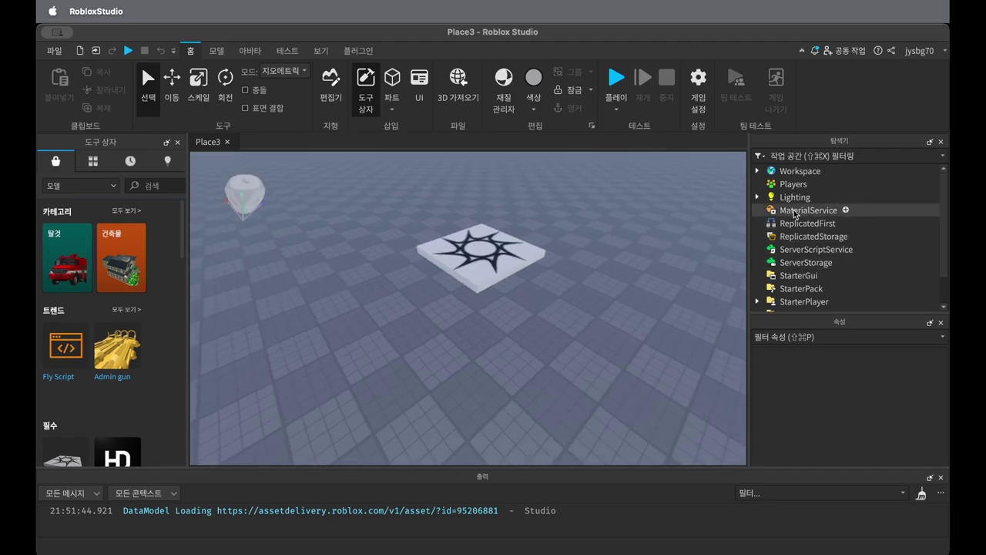
# - Expand the Workspace, select the Baseplate and expand it to reveal its child object
pyautogui.click(758, 171)
pyautogui.moveTo(600, 301); pyautogui.dragTo(619, 279, button='right')
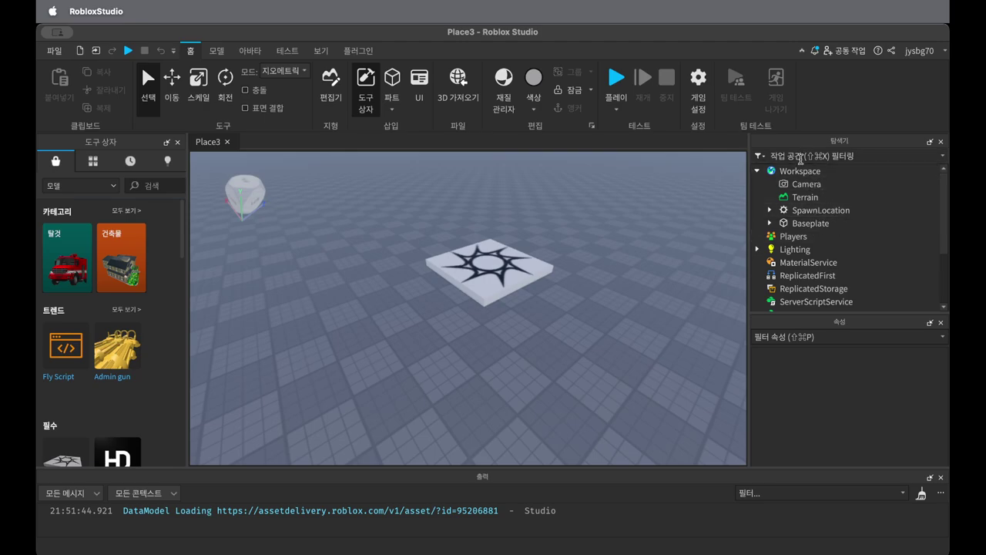
pyautogui.moveTo(642, 302); pyautogui.dragTo(643, 303, button='right')
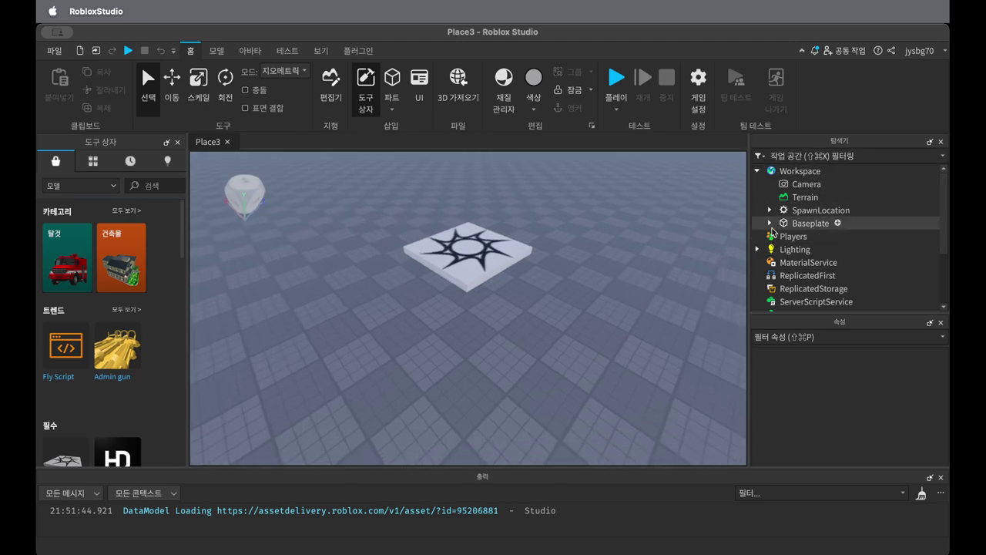
pyautogui.click(815, 224)
pyautogui.moveTo(664, 306); pyautogui.dragTo(665, 305, button='right')
pyautogui.click(769, 223)
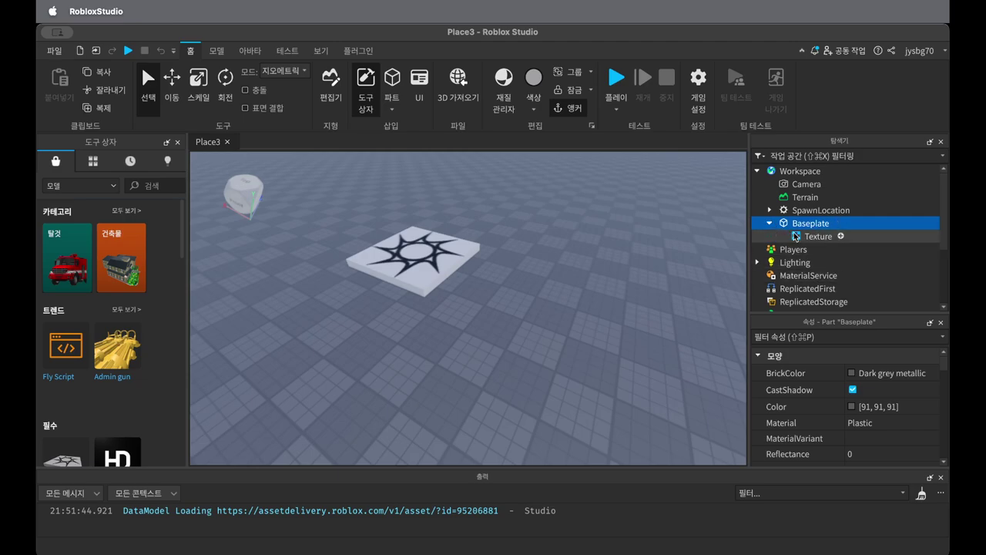
# - Set the Baseplate's Size to 512, 10, 512
pyautogui.scroll(-4, 877, 432)
pyautogui.scroll(4, 879, 432)
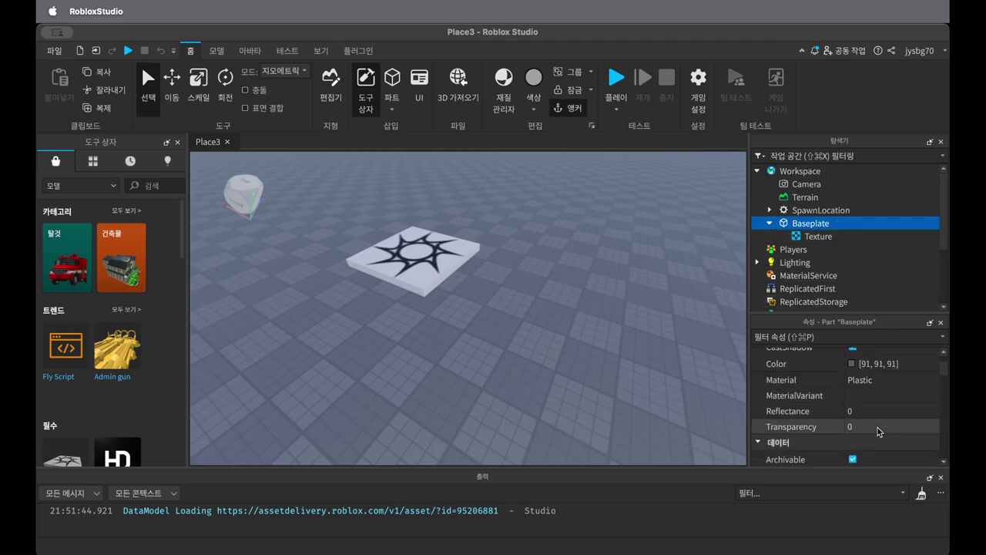
pyautogui.scroll(-7, 878, 432)
pyautogui.scroll(1, 878, 432)
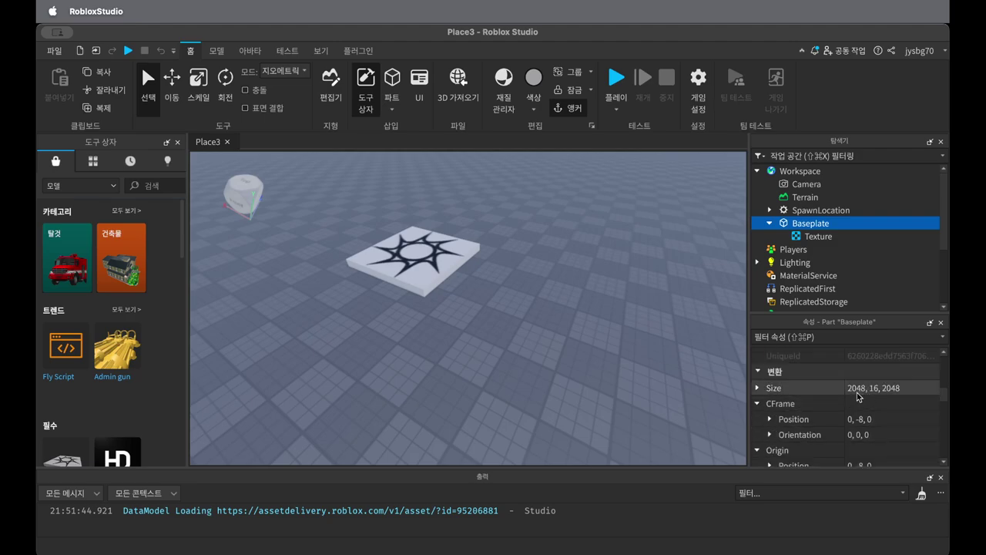
pyautogui.click(859, 395)
pyautogui.write('512,10,512')
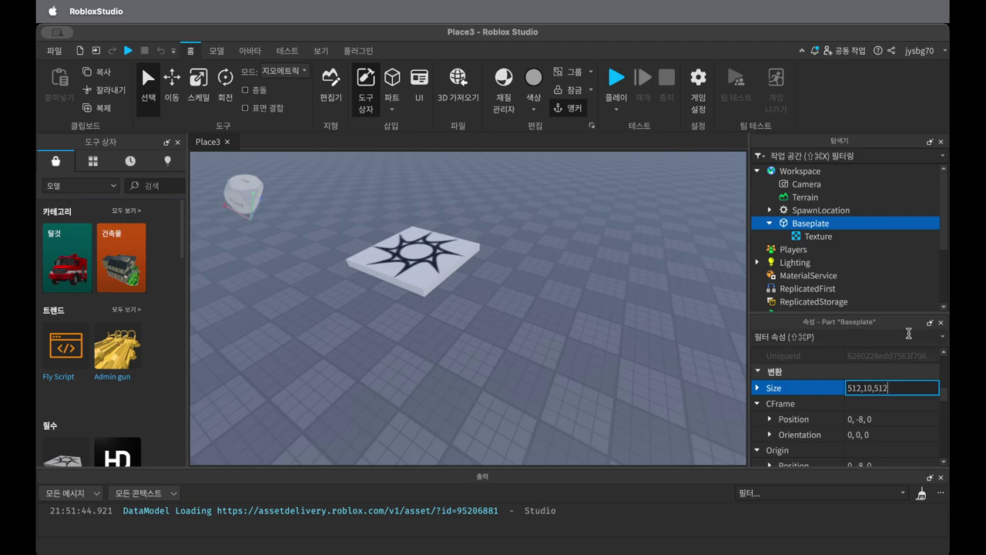
pyautogui.press('Return')
pyautogui.moveTo(693, 328); pyautogui.dragTo(693, 328, button='right')
pyautogui.scroll(-5, 596, 339)
pyautogui.moveTo(543, 341); pyautogui.dragTo(631, 305, button='right')
pyautogui.scroll(-5, 543, 341)
pyautogui.scroll(8, 497, 312)
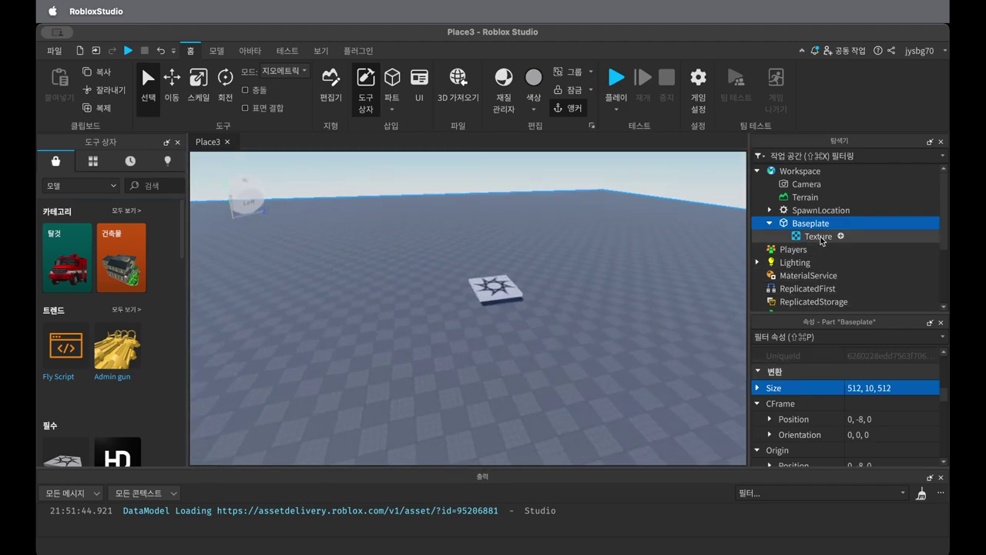
# - Delete the Texture from the Baseplate
pyautogui.click(822, 238)
pyautogui.press('Delete')
pyautogui.scroll(3, 558, 270)
pyautogui.moveTo(550, 279); pyautogui.dragTo(549, 279, button='right')
# - Raise the SpawnLocation well above the Baseplate along its vertical axis with the Move tool
pyautogui.click(475, 261)
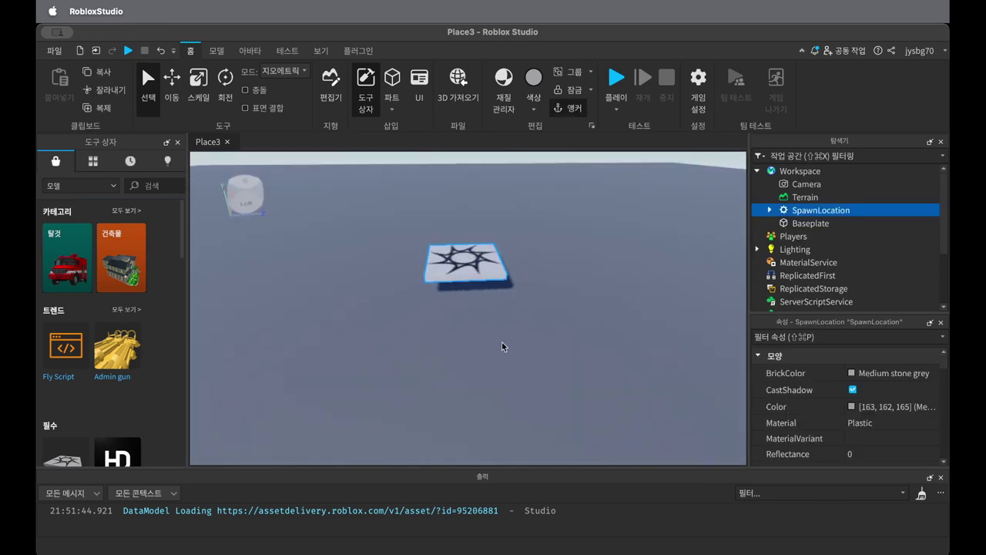
pyautogui.moveTo(502, 339); pyautogui.dragTo(501, 340, button='right')
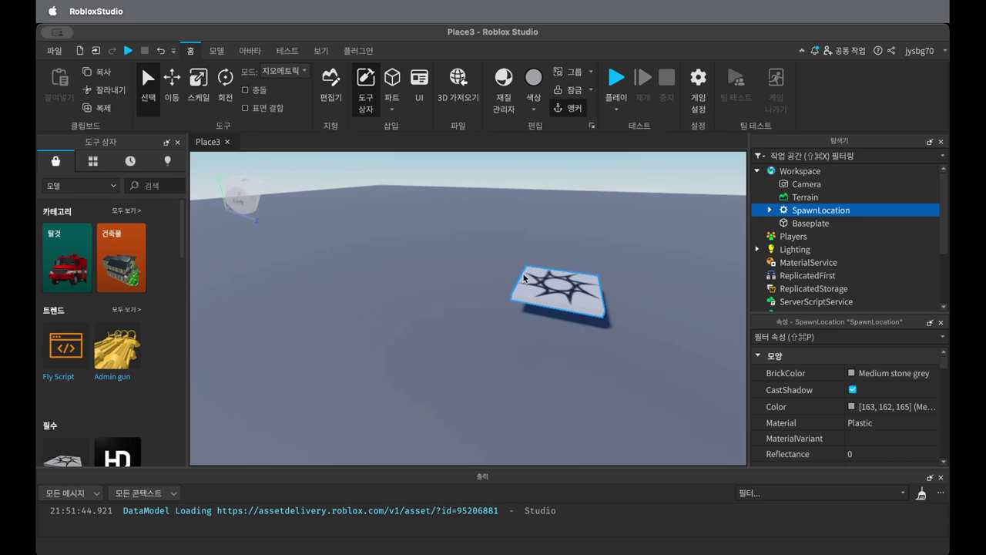
pyautogui.moveTo(504, 255); pyautogui.dragTo(373, 188, button='right')
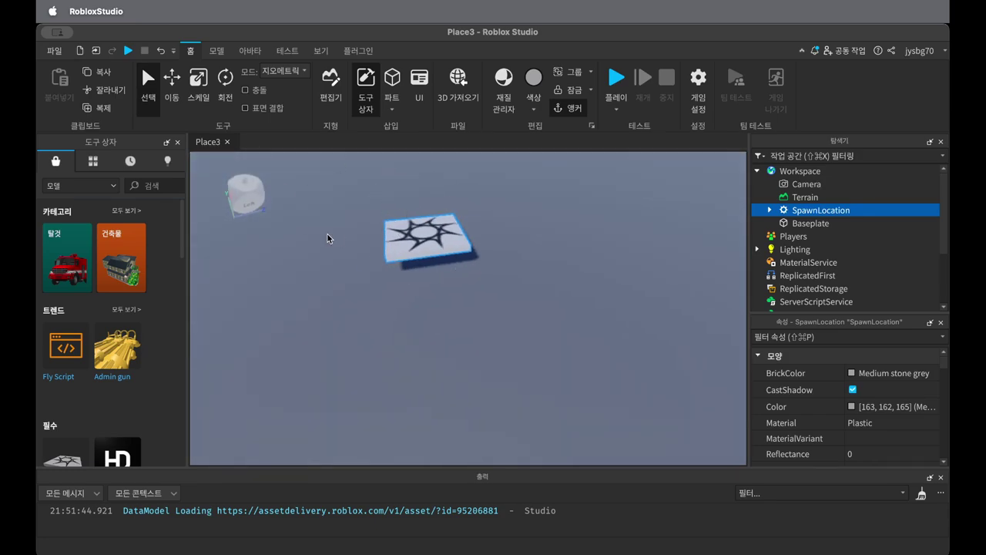
pyautogui.click(172, 82)
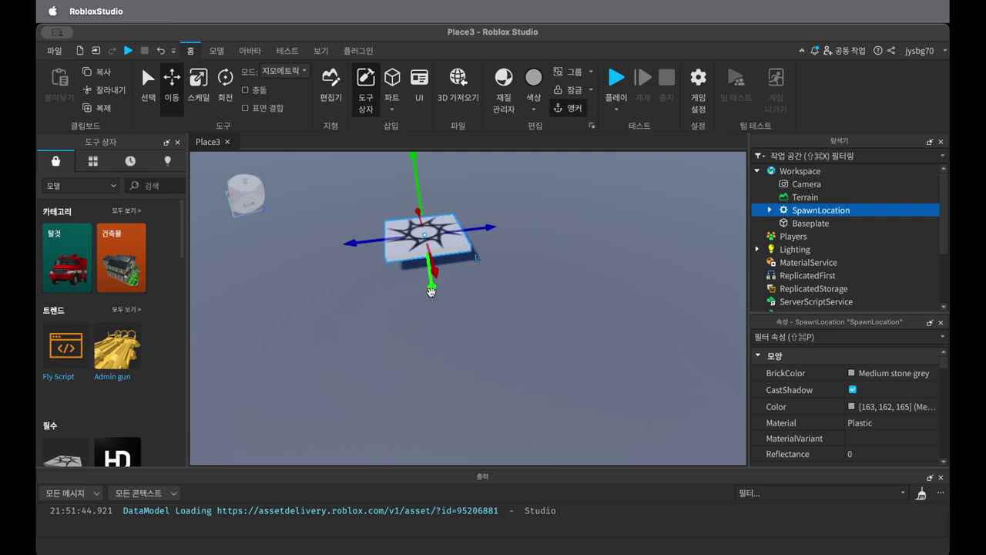
pyautogui.moveTo(433, 291); pyautogui.dragTo(411, 247)
pyautogui.moveTo(493, 343); pyautogui.dragTo(485, 333, button='right')
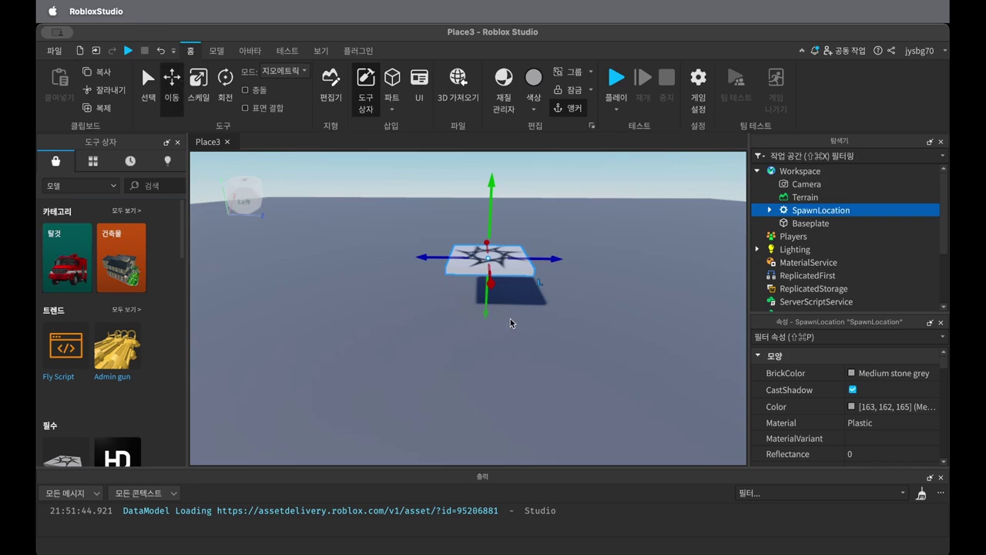
pyautogui.moveTo(547, 260); pyautogui.dragTo(541, 275)
pyautogui.moveTo(486, 310); pyautogui.dragTo(496, 275)
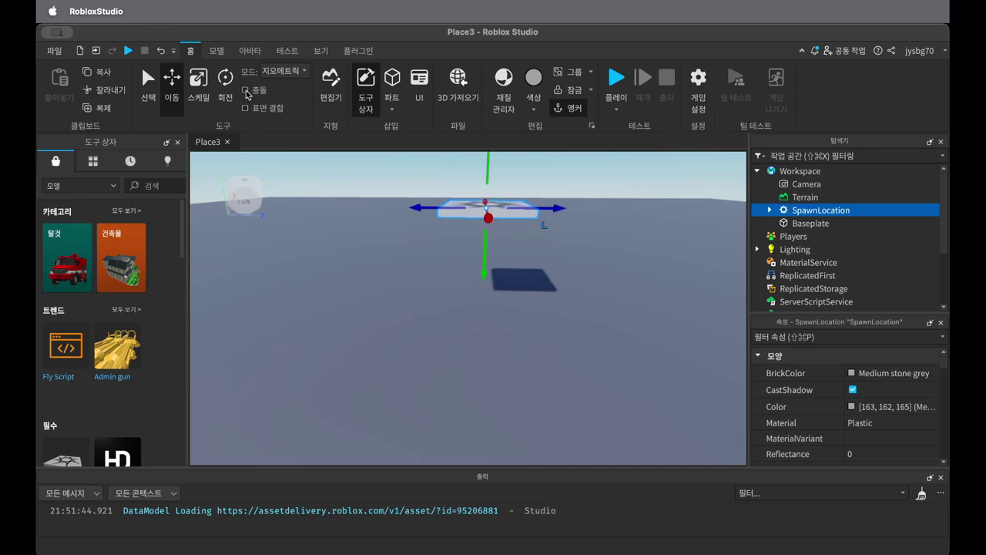
# - Enable collisions and lower the SpawnLocation onto the Baseplate's surface
pyautogui.moveTo(483, 271); pyautogui.dragTo(486, 355)
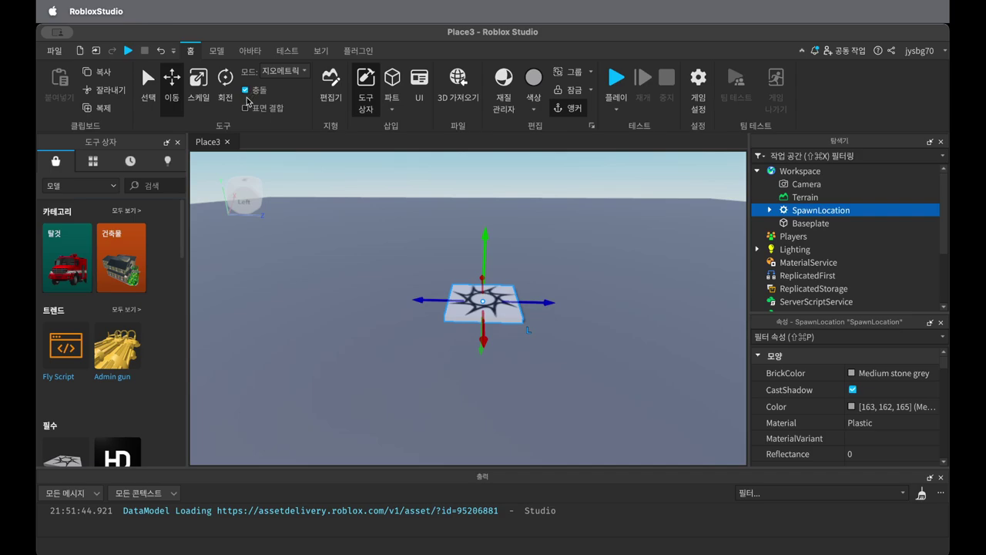
pyautogui.moveTo(362, 223); pyautogui.dragTo(332, 246, button='right')
pyautogui.scroll(-5, 331, 247)
pyautogui.moveTo(455, 264); pyautogui.dragTo(522, 331, button='right')
pyautogui.moveTo(413, 191); pyautogui.dragTo(514, 287, button='right')
pyautogui.scroll(5, 514, 287)
pyautogui.scroll(-8, 507, 298)
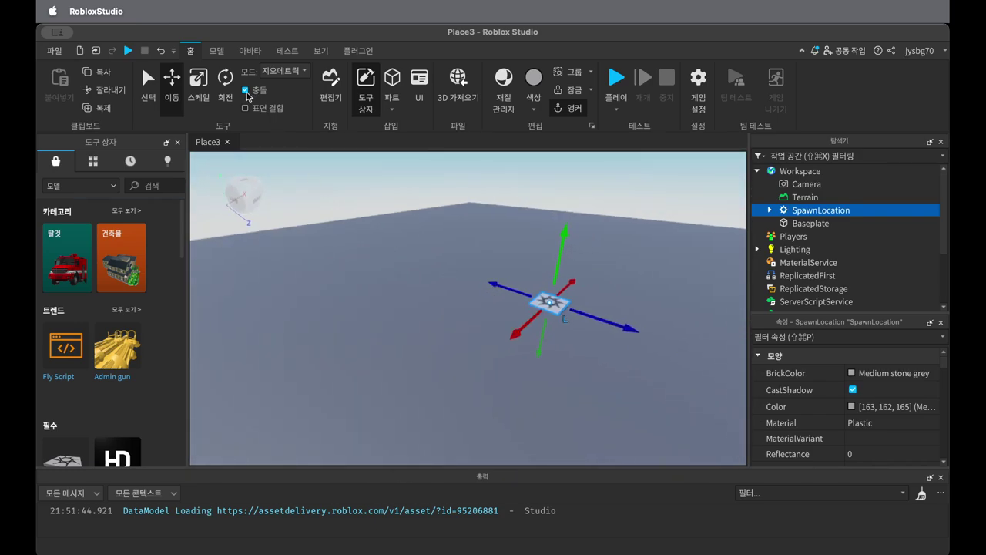
# - Insert a block part on an empty area of the Baseplate, away from the SpawnLocation
pyautogui.moveTo(376, 314); pyautogui.dragTo(380, 316, button='right')
pyautogui.scroll(3, 482, 299)
pyautogui.moveTo(454, 300); pyautogui.dragTo(487, 368, button='right')
pyautogui.scroll(-3, 494, 320)
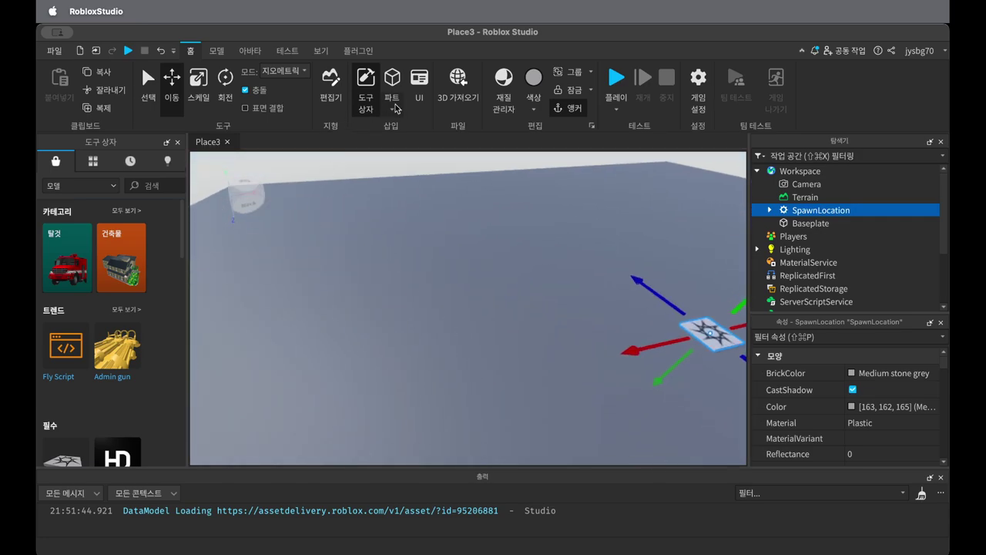
pyautogui.moveTo(488, 284); pyautogui.dragTo(484, 263, button='right')
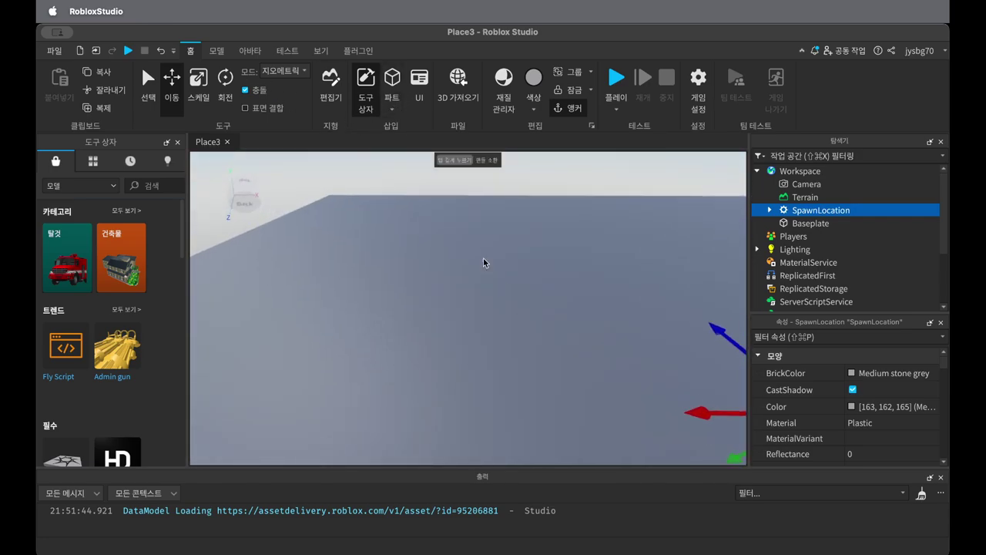
pyautogui.click(397, 109)
pyautogui.rightClick(497, 354)
pyautogui.click(467, 353)
pyautogui.moveTo(466, 354); pyautogui.dragTo(472, 374)
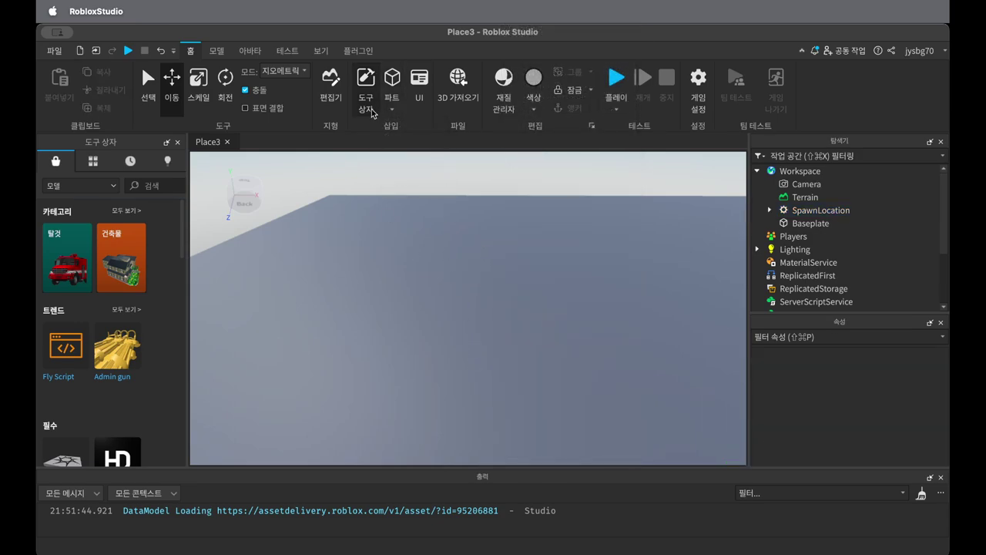
pyautogui.moveTo(483, 335); pyautogui.dragTo(484, 326, button='right')
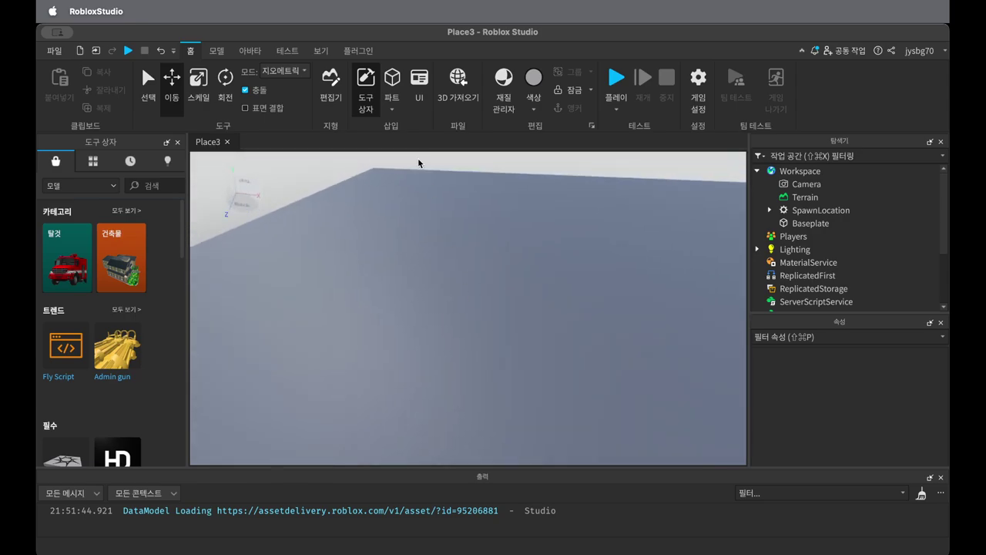
pyautogui.click(394, 109)
pyautogui.click(405, 126)
pyautogui.scroll(3, 460, 278)
pyautogui.moveTo(565, 403); pyautogui.dragTo(566, 397, button='right')
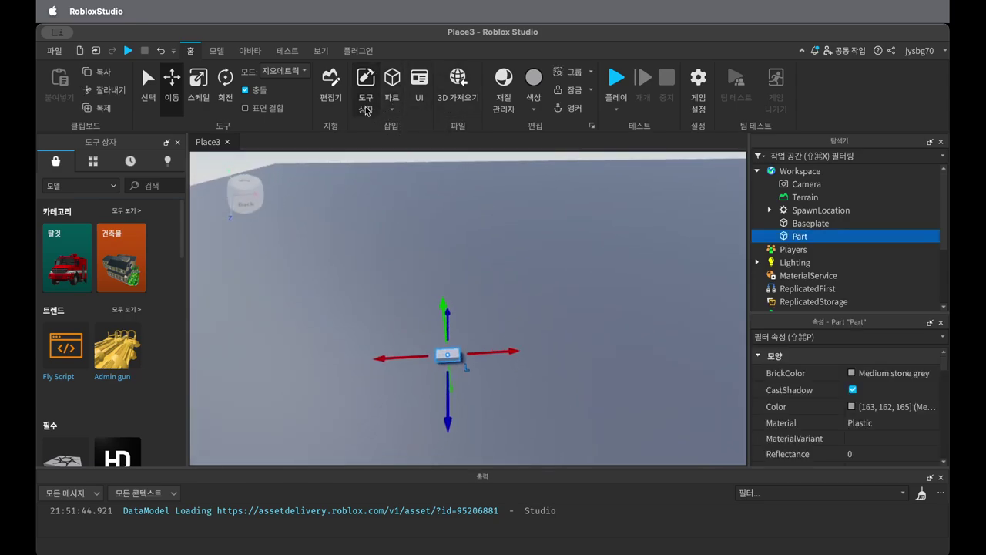
# - Insert a sphere and a wedge part near the block, and move the wedge beside the sphere
pyautogui.click(392, 109)
pyautogui.click(389, 137)
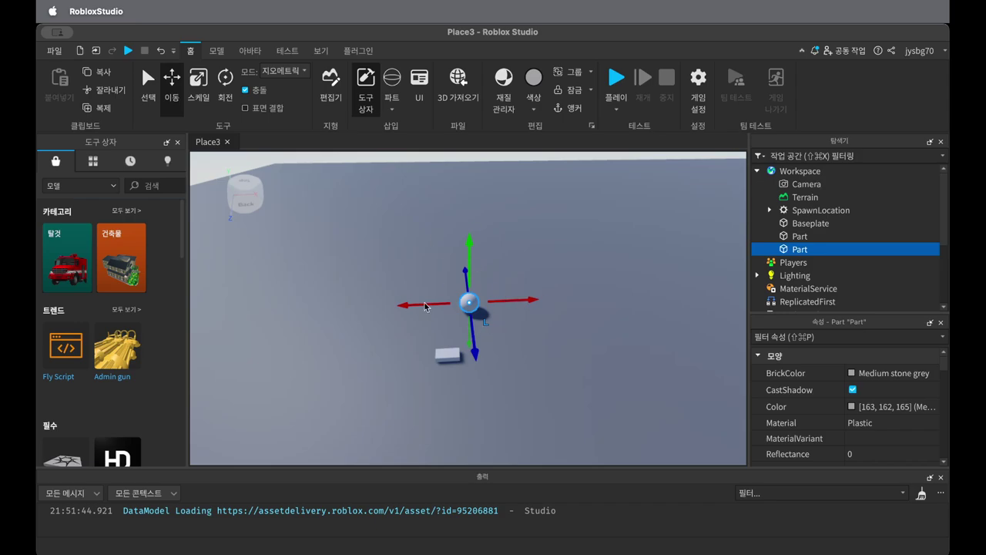
pyautogui.click(390, 112)
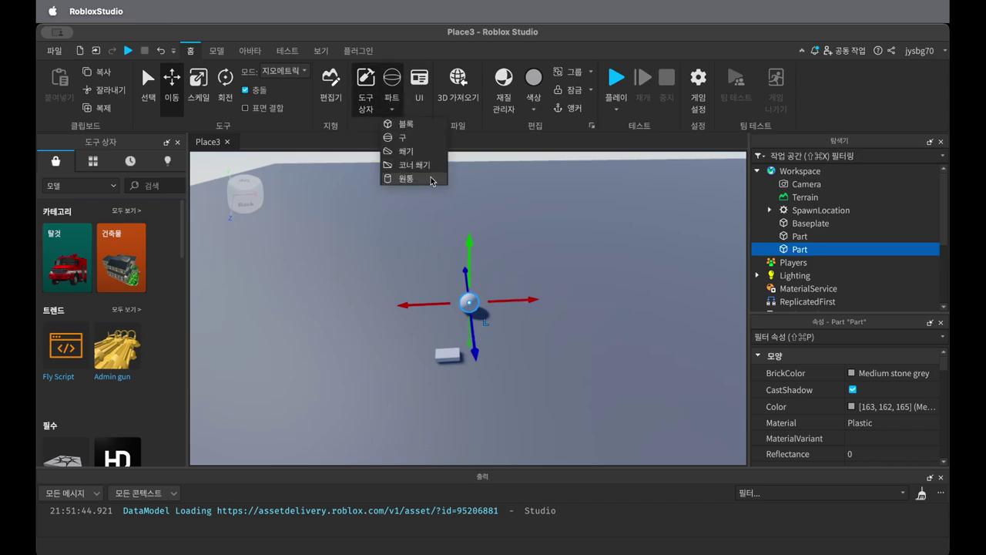
pyautogui.click(425, 153)
pyautogui.scroll(5, 467, 296)
pyautogui.moveTo(483, 279); pyautogui.dragTo(560, 354)
pyautogui.scroll(-5, 498, 362)
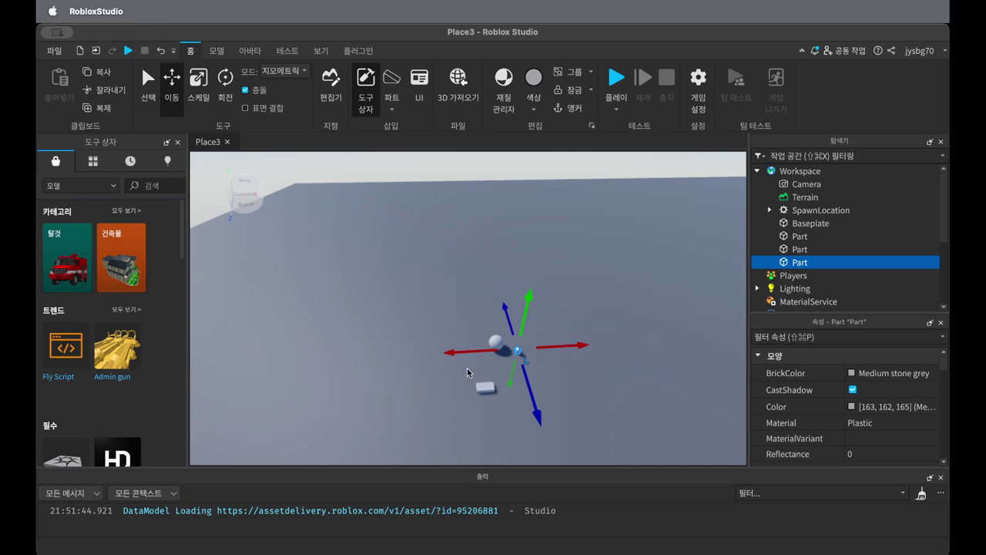
pyautogui.scroll(3, 466, 368)
pyautogui.moveTo(464, 365); pyautogui.dragTo(407, 326, button='middle')
# - Insert a corner wedge and a cylinder part near the sphere
pyautogui.click(393, 109)
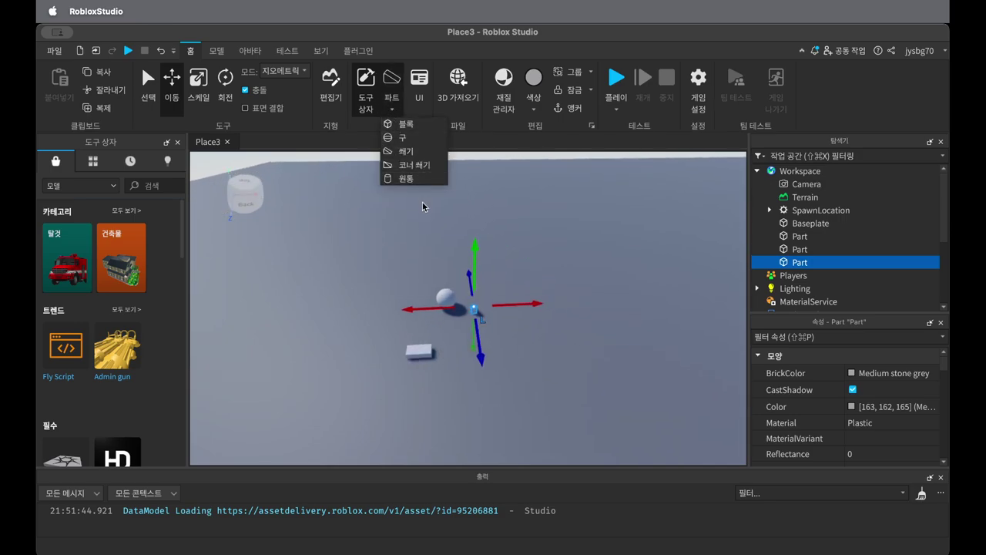
pyautogui.click(418, 166)
pyautogui.click(393, 100)
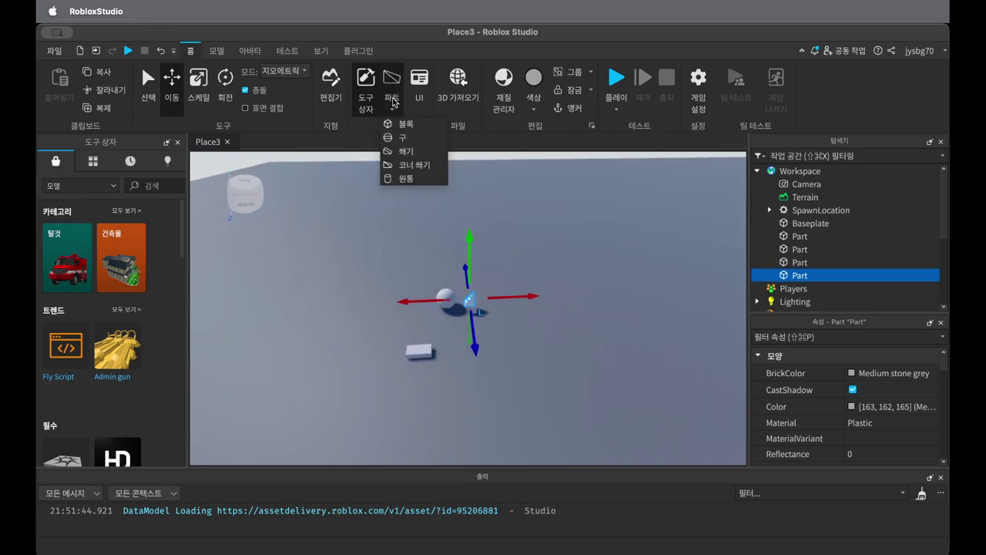
pyautogui.click(406, 177)
pyautogui.scroll(5, 524, 289)
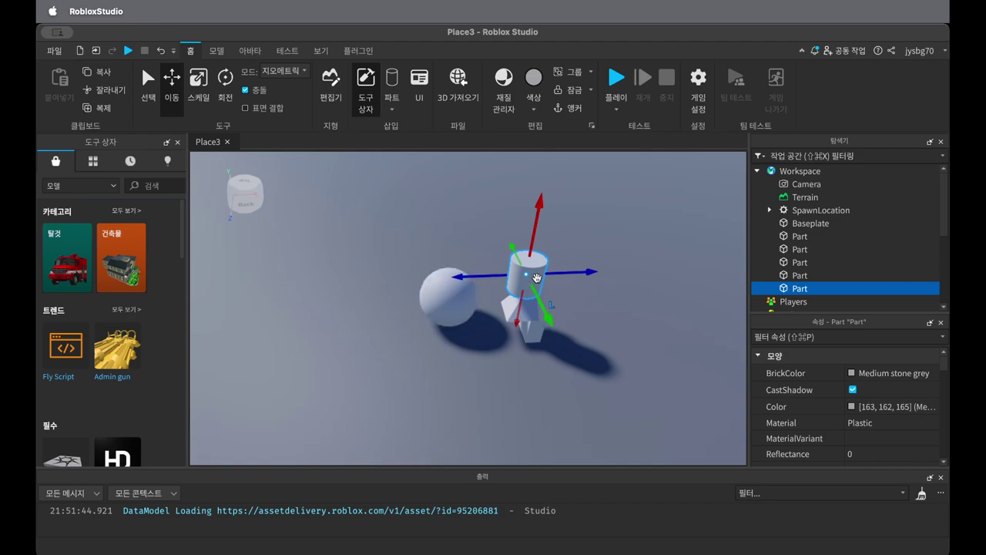
# - Move the cylinder down beside the sphere and the corner wedge away from the other parts
pyautogui.moveTo(535, 278); pyautogui.dragTo(423, 347)
pyautogui.moveTo(523, 305); pyautogui.dragTo(591, 331)
pyautogui.scroll(-8, 505, 329)
pyautogui.scroll(5, 531, 378)
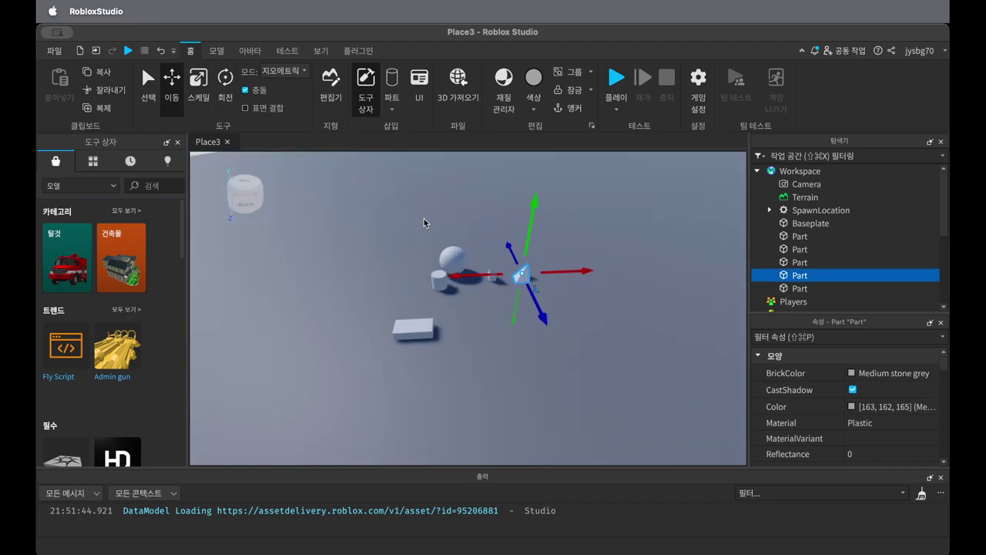
pyautogui.moveTo(424, 218); pyautogui.dragTo(419, 217, button='right')
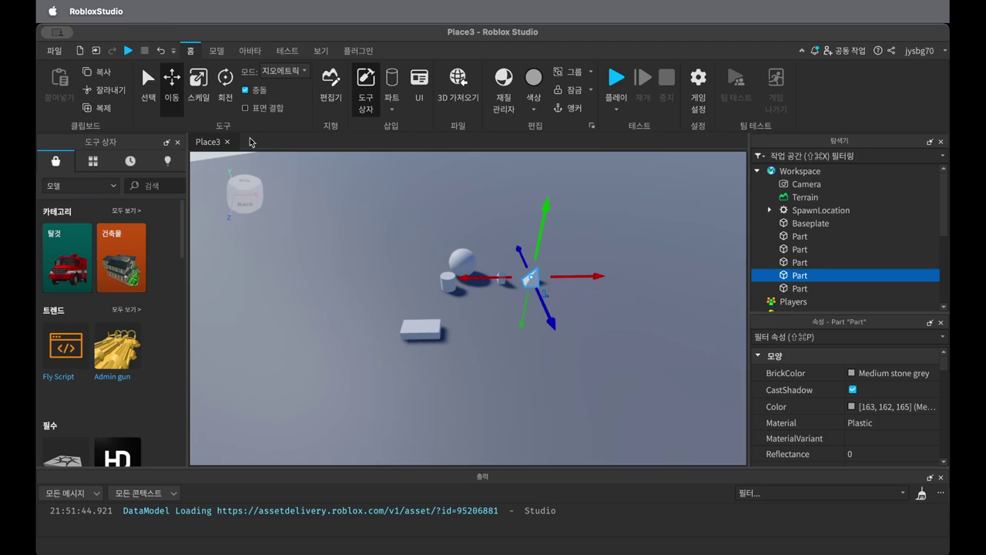
# - Enlarge the corner wedge in width, height and depth with the Scale tool until it dwarfs the other parts
pyautogui.click(198, 79)
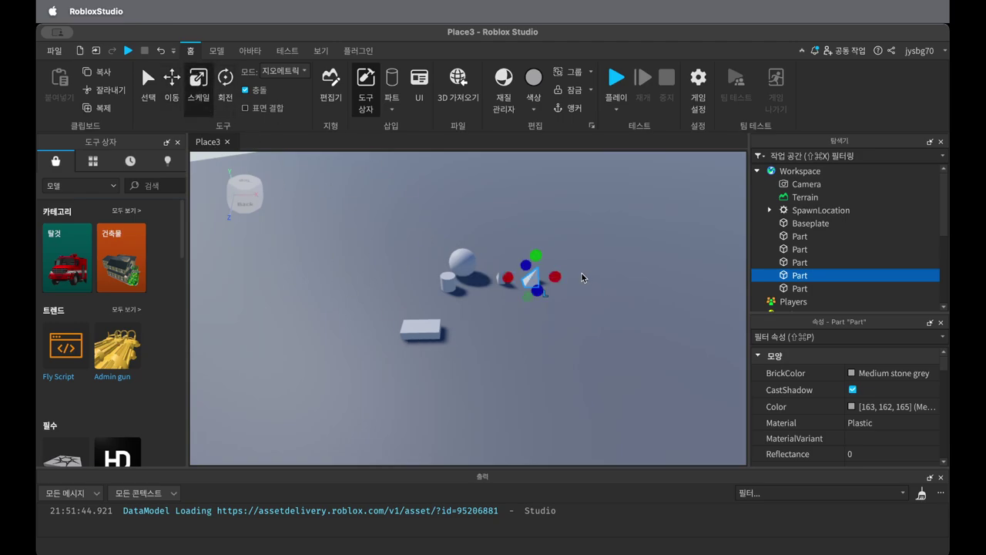
pyautogui.moveTo(602, 296); pyautogui.dragTo(575, 293, button='middle')
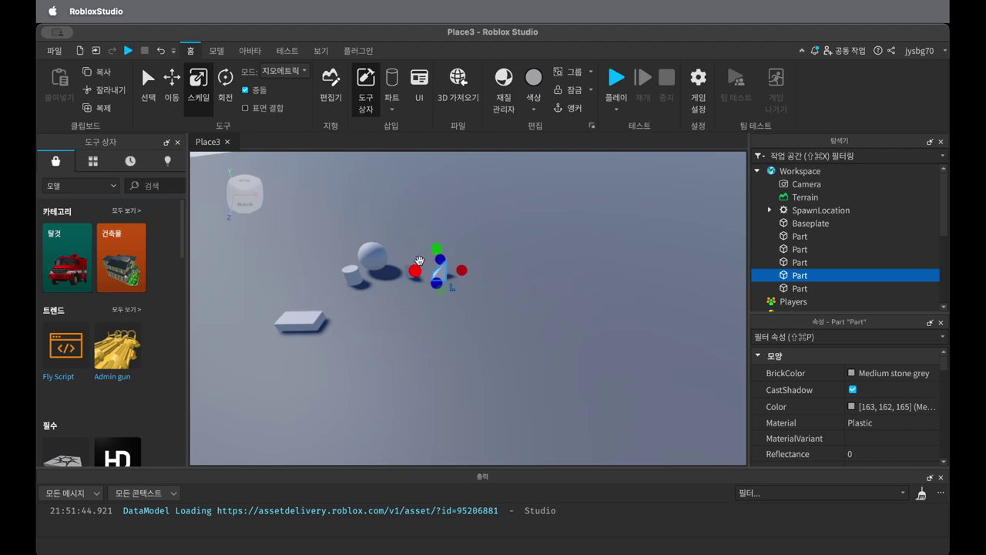
pyautogui.moveTo(443, 324); pyautogui.dragTo(452, 318, button='middle')
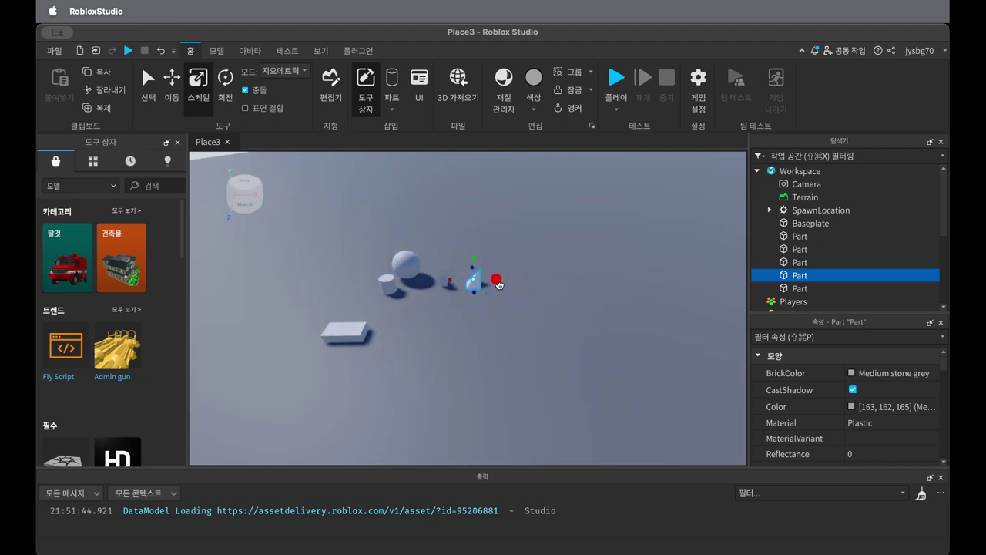
pyautogui.moveTo(500, 291); pyautogui.dragTo(632, 310)
pyautogui.moveTo(557, 256); pyautogui.dragTo(627, 181)
pyautogui.moveTo(572, 260); pyautogui.dragTo(580, 369)
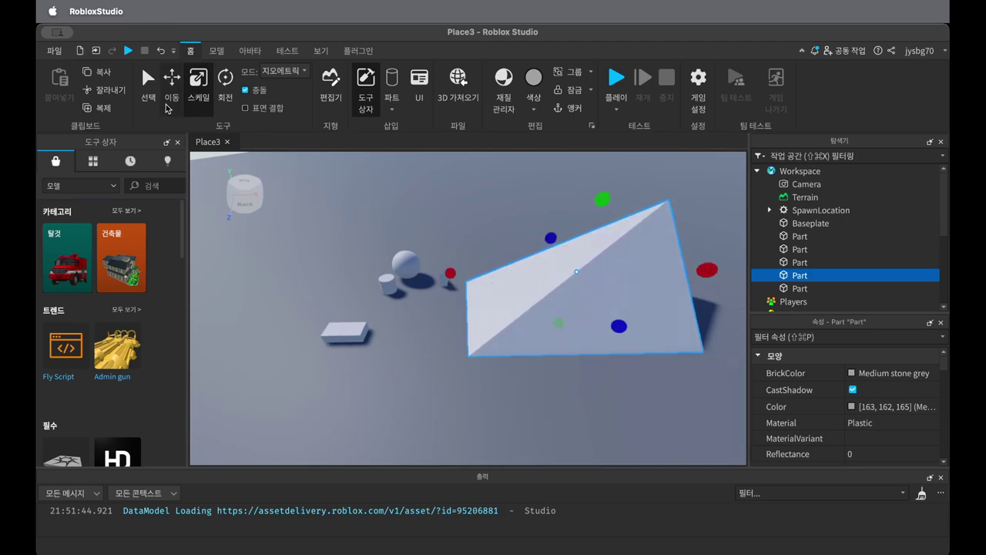
# - Delete the corner wedge, cylinder, sphere, wedge and block parts from the Baseplate
pyautogui.click(150, 88)
pyautogui.press('Delete')
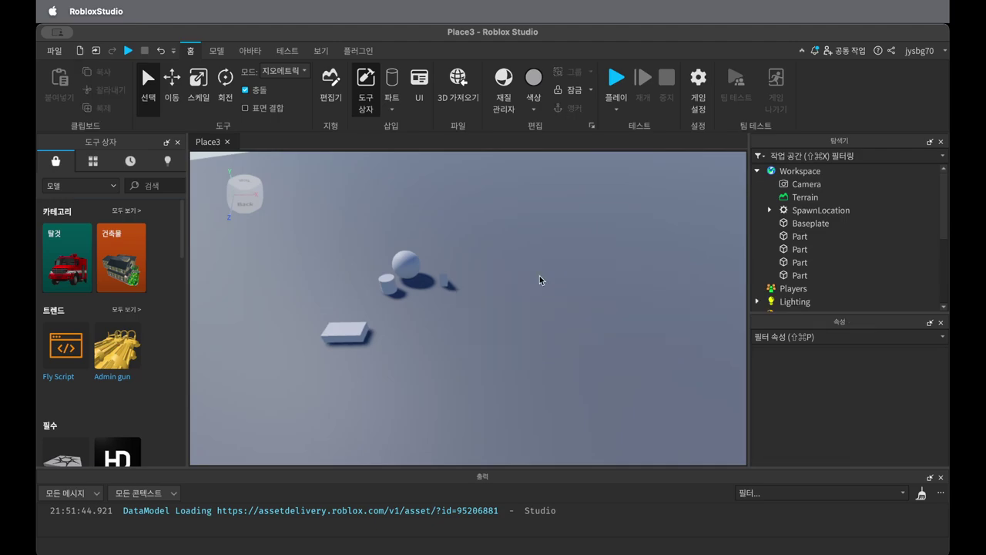
pyautogui.click(407, 264)
pyautogui.click(390, 286)
pyautogui.press('Delete')
pyautogui.click(409, 266)
pyautogui.press('Delete')
pyautogui.click(443, 283)
pyautogui.press('Delete')
pyautogui.click(357, 334)
pyautogui.press('Delete')
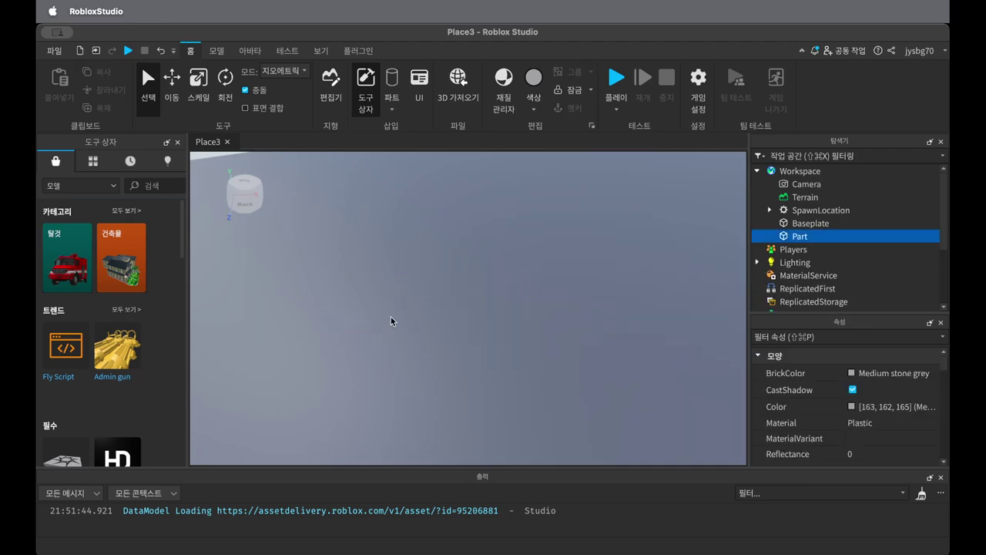
pyautogui.moveTo(455, 270); pyautogui.dragTo(456, 286, button='right')
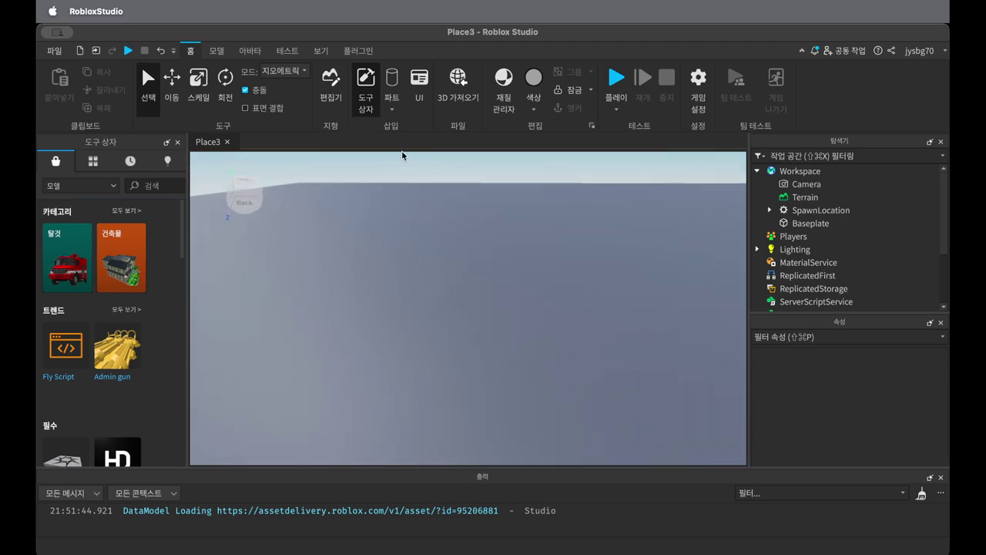
# - Insert a sphere part and move it across the Baseplate away from its insertion point
pyautogui.click(391, 109)
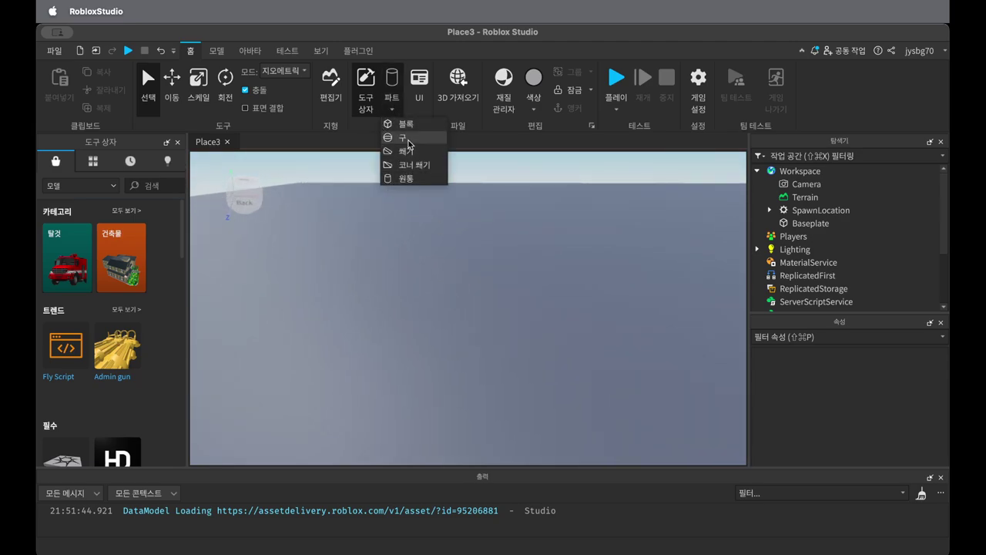
pyautogui.click(409, 144)
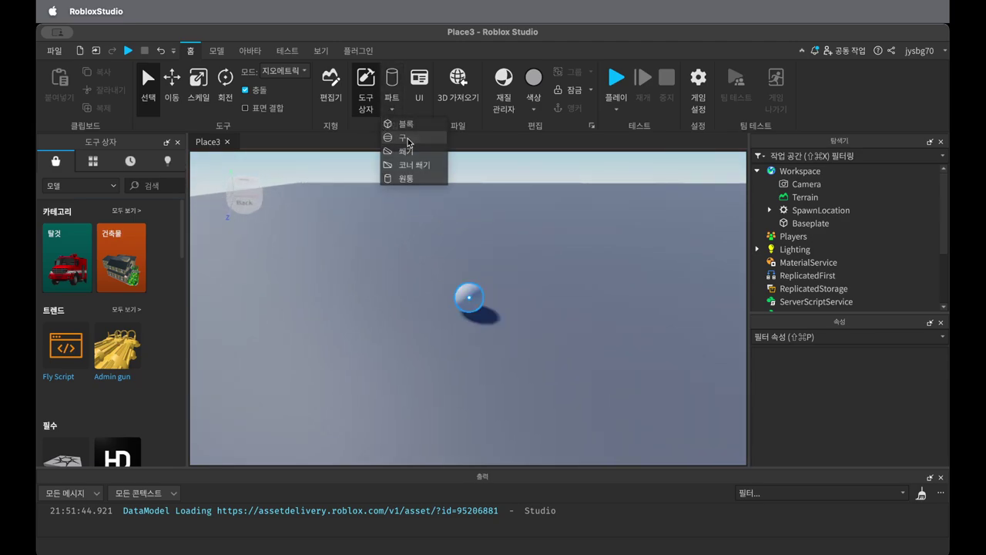
pyautogui.click(766, 551)
pyautogui.click(650, 507)
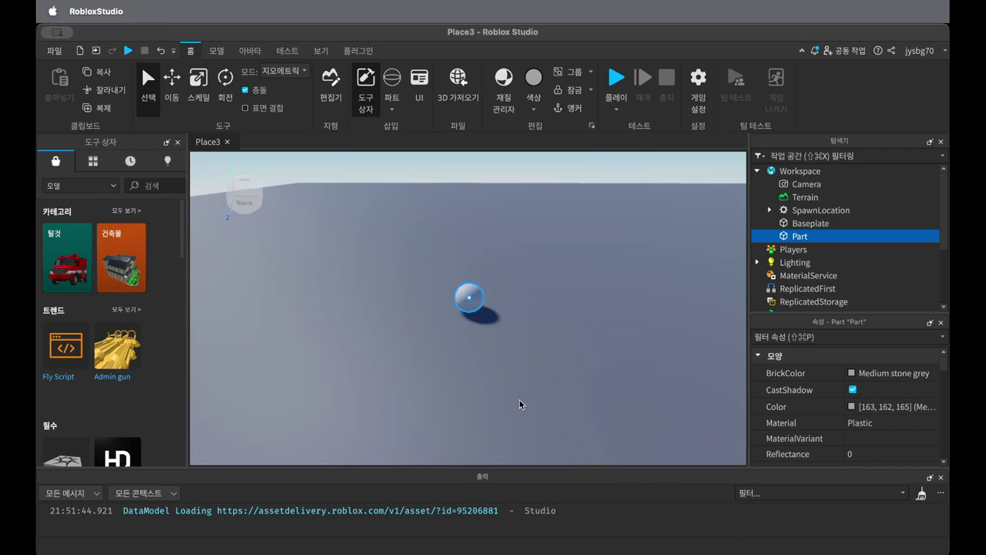
pyautogui.moveTo(473, 299); pyautogui.dragTo(329, 320)
pyautogui.moveTo(484, 323); pyautogui.dragTo(393, 321, button='right')
pyautogui.moveTo(578, 302); pyautogui.dragTo(379, 273)
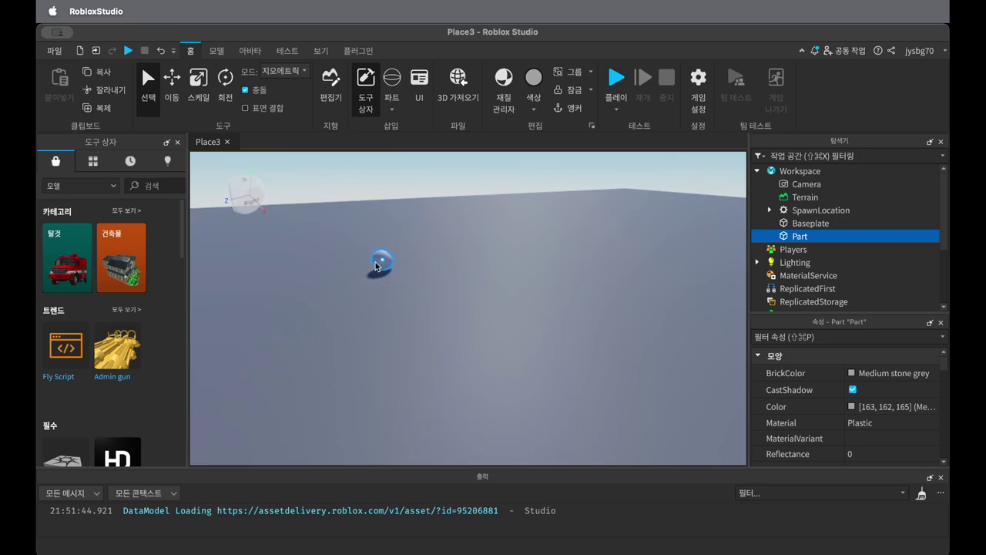
pyautogui.moveTo(304, 183); pyautogui.dragTo(356, 242, button='right')
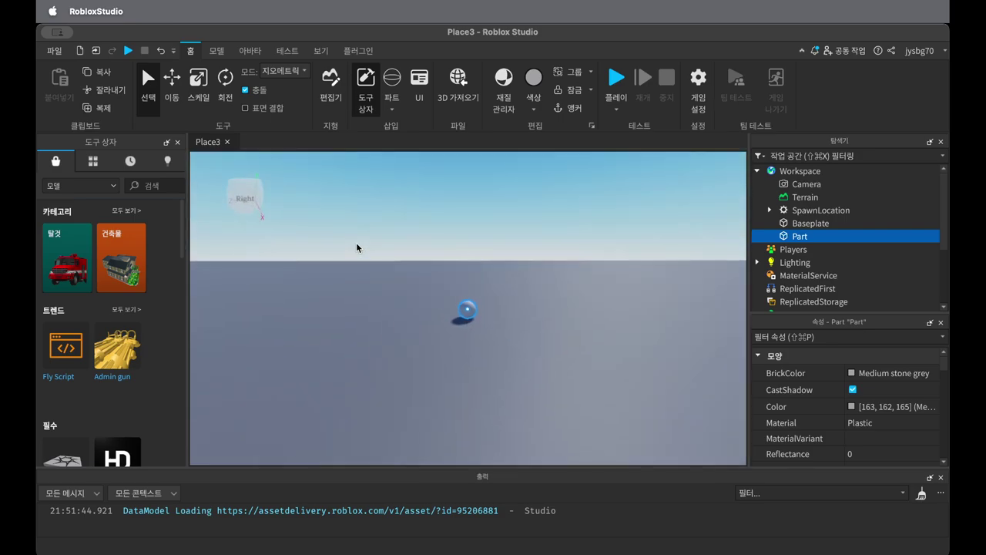
# - Enlarge the sphere to several times its size with the Scale tool
pyautogui.click(197, 82)
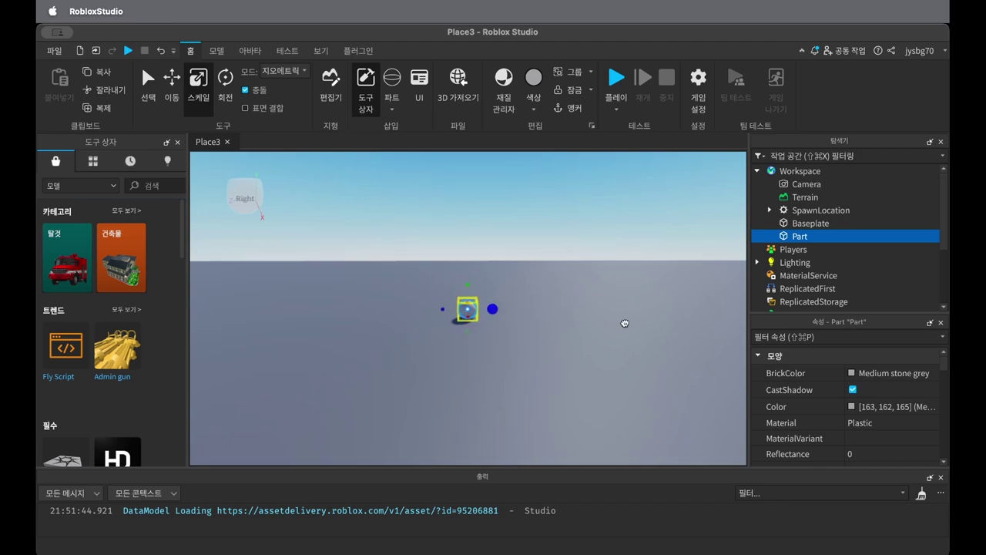
pyautogui.moveTo(464, 283); pyautogui.dragTo(486, 154)
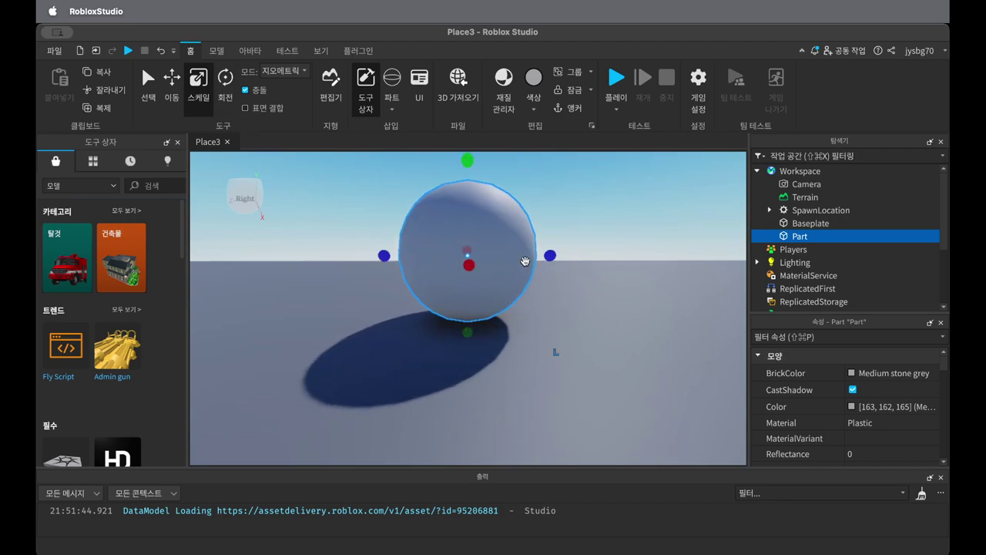
pyautogui.scroll(-5, 528, 265)
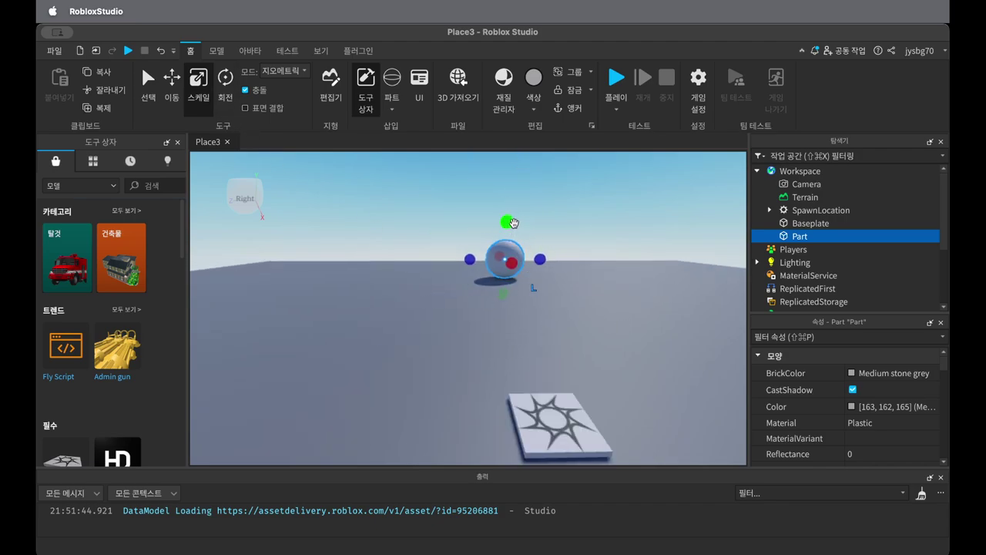
pyautogui.moveTo(514, 222); pyautogui.dragTo(517, 185)
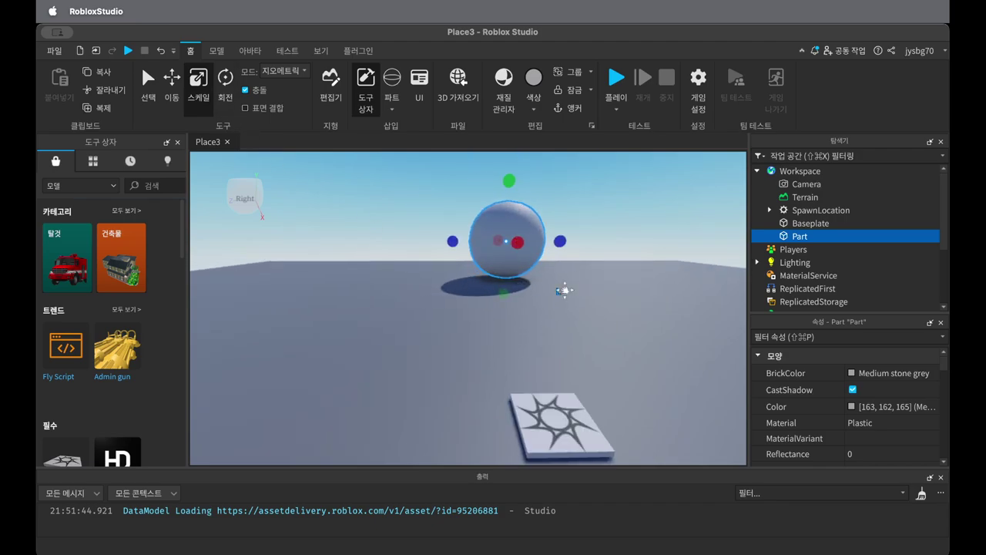
# - Move the enlarged sphere across the Baseplate toward its outer edge
pyautogui.moveTo(563, 288); pyautogui.dragTo(553, 416, button='middle')
pyautogui.scroll(-3, 544, 369)
pyautogui.moveTo(545, 368); pyautogui.dragTo(550, 361, button='right')
pyautogui.moveTo(583, 336); pyautogui.dragTo(572, 433, button='middle')
pyautogui.moveTo(523, 325); pyautogui.dragTo(569, 302)
pyautogui.scroll(-3, 629, 364)
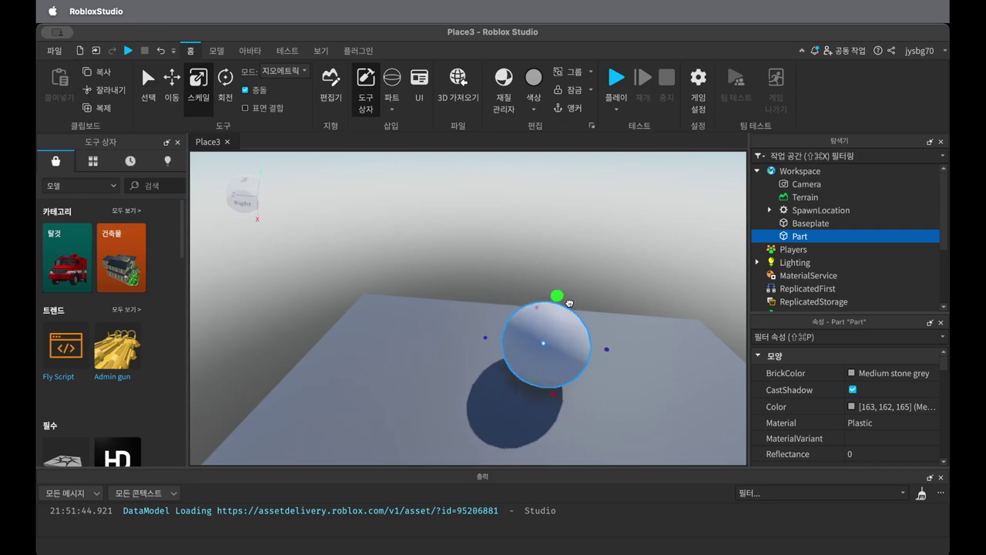
pyautogui.moveTo(561, 348); pyautogui.dragTo(621, 353)
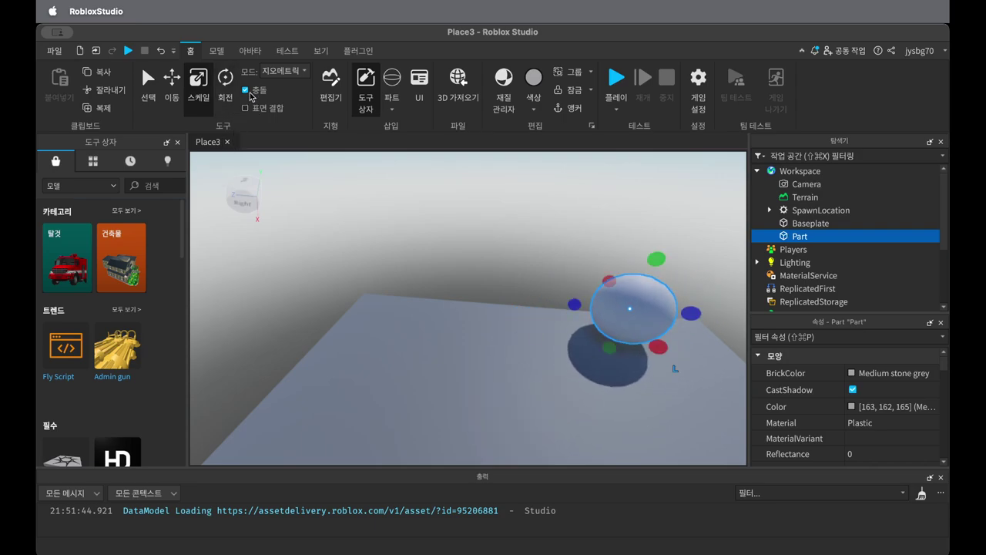
# - Turn off collisions and lower the sphere with the Move tool so it sinks partly into the Baseplate
pyautogui.scroll(1, 689, 380)
pyautogui.scroll(2, 655, 366)
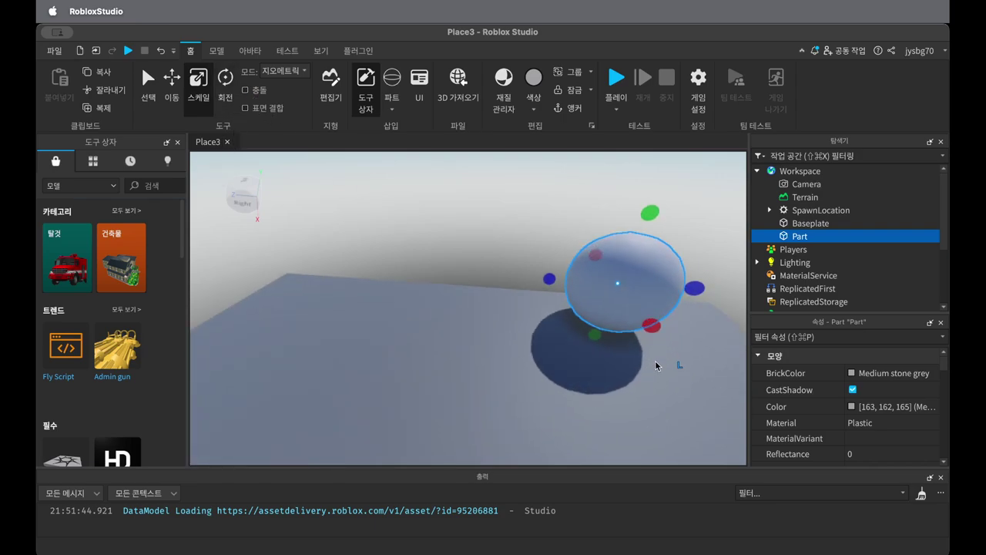
pyautogui.moveTo(594, 337); pyautogui.dragTo(598, 363)
pyautogui.click(171, 80)
pyautogui.moveTo(619, 396); pyautogui.dragTo(517, 437, button='middle')
pyautogui.moveTo(572, 357); pyautogui.dragTo(585, 377)
# - Position the sphere over the Baseplate's corner, partly sunk into its surface, and deselect it
pyautogui.moveTo(655, 400); pyautogui.dragTo(627, 387, button='right')
pyautogui.moveTo(626, 387); pyautogui.dragTo(258, 307, button='middle')
pyautogui.moveTo(610, 352); pyautogui.dragTo(350, 340, button='middle')
pyautogui.moveTo(351, 339); pyautogui.dragTo(443, 365)
pyautogui.moveTo(379, 314); pyautogui.dragTo(397, 356)
pyautogui.moveTo(454, 394); pyautogui.dragTo(715, 277, button='right')
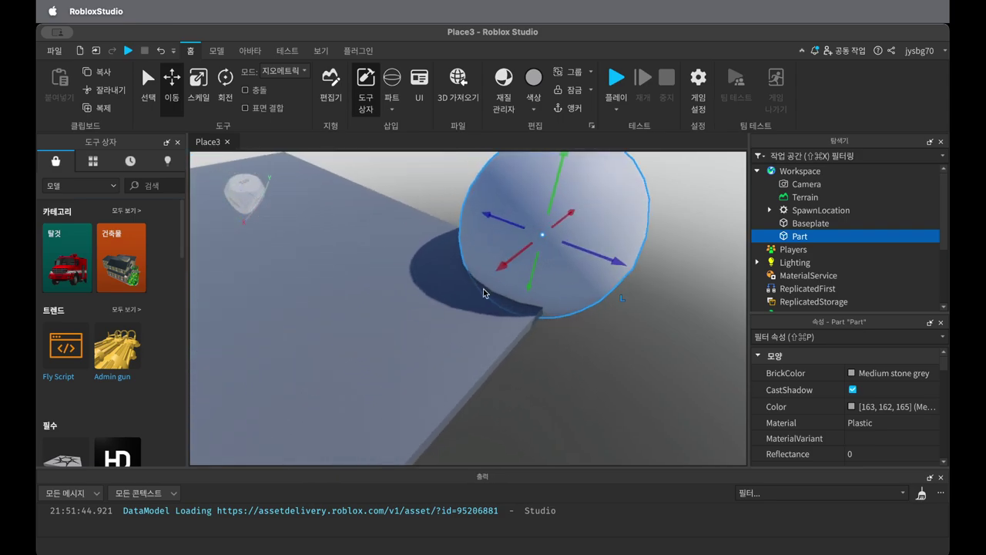
pyautogui.moveTo(481, 285); pyautogui.dragTo(690, 360, button='right')
pyautogui.moveTo(492, 311); pyautogui.dragTo(489, 421, button='right')
pyautogui.click(488, 422)
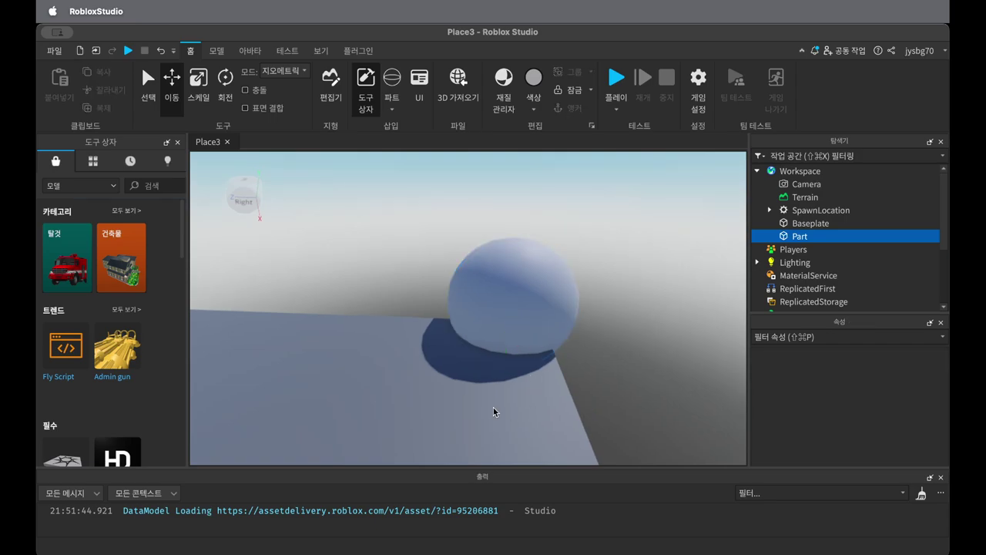
# - Duplicate the corner sphere in place three times
pyautogui.rightClick(510, 299)
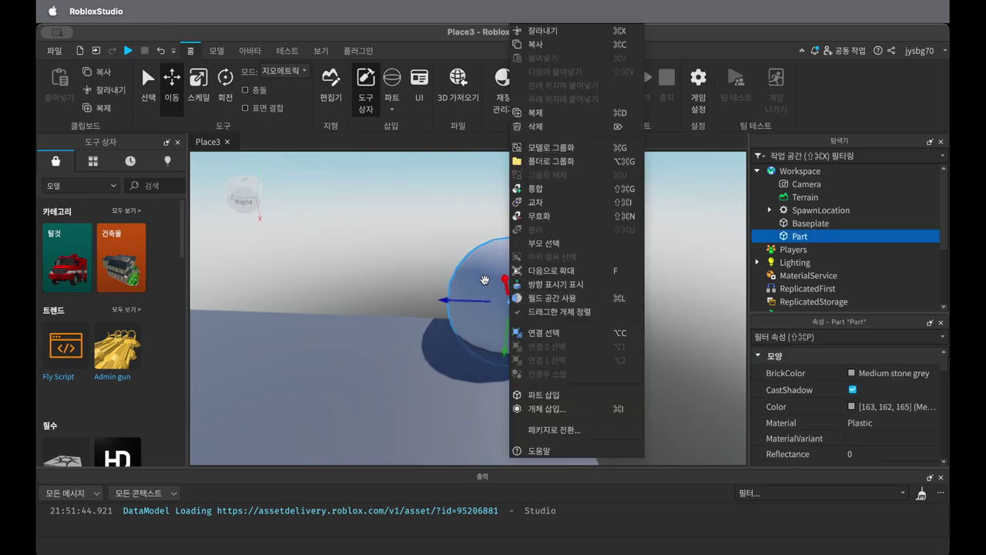
pyautogui.click(485, 281)
pyautogui.rightClick(512, 309)
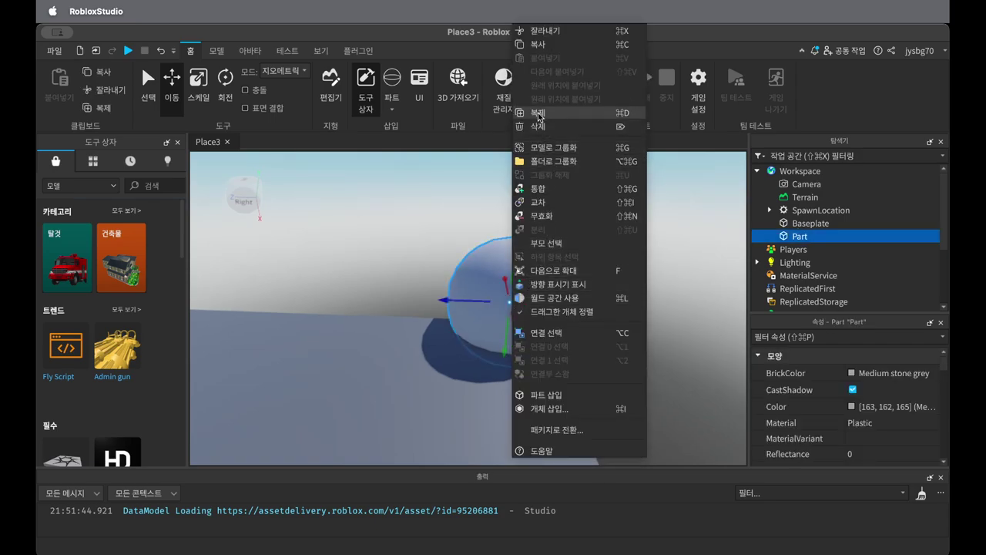
pyautogui.click(539, 116)
pyautogui.rightClick(508, 304)
pyautogui.click(531, 115)
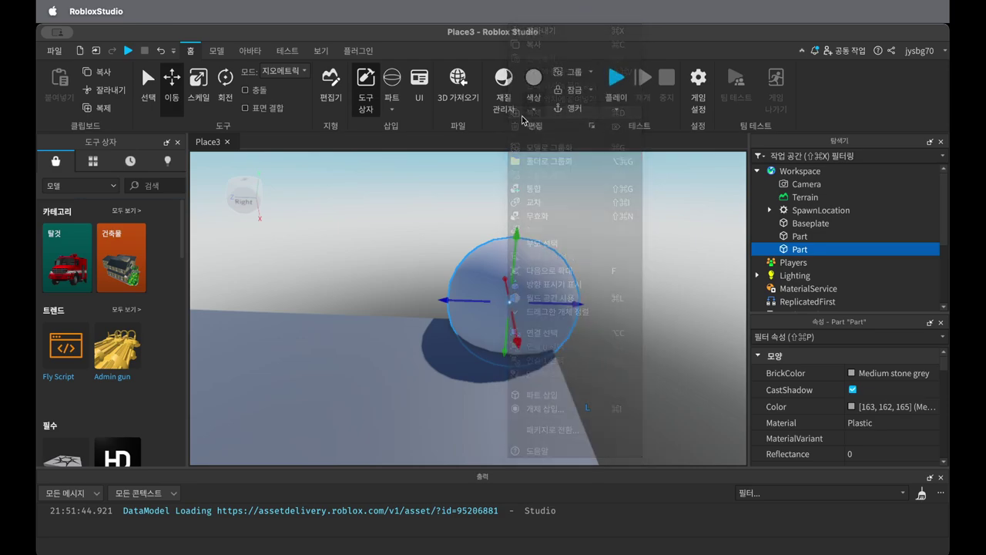
pyautogui.moveTo(560, 247); pyautogui.dragTo(560, 246, button='right')
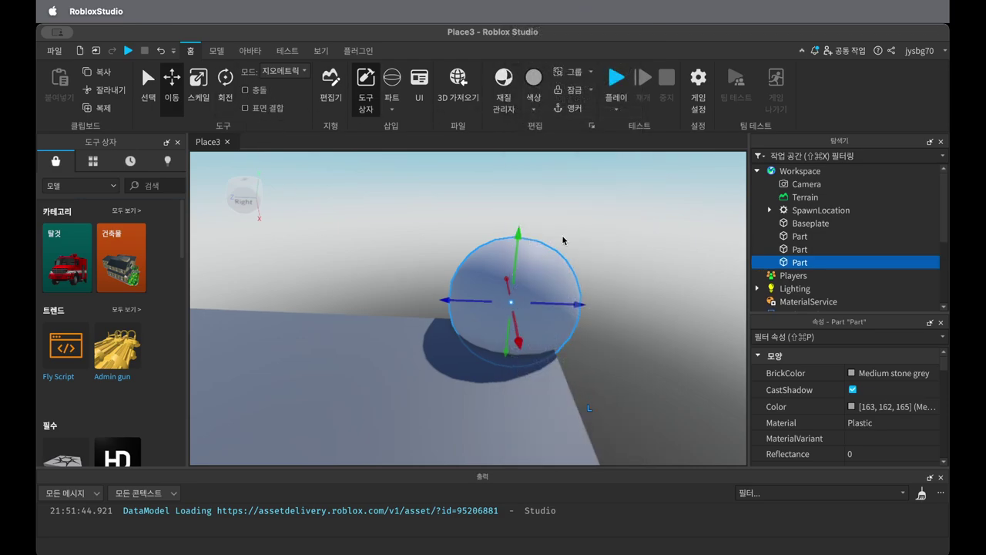
pyautogui.rightClick(511, 309)
pyautogui.click(534, 117)
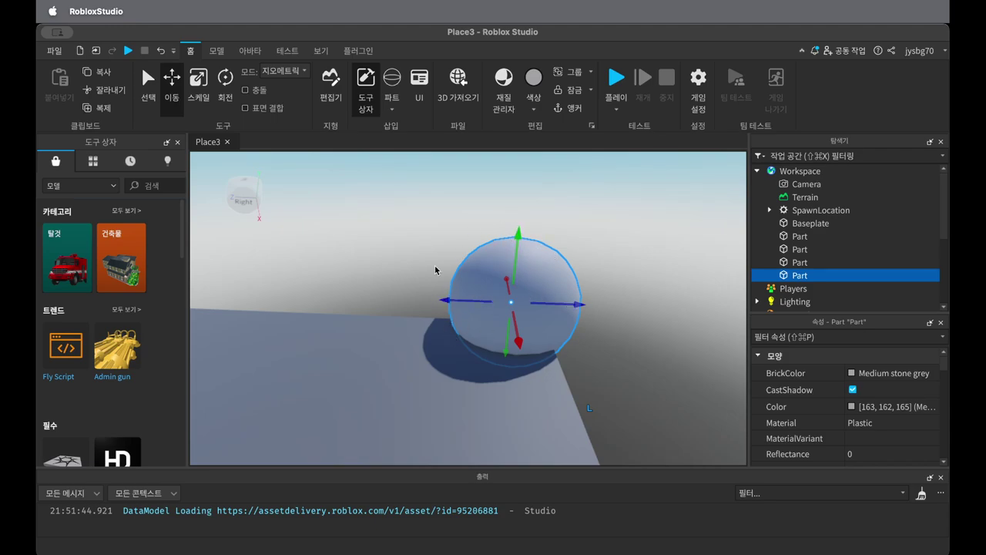
# - Spread the stacked spheres into a touching row along the Baseplate's edge
pyautogui.moveTo(343, 318); pyautogui.dragTo(514, 410, button='right')
pyautogui.moveTo(514, 410); pyautogui.dragTo(505, 403, button='middle')
pyautogui.moveTo(595, 327); pyautogui.dragTo(323, 270)
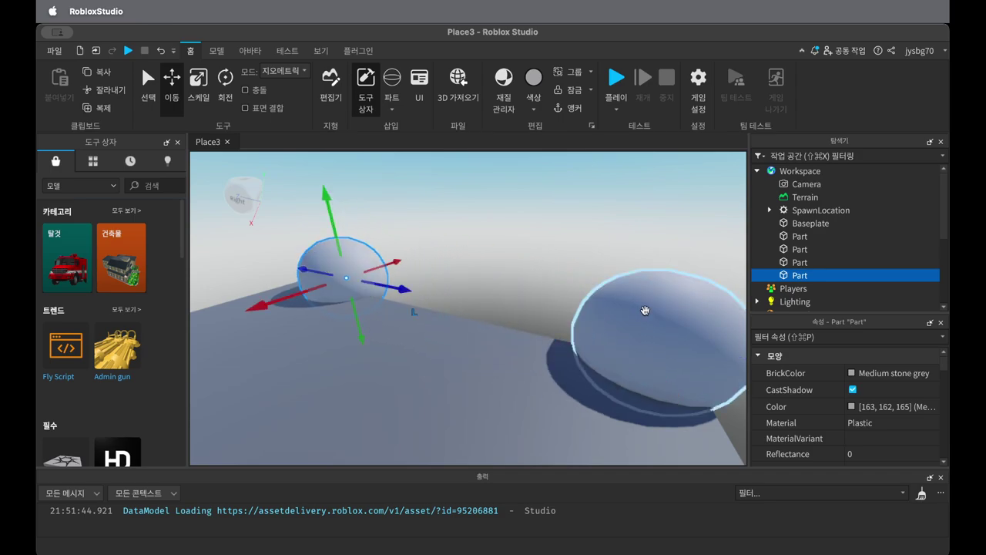
pyautogui.click(645, 310)
pyautogui.moveTo(585, 329); pyautogui.dragTo(365, 287)
pyautogui.click(666, 321)
pyautogui.moveTo(589, 332); pyautogui.dragTo(431, 297)
pyautogui.click(585, 333)
pyautogui.moveTo(586, 332); pyautogui.dragTo(503, 323)
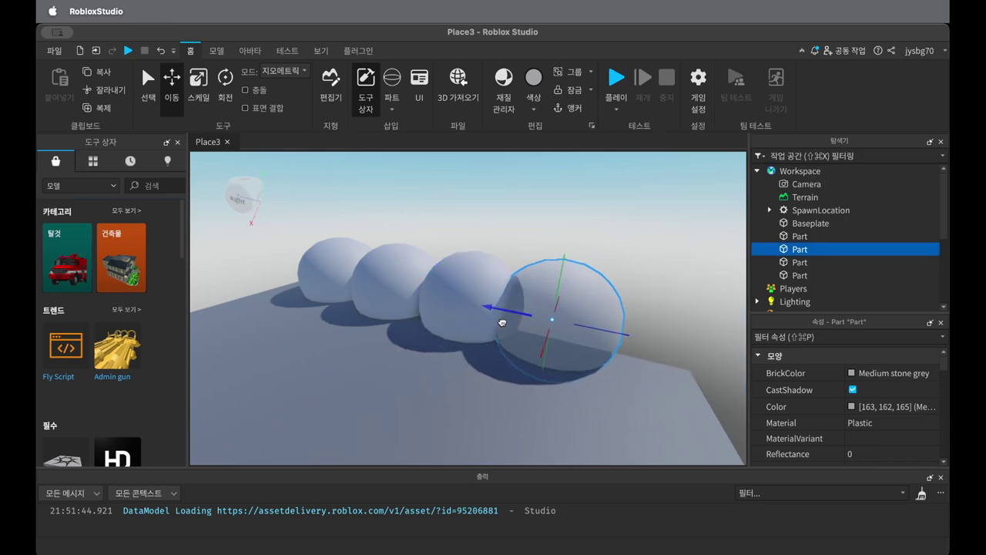
# - Duplicate the sphere at the near end of the row and place the spheres to reach the Baseplate's corner
pyautogui.rightClick(592, 322)
pyautogui.click(621, 118)
pyautogui.moveTo(629, 335); pyautogui.dragTo(719, 375)
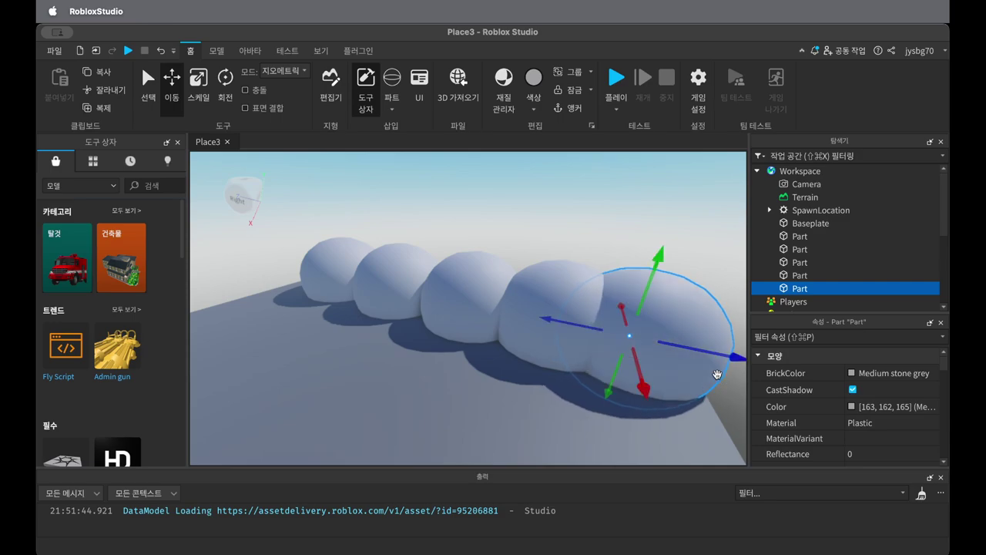
pyautogui.moveTo(697, 424); pyautogui.dragTo(652, 389, button='right')
pyautogui.click(637, 369)
pyautogui.click(620, 292)
pyautogui.moveTo(639, 301); pyautogui.dragTo(665, 319)
# - Duplicate another sphere and shift the far-end sphere along the edge to lengthen the row
pyautogui.moveTo(496, 371); pyautogui.dragTo(587, 374, button='middle')
pyautogui.click(522, 282)
pyautogui.press('a')
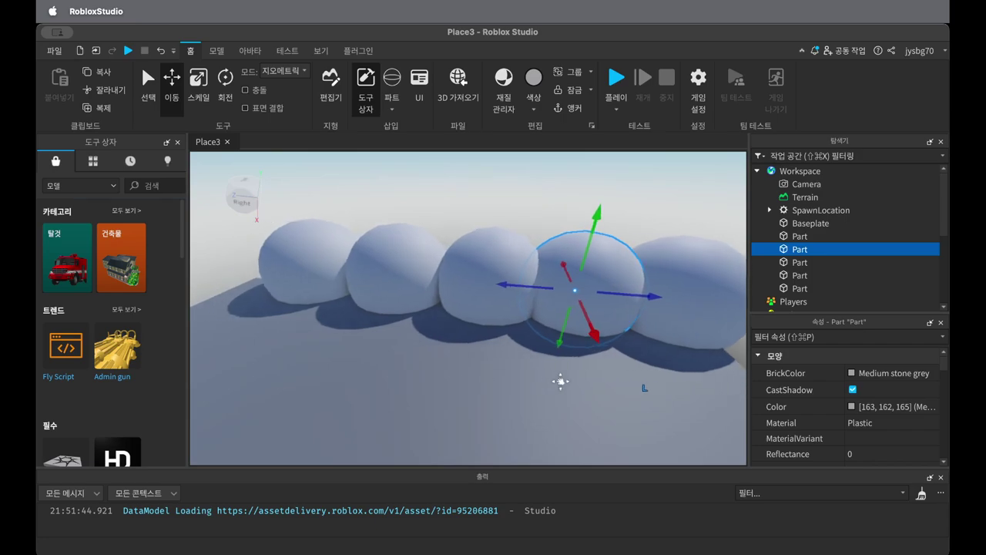
pyautogui.press('a')
pyautogui.press('a')
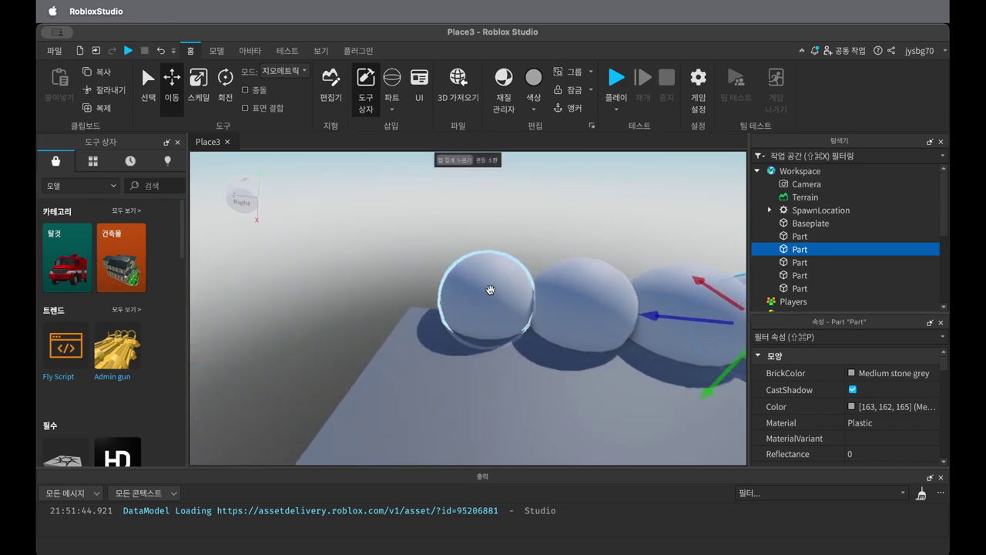
pyautogui.rightClick(491, 289)
pyautogui.click(524, 112)
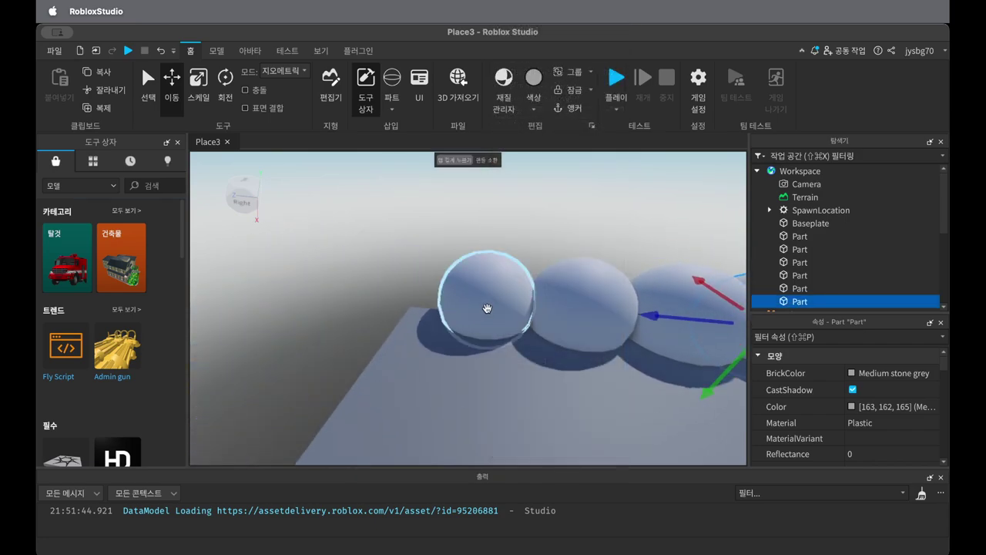
pyautogui.click(487, 308)
pyautogui.moveTo(461, 299); pyautogui.dragTo(422, 293)
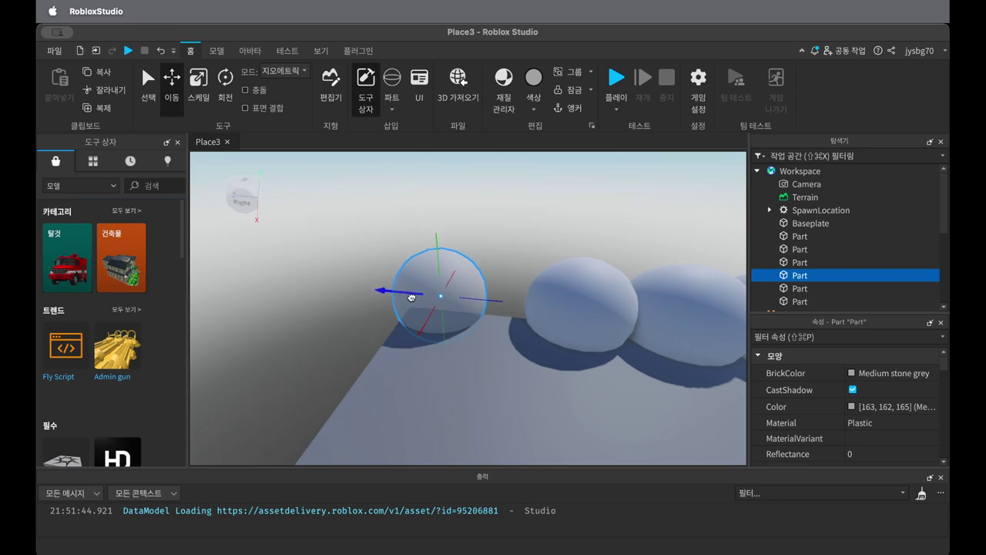
pyautogui.moveTo(513, 304); pyautogui.dragTo(577, 329)
pyautogui.scroll(-3, 454, 341)
pyautogui.scroll(-3, 608, 346)
pyautogui.moveTo(618, 346); pyautogui.dragTo(625, 285, button='right')
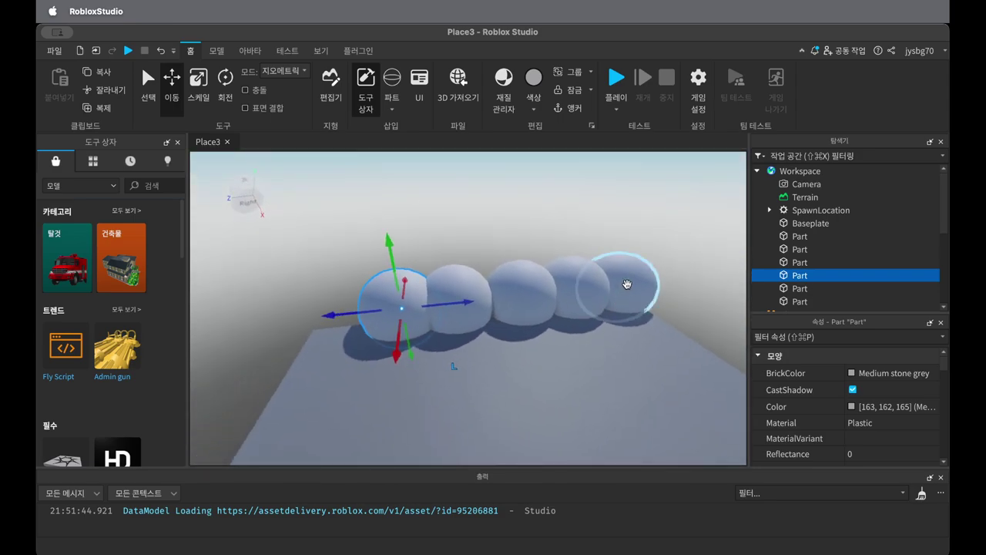
# - Move one end sphere to the row's opposite end, then duplicate a sphere and fill the vacated end
pyautogui.click(624, 286)
pyautogui.moveTo(577, 294); pyautogui.dragTo(319, 352)
pyautogui.rightClick(589, 286)
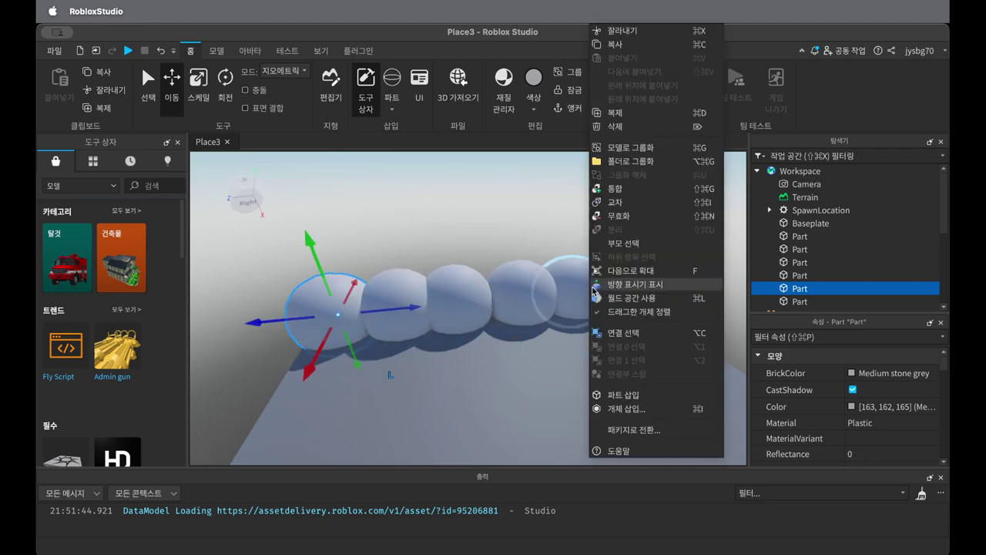
pyautogui.click(614, 115)
pyautogui.click(585, 344)
pyautogui.click(589, 300)
pyautogui.moveTo(629, 288); pyautogui.dragTo(680, 287)
pyautogui.click(616, 376)
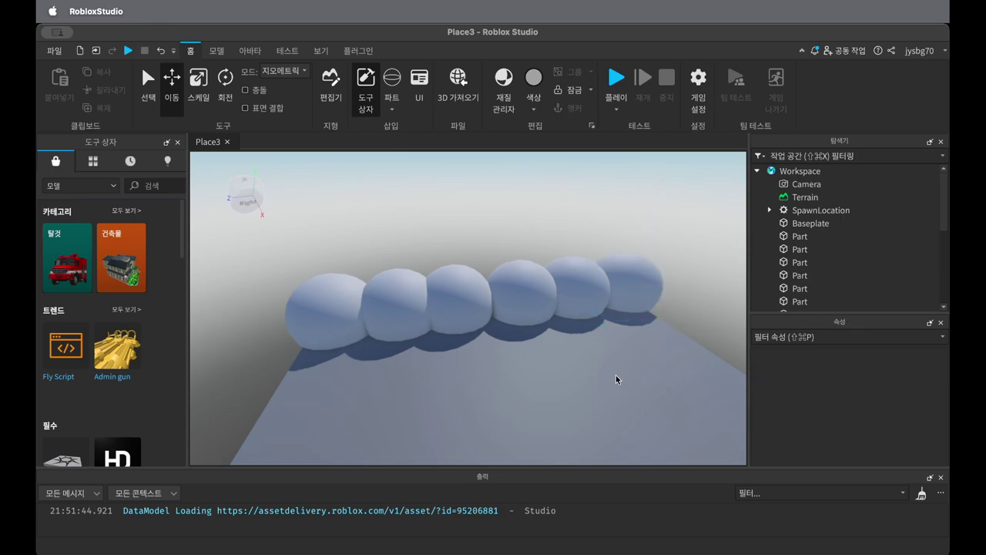
# - Select the entire row of spheres and duplicate it
pyautogui.scroll(-2, 601, 389)
pyautogui.moveTo(655, 362); pyautogui.dragTo(262, 268)
pyautogui.moveTo(416, 336); pyautogui.dragTo(415, 335, button='right')
pyautogui.rightClick(428, 302)
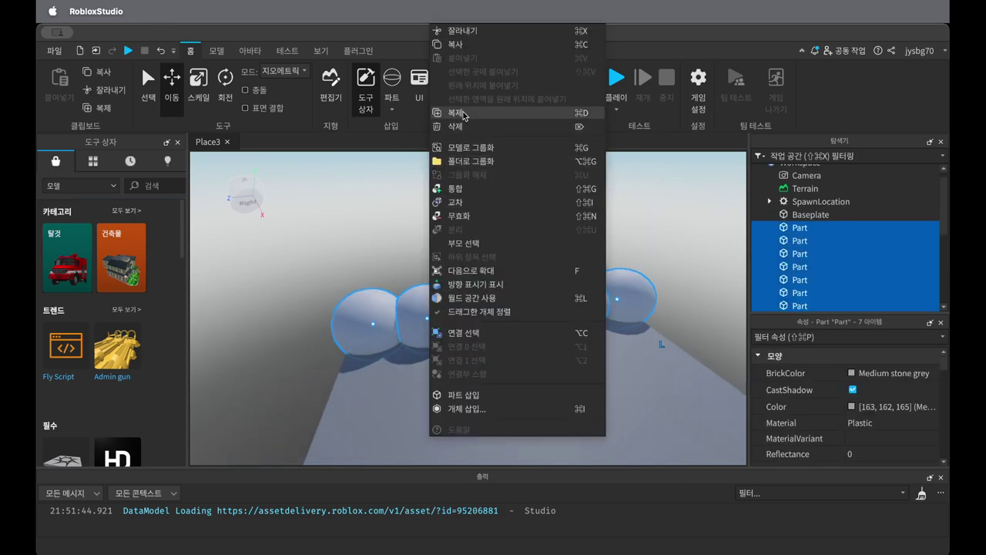
pyautogui.click(465, 114)
# - Move the duplicated row of spheres across to the Baseplate's opposite edge and deselect it
pyautogui.moveTo(581, 368); pyautogui.dragTo(574, 343, button='right')
pyautogui.moveTo(370, 233); pyautogui.dragTo(746, 349)
pyautogui.moveTo(470, 272); pyautogui.dragTo(402, 205, button='middle')
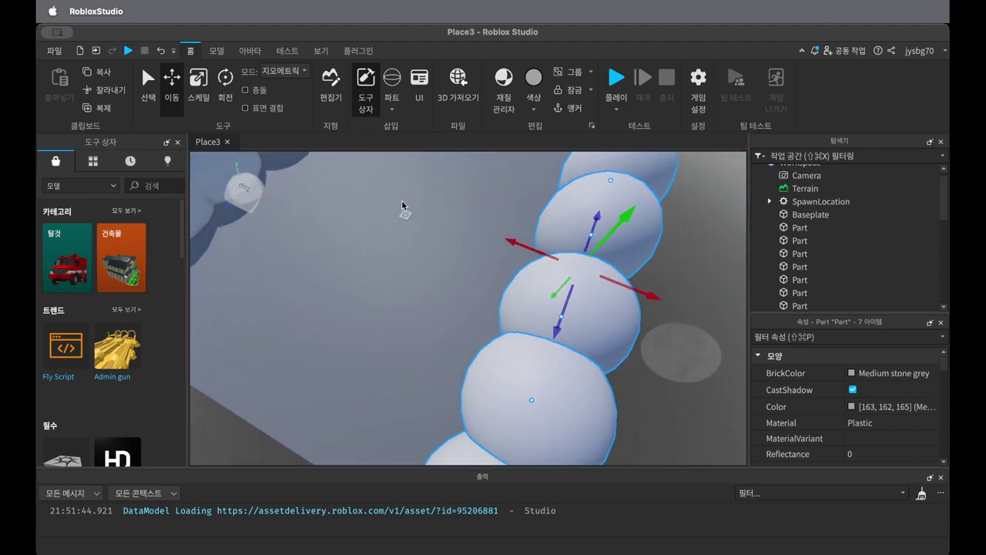
pyautogui.moveTo(652, 298); pyautogui.dragTo(699, 322)
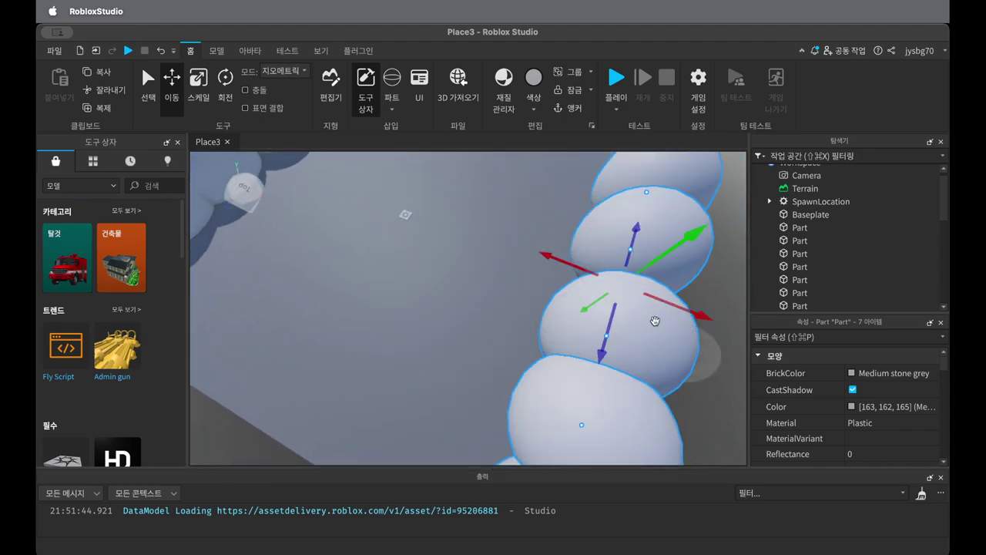
pyautogui.click(429, 306)
# - Duplicate six end spheres of one side row and move the copies inward between the two rows
pyautogui.moveTo(429, 306); pyautogui.dragTo(408, 316, button='right')
pyautogui.scroll(-2, 408, 316)
pyautogui.moveTo(379, 344); pyautogui.dragTo(488, 275, button='middle')
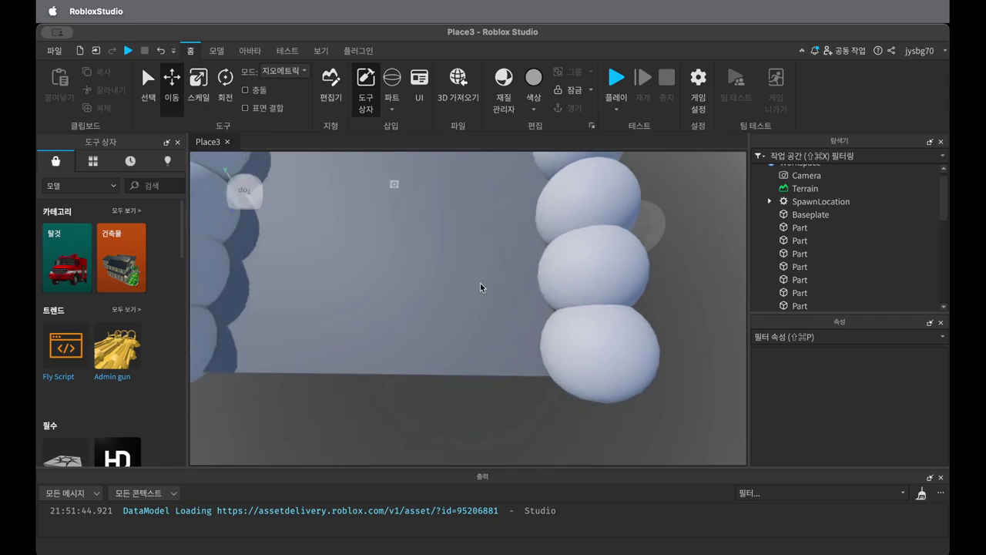
pyautogui.scroll(-3, 456, 323)
pyautogui.scroll(-1, 456, 324)
pyautogui.moveTo(394, 319); pyautogui.dragTo(517, 360, button='middle')
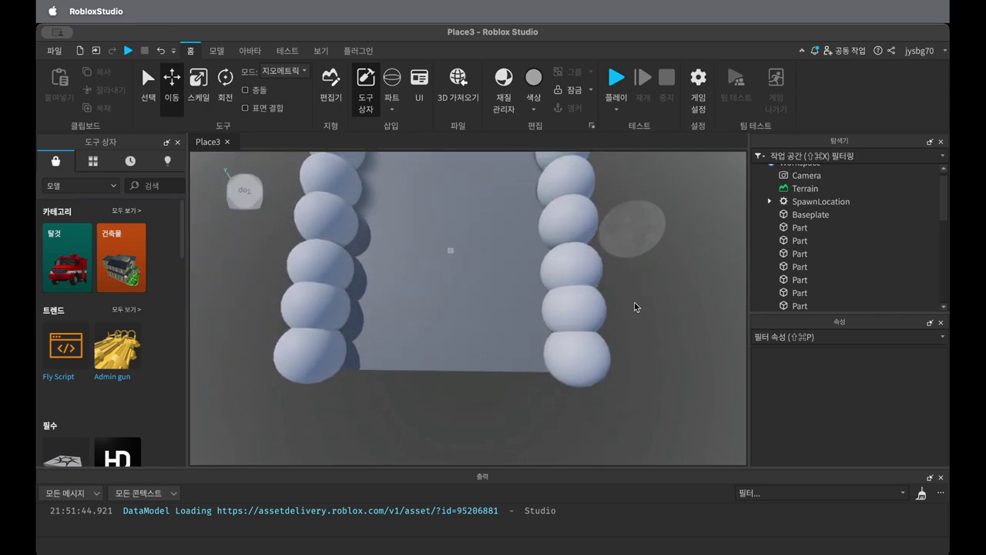
pyautogui.moveTo(592, 284); pyautogui.dragTo(544, 177)
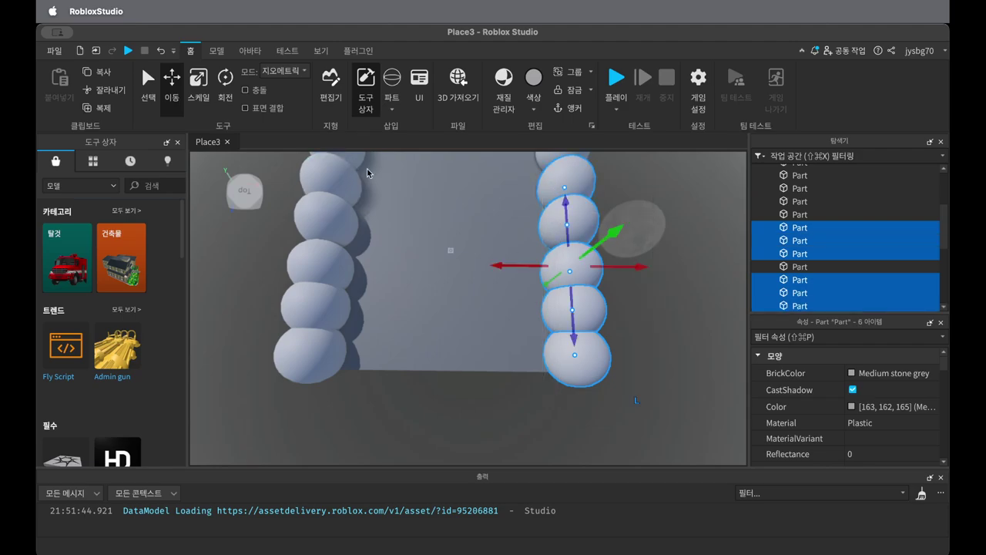
pyautogui.rightClick(584, 276)
pyautogui.click(618, 114)
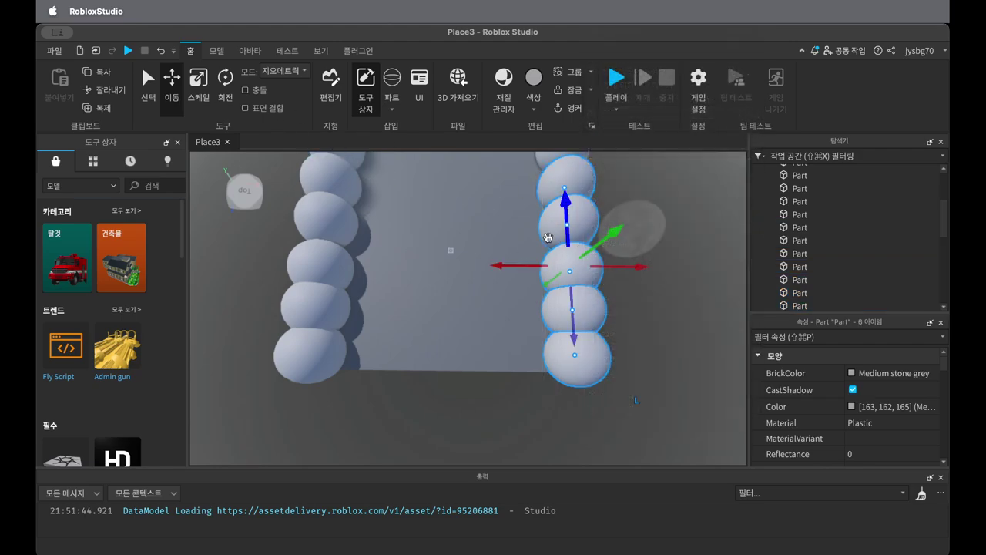
pyautogui.moveTo(495, 269); pyautogui.dragTo(373, 269)
# - Rotate the copied row a quarter turn, place it across the Baseplate's open end between the side rows, and deselect it
pyautogui.click(225, 78)
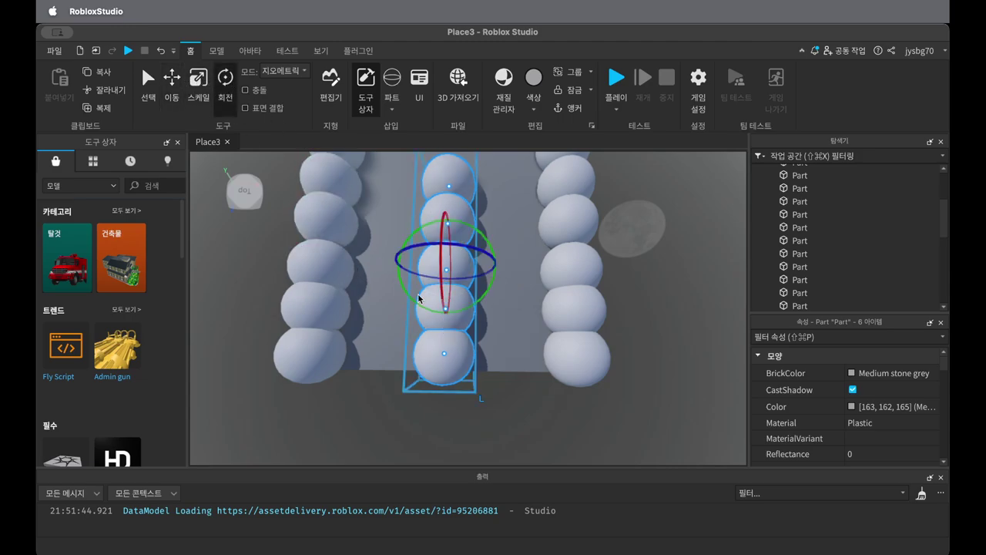
pyautogui.moveTo(397, 283); pyautogui.dragTo(466, 430)
pyautogui.click(177, 86)
pyautogui.click(561, 417)
# - Select the five spheres between the corners of the new end row and duplicate them
pyautogui.click(540, 373)
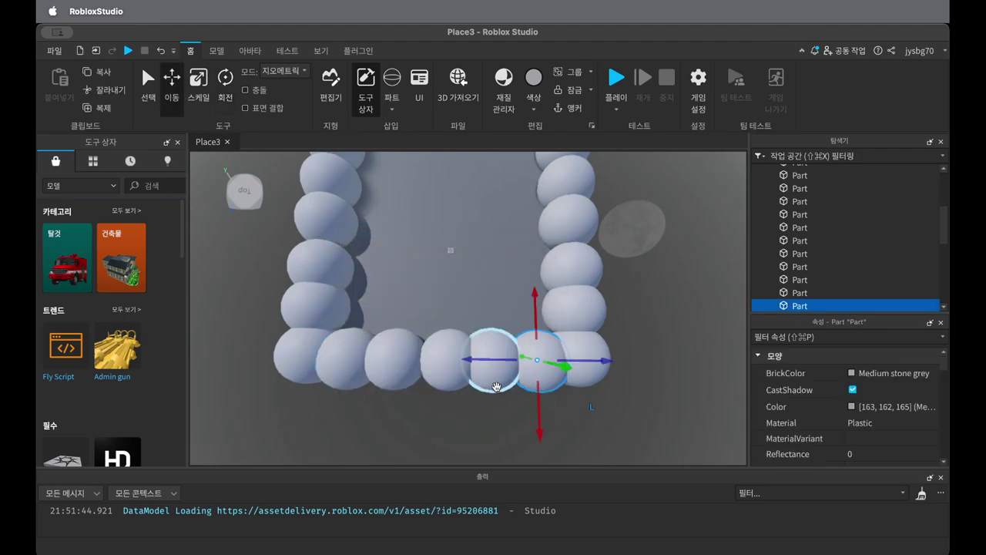
pyautogui.keyDown('shift'); pyautogui.click(499, 390); pyautogui.keyUp('shift')
pyautogui.keyDown('shift'); pyautogui.click(449, 388); pyautogui.keyUp('shift')
pyautogui.keyDown('shift'); pyautogui.click(391, 387); pyautogui.keyUp('shift')
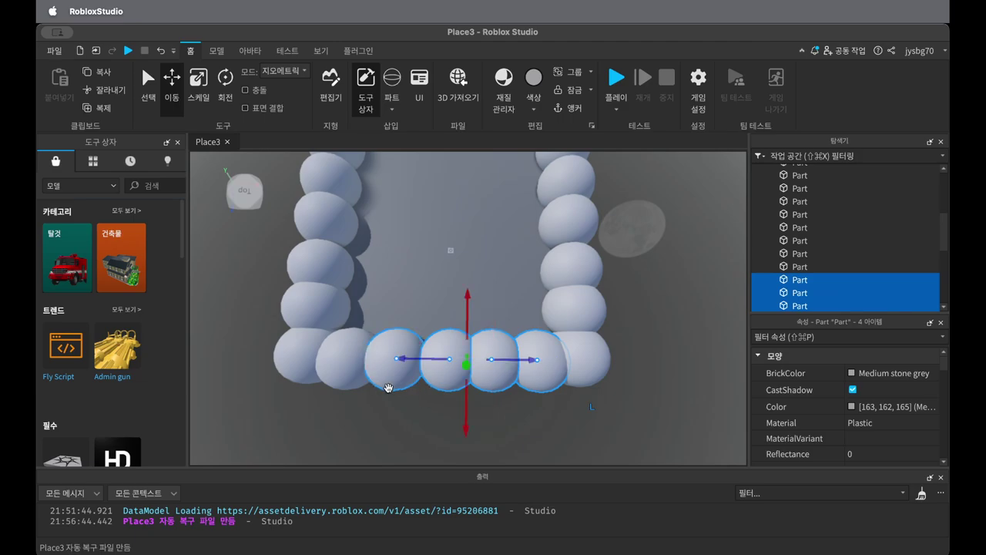
pyautogui.keyDown('shift'); pyautogui.click(350, 384); pyautogui.keyUp('shift')
pyautogui.rightClick(412, 384)
pyautogui.click(447, 114)
# - Move the five duplicated spheres to the Baseplate's opposite end to close the border, and deselect them
pyautogui.moveTo(481, 258); pyautogui.dragTo(478, 487, button='middle')
pyautogui.moveTo(442, 370); pyautogui.dragTo(451, 146)
pyautogui.scroll(-2, 483, 286)
pyautogui.scroll(1, 487, 290)
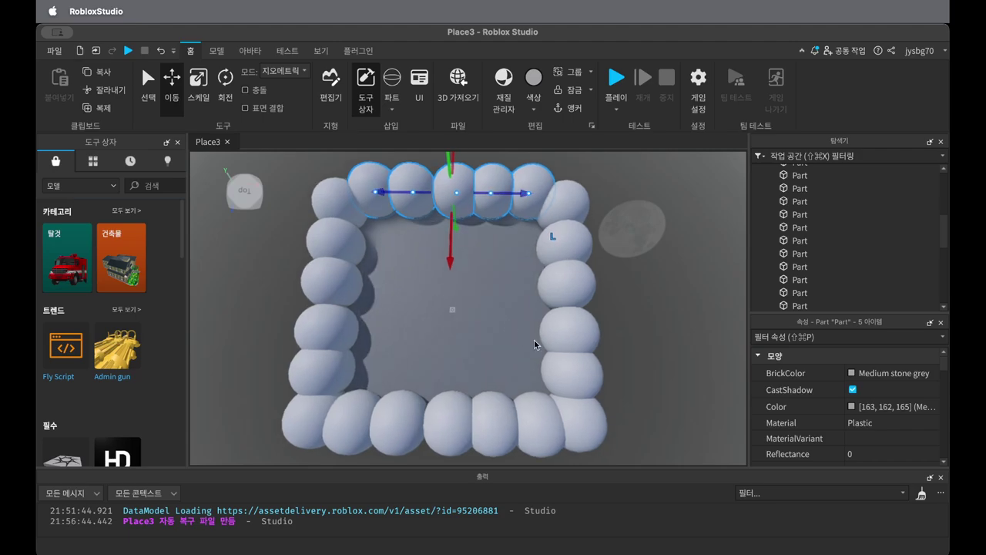
pyautogui.click(648, 339)
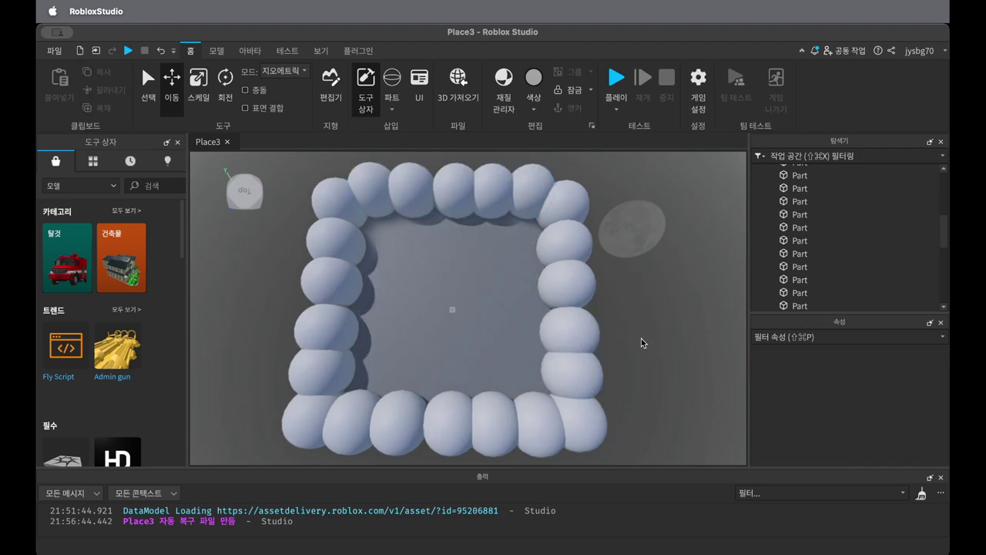
# - Select all the spheres of the border, leaving the Baseplate out of the selection
pyautogui.scroll(1, 455, 328)
pyautogui.scroll(-2, 434, 306)
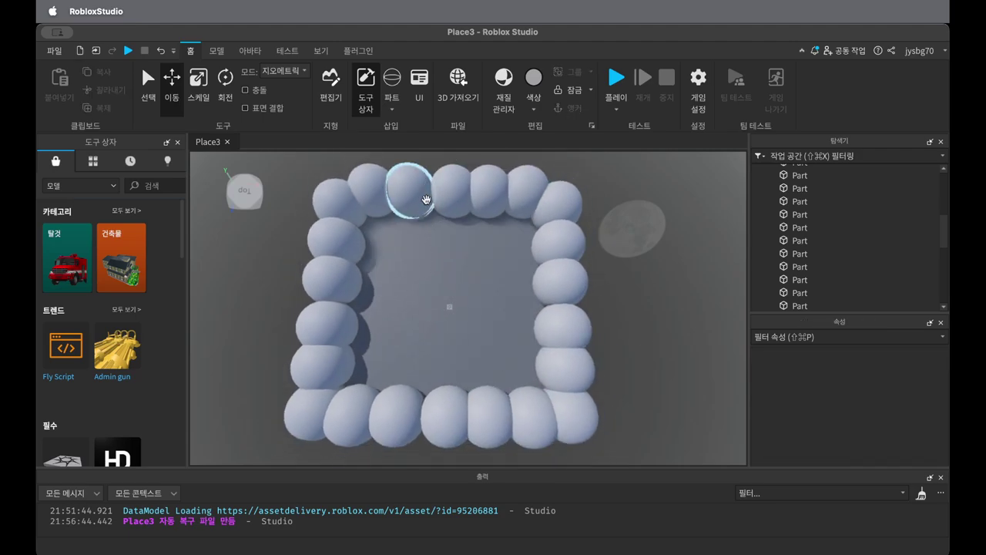
pyautogui.moveTo(621, 372); pyautogui.dragTo(622, 358, button='middle')
pyautogui.moveTo(615, 430); pyautogui.dragTo(269, 146)
pyautogui.scroll(5, 449, 291)
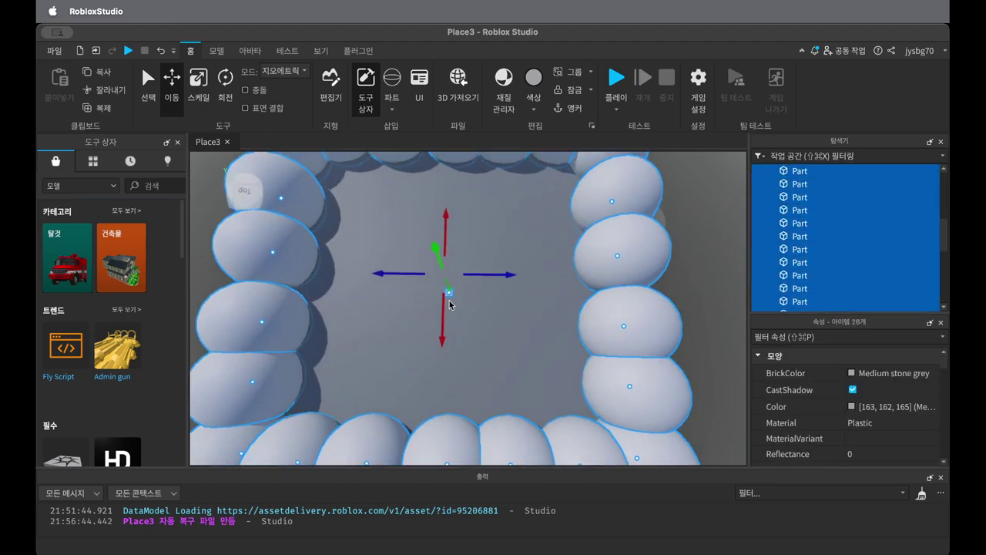
pyautogui.scroll(-5, 497, 331)
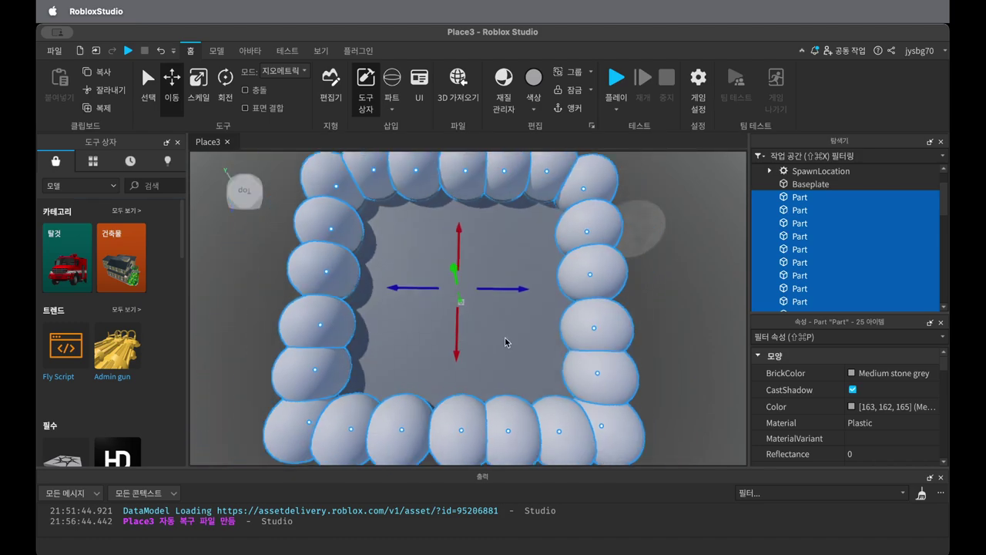
pyautogui.scroll(-3, 772, 286)
pyautogui.scroll(-1, 609, 293)
pyautogui.scroll(3, 611, 212)
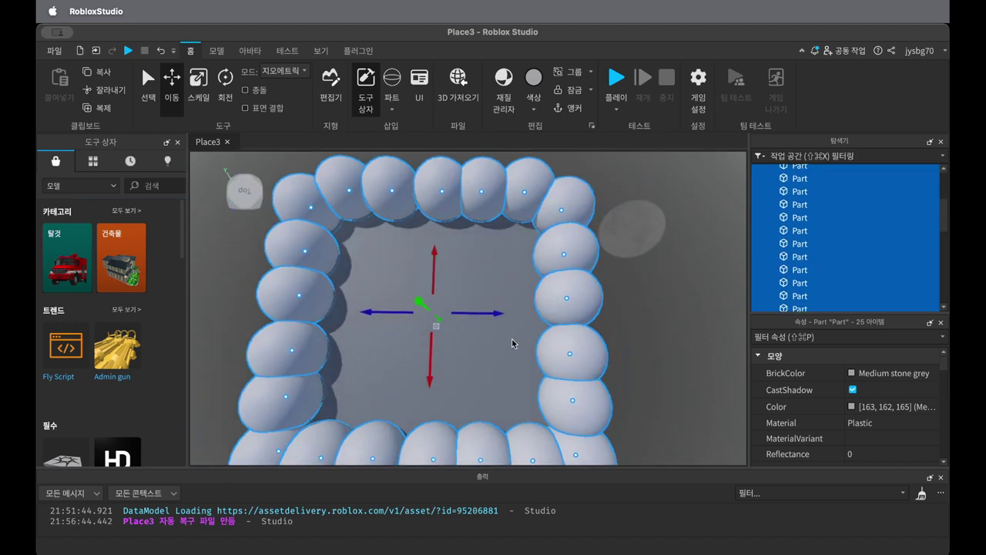
# - Try coloring the selected border spheres Pastel Blue
pyautogui.click(534, 112)
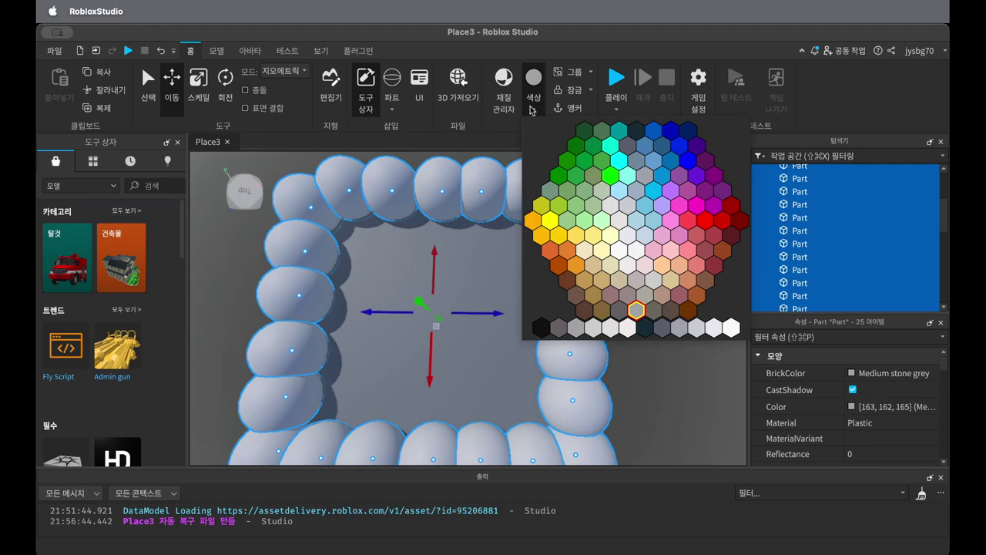
pyautogui.click(534, 112)
pyautogui.click(534, 112)
pyautogui.click(646, 205)
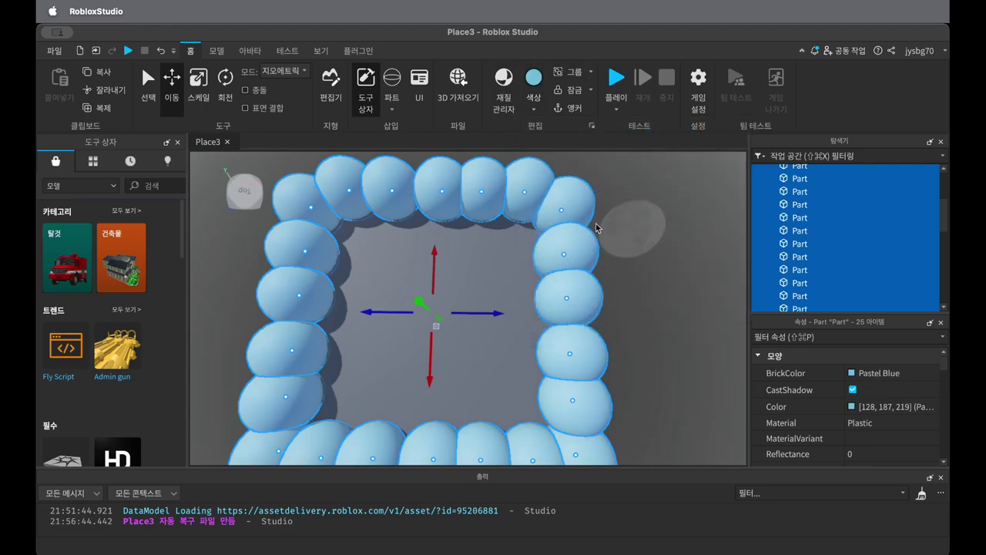
# - Color all the border spheres Earth green and deselect them
pyautogui.click(535, 102)
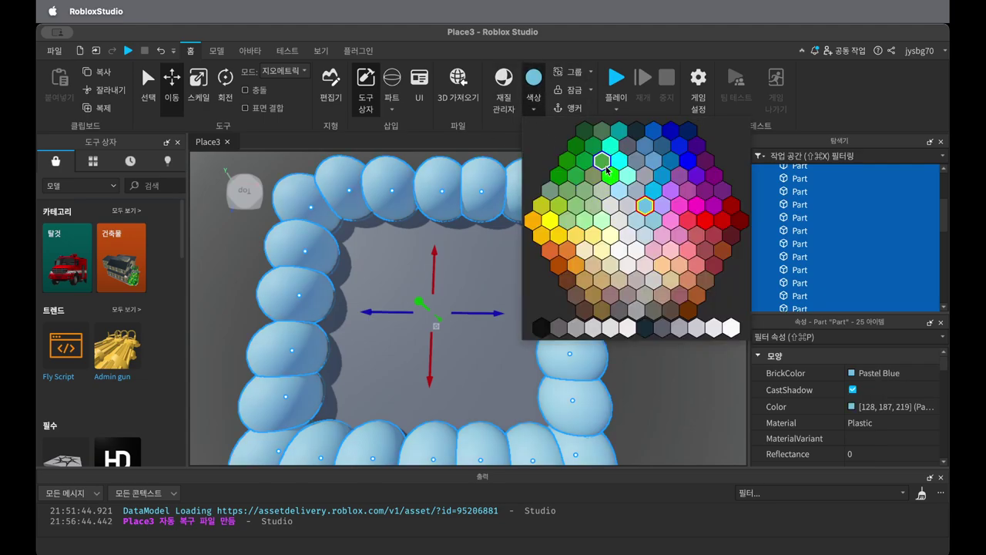
pyautogui.click(585, 132)
pyautogui.moveTo(497, 289)
pyautogui.mouseDown(button='right')
pyautogui.moveTo(491, 296)
pyautogui.moveTo(510, 317)
pyautogui.moveTo(483, 282)
pyautogui.mouseUp(button='right')
pyautogui.scroll(5, 493, 296)
pyautogui.scroll(-3, 510, 317)
pyautogui.moveTo(466, 239); pyautogui.dragTo(450, 202, button='middle')
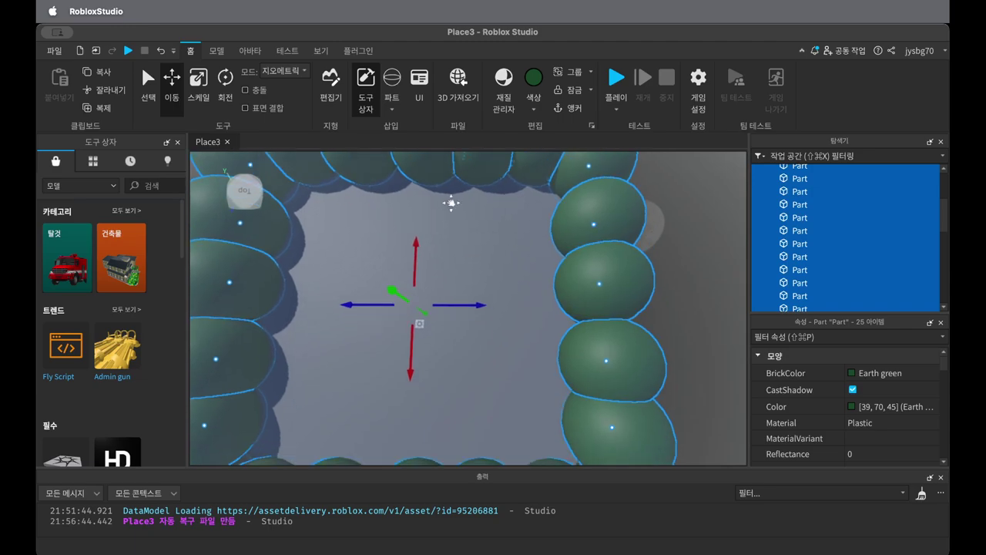
pyautogui.click(483, 253)
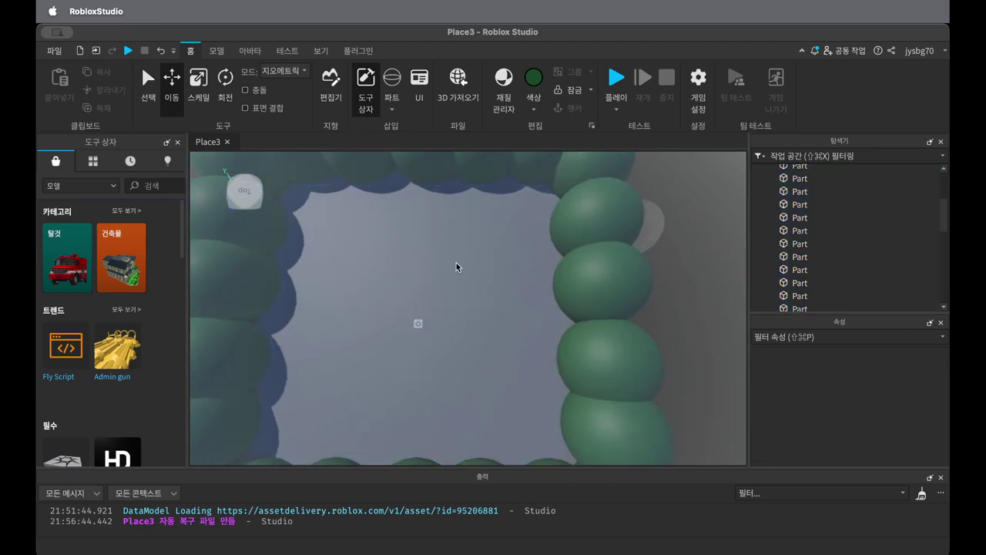
# - Color the Baseplate Forest green and deselect it
pyautogui.scroll(5, 811, 255)
pyautogui.scroll(-10, 817, 254)
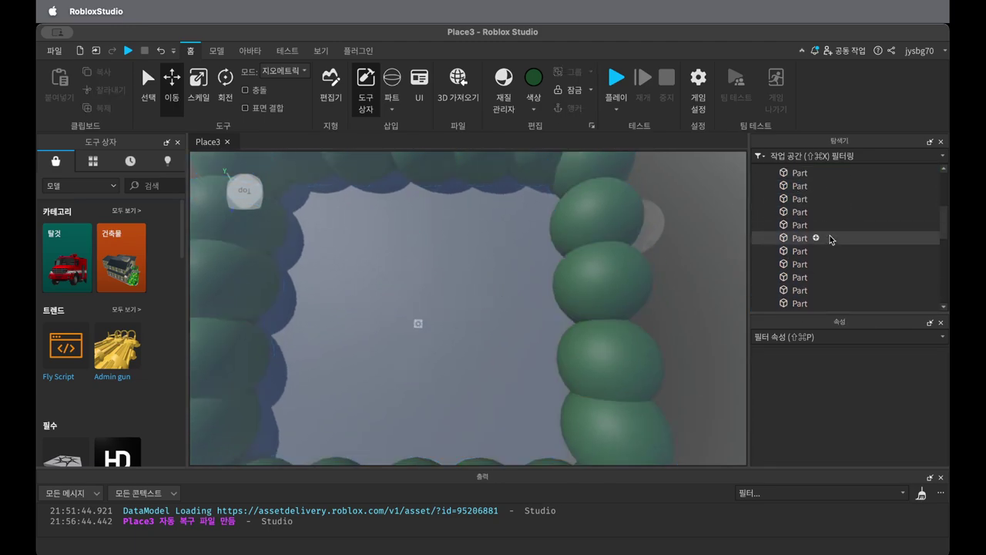
pyautogui.scroll(3, 849, 268)
pyautogui.scroll(-3, 833, 299)
pyautogui.scroll(6, 832, 299)
pyautogui.scroll(3, 831, 299)
pyautogui.click(809, 189)
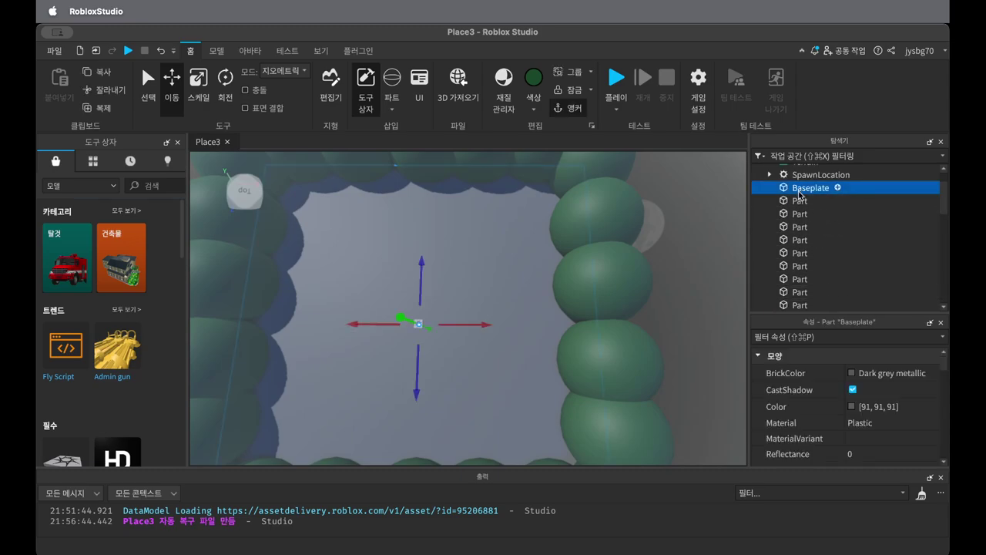
pyautogui.click(534, 108)
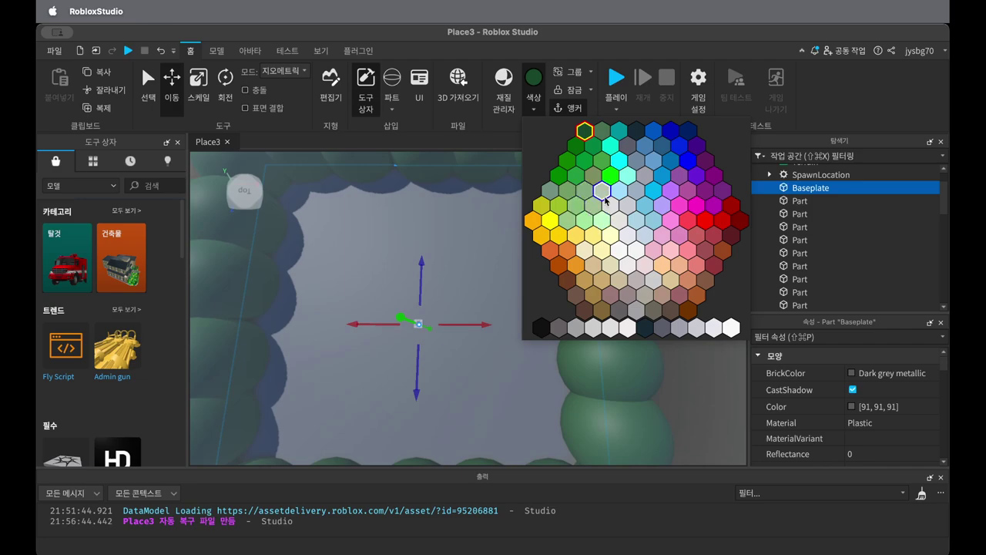
pyautogui.click(564, 177)
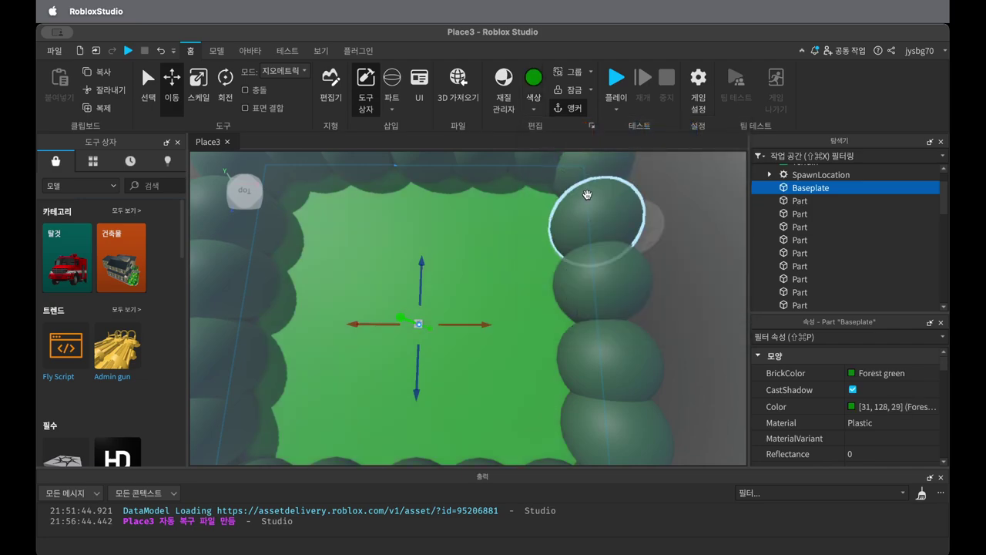
pyautogui.click(511, 289)
# - Search the model library for 63빌딩
pyautogui.scroll(3, 442, 366)
pyautogui.scroll(2, 442, 366)
pyautogui.moveTo(471, 333); pyautogui.dragTo(471, 334, button='right')
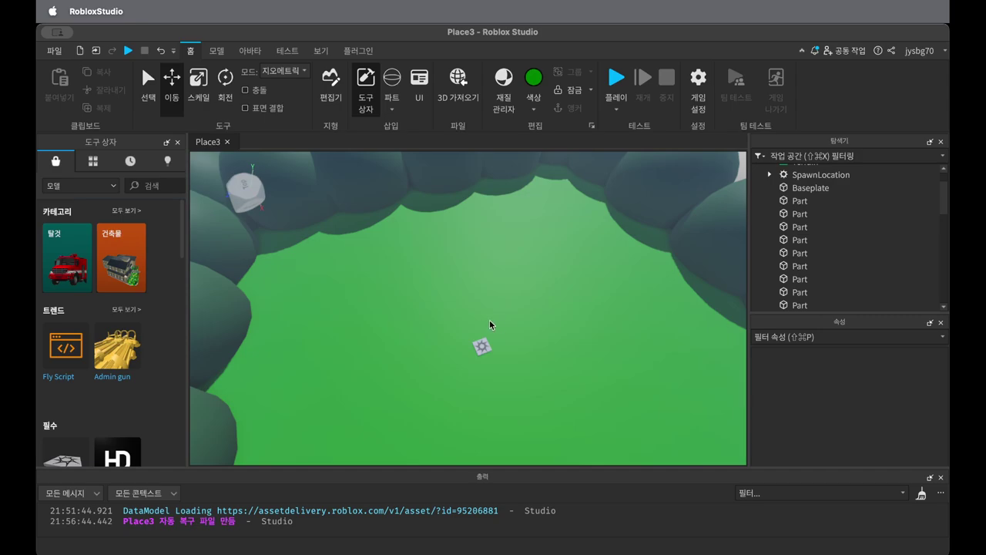
pyautogui.scroll(2, 490, 319)
pyautogui.moveTo(539, 398); pyautogui.dragTo(539, 399, button='right')
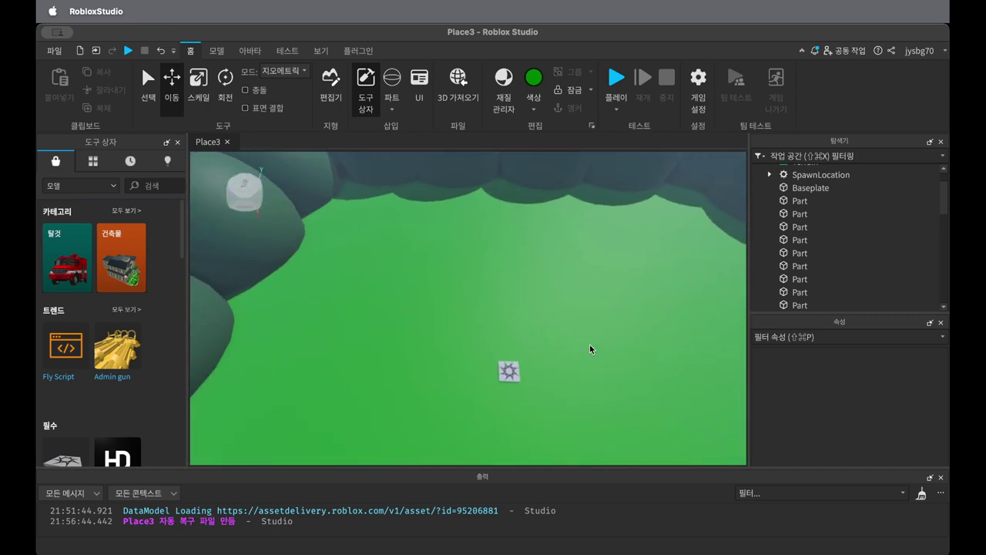
pyautogui.moveTo(591, 345); pyautogui.dragTo(556, 335, button='middle')
pyautogui.moveTo(558, 326); pyautogui.dragTo(558, 326, button='right')
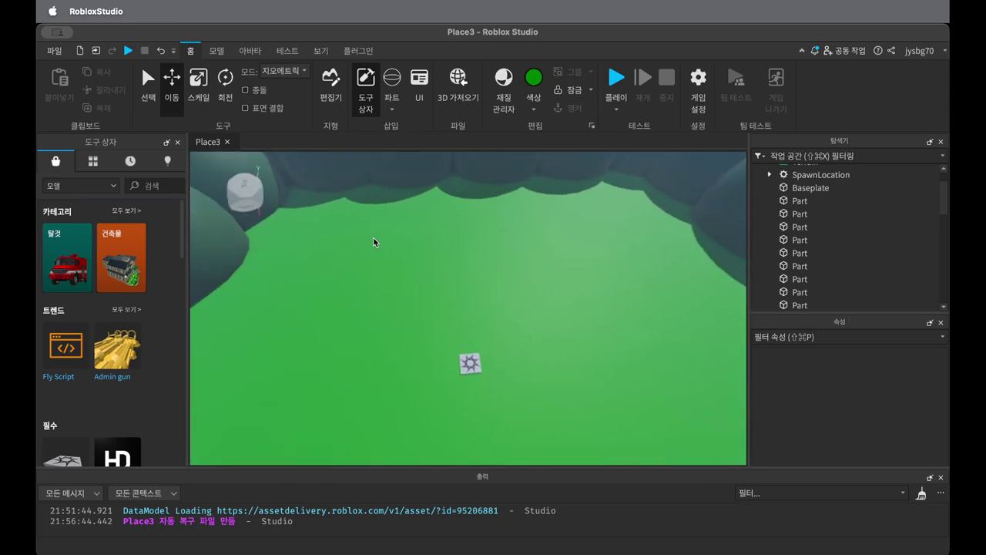
pyautogui.click(158, 185)
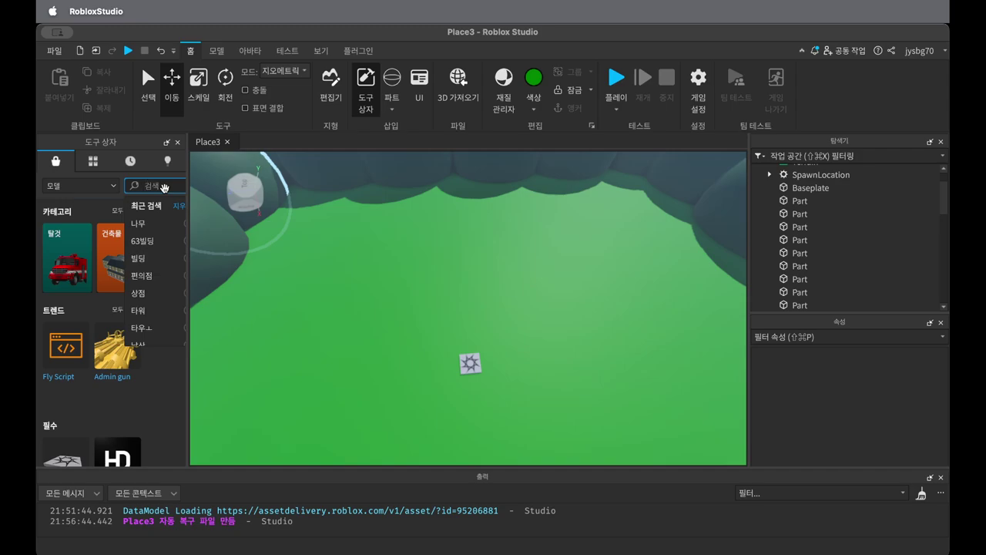
pyautogui.write('ㄴ')
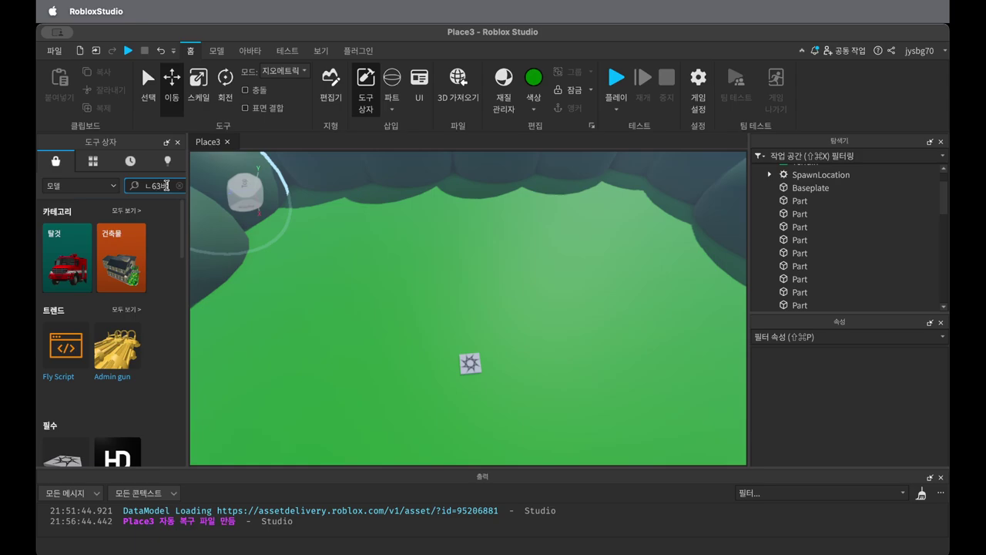
pyautogui.write('63')
pyautogui.press('Return')
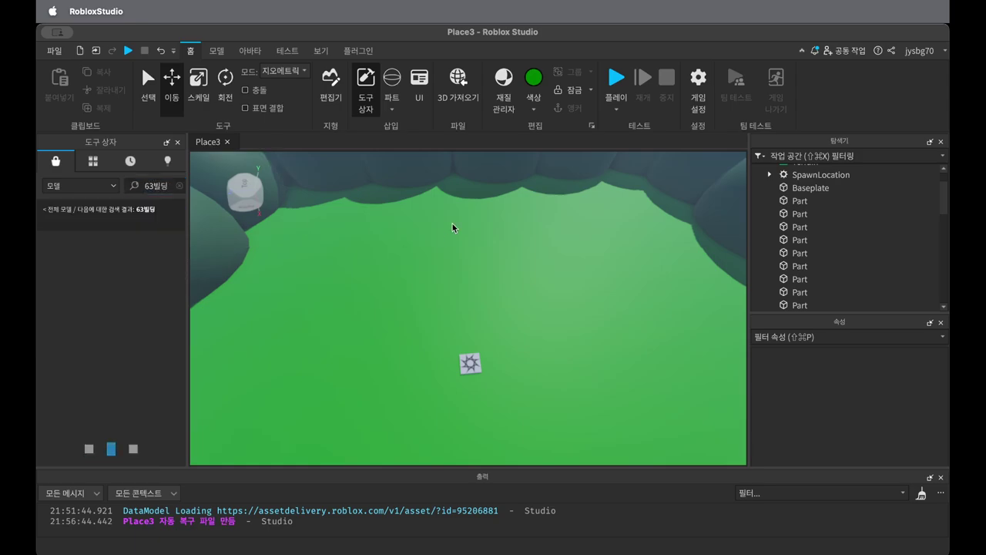
# - Insert the 63빌딩 model onto the green Baseplate and accept the notice about its included script
pyautogui.scroll(-2, 153, 357)
pyautogui.scroll(2, 153, 357)
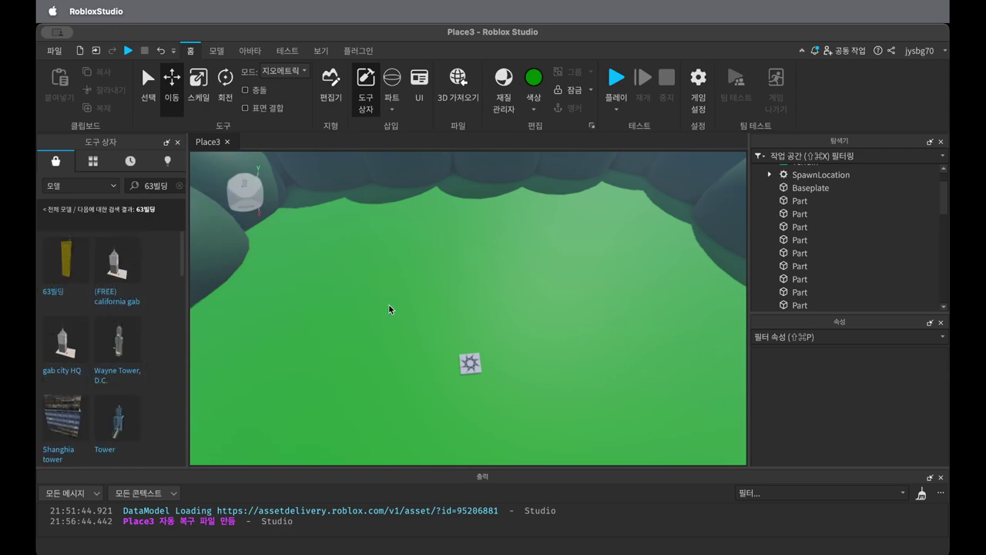
pyautogui.moveTo(61, 270); pyautogui.dragTo(538, 244)
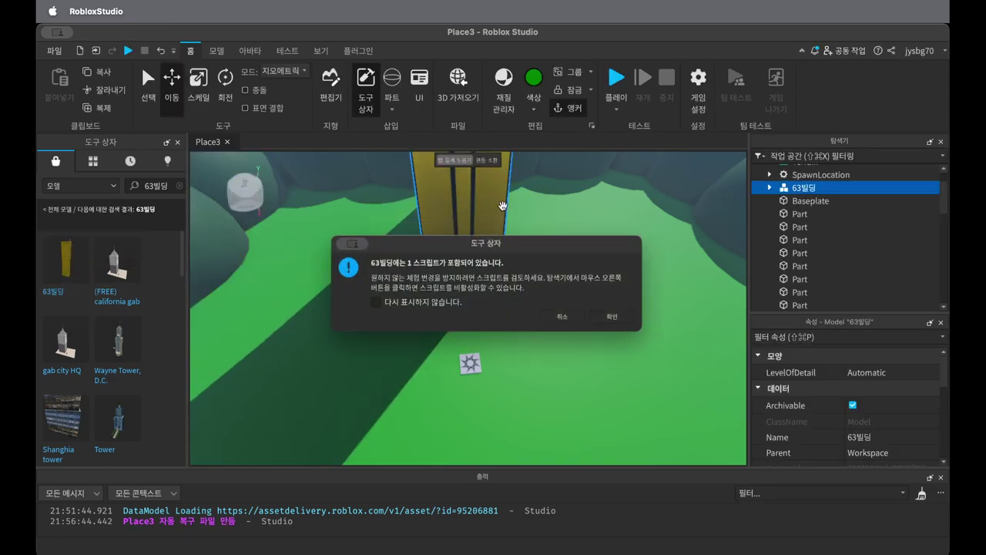
pyautogui.click(611, 317)
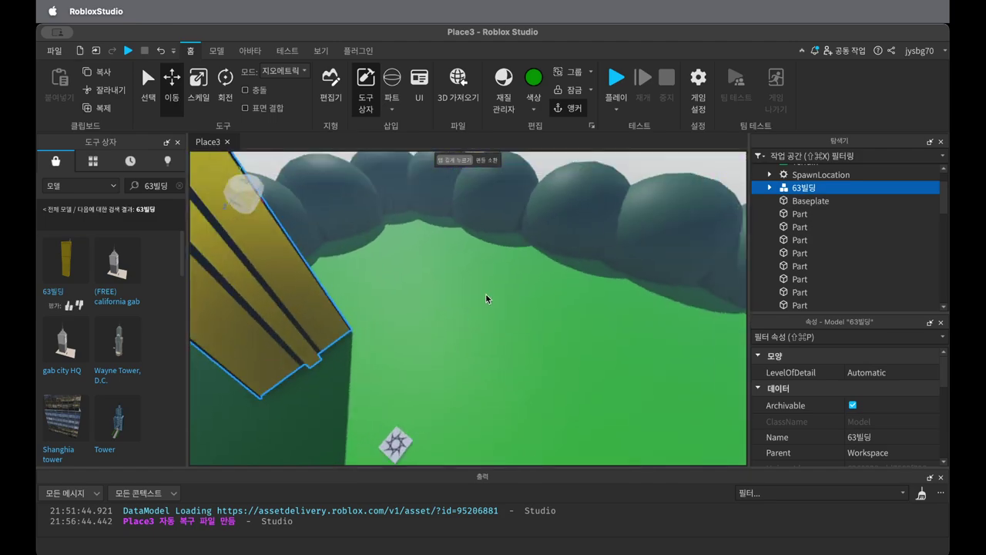
# - Rotate the 63빌딩 model about its vertical axis so its broad side turns outward
pyautogui.moveTo(606, 421); pyautogui.dragTo(358, 327, button='right')
pyautogui.moveTo(574, 409); pyautogui.dragTo(601, 402, button='right')
pyautogui.moveTo(513, 391); pyautogui.dragTo(501, 377, button='right')
pyautogui.scroll(-3, 568, 396)
pyautogui.moveTo(568, 396); pyautogui.dragTo(440, 335, button='right')
pyautogui.moveTo(447, 286); pyautogui.dragTo(546, 408, button='right')
pyautogui.scroll(2, 546, 405)
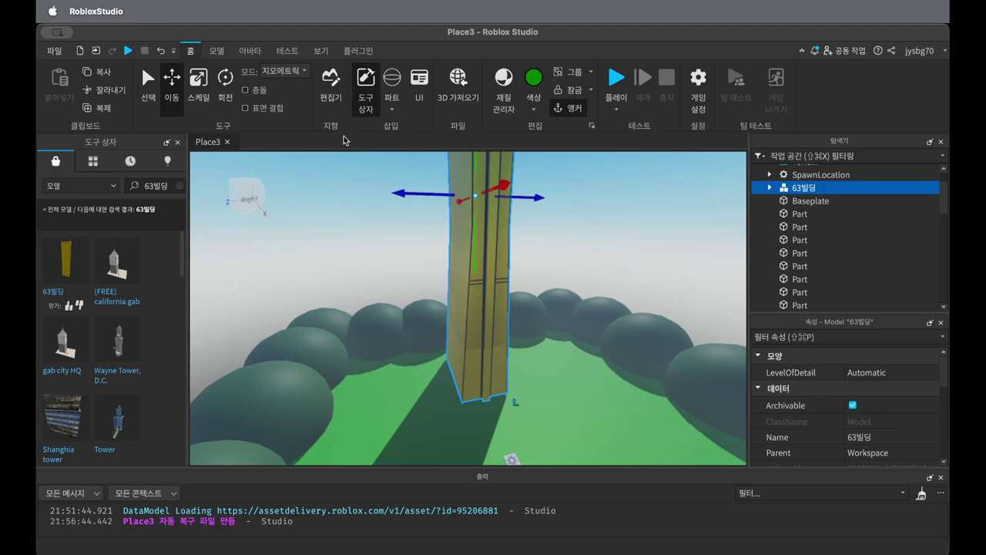
pyautogui.click(234, 96)
pyautogui.moveTo(432, 194); pyautogui.dragTo(599, 215)
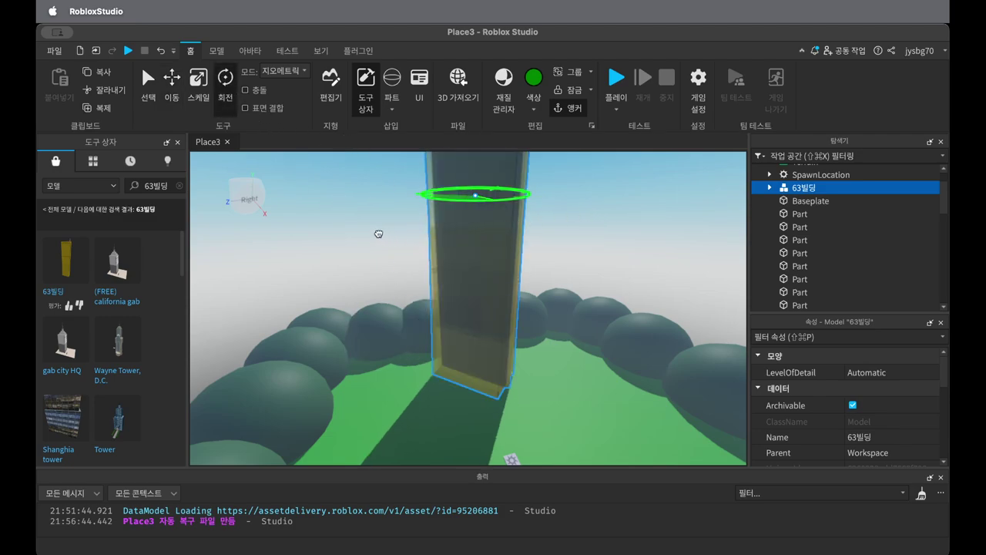
pyautogui.moveTo(635, 222); pyautogui.dragTo(676, 200)
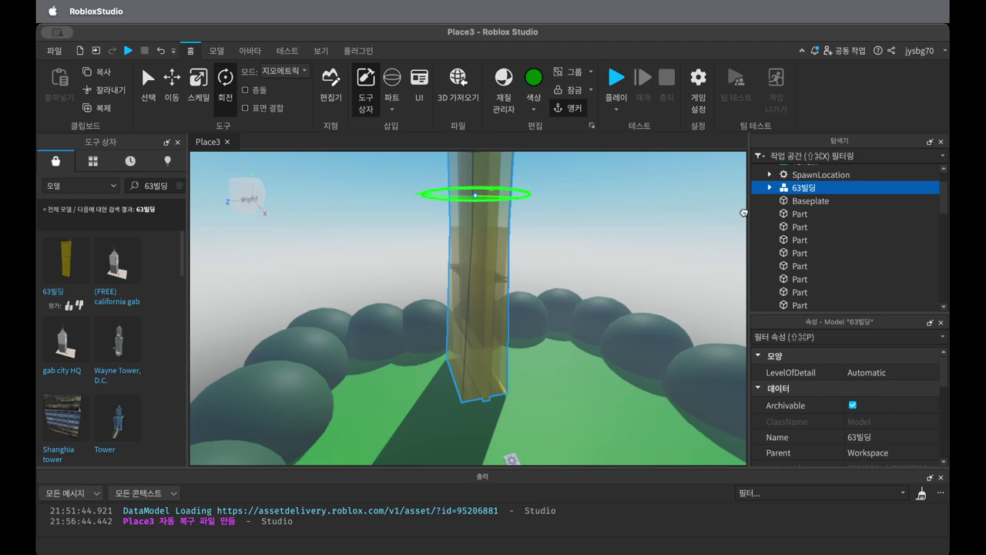
pyautogui.moveTo(739, 212); pyautogui.dragTo(740, 212)
pyautogui.moveTo(445, 192); pyautogui.dragTo(483, 236)
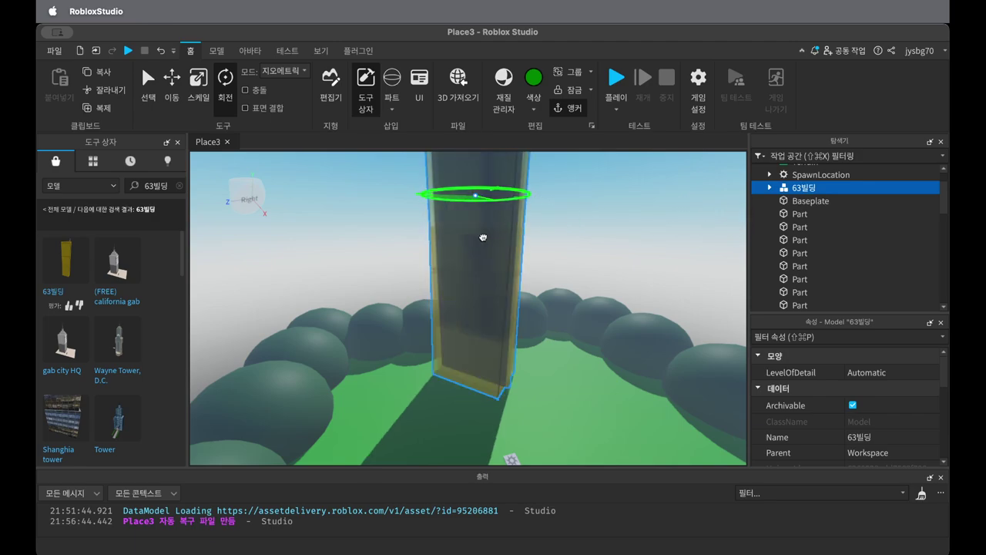
pyautogui.moveTo(555, 250); pyautogui.dragTo(537, 284)
# - Fine-tune the 63빌딩 model's rotation about its vertical axis with the Rotate tool
pyautogui.scroll(1, 537, 285)
pyautogui.scroll(-2, 537, 284)
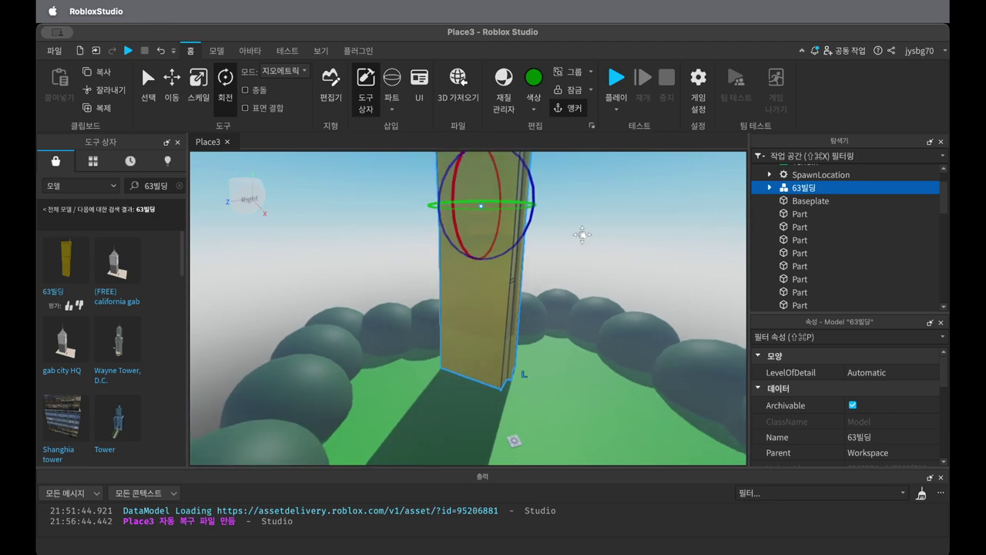
pyautogui.moveTo(583, 231); pyautogui.dragTo(560, 328, button='middle')
pyautogui.scroll(2, 560, 328)
pyautogui.scroll(3, 440, 267)
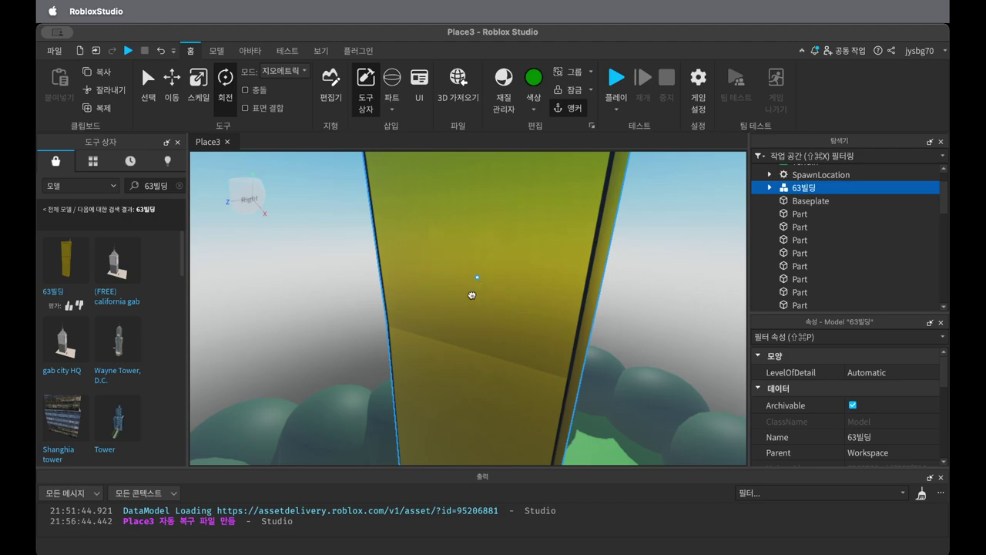
pyautogui.moveTo(458, 289); pyautogui.dragTo(523, 316)
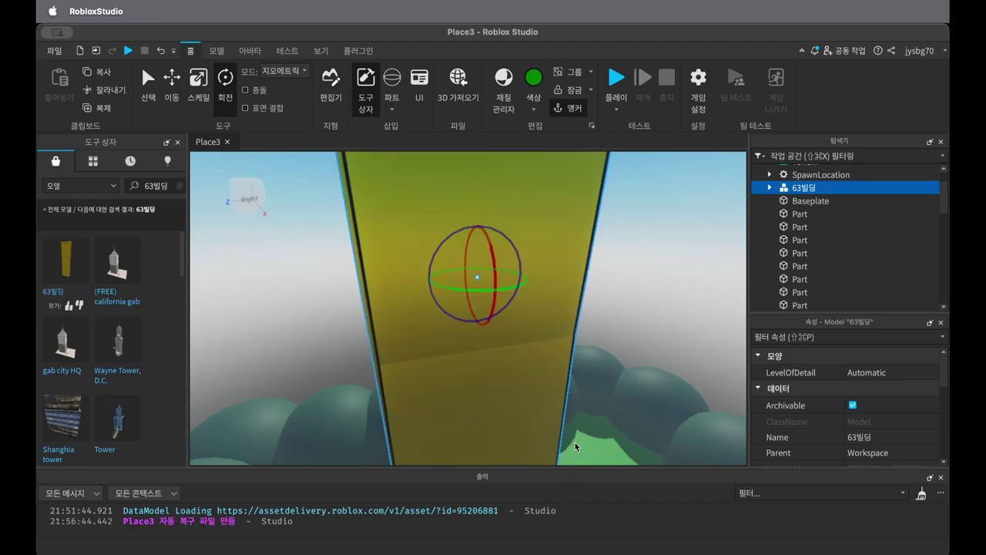
pyautogui.scroll(-3, 601, 393)
pyautogui.moveTo(554, 356); pyautogui.dragTo(478, 317, button='middle')
pyautogui.scroll(-3, 508, 420)
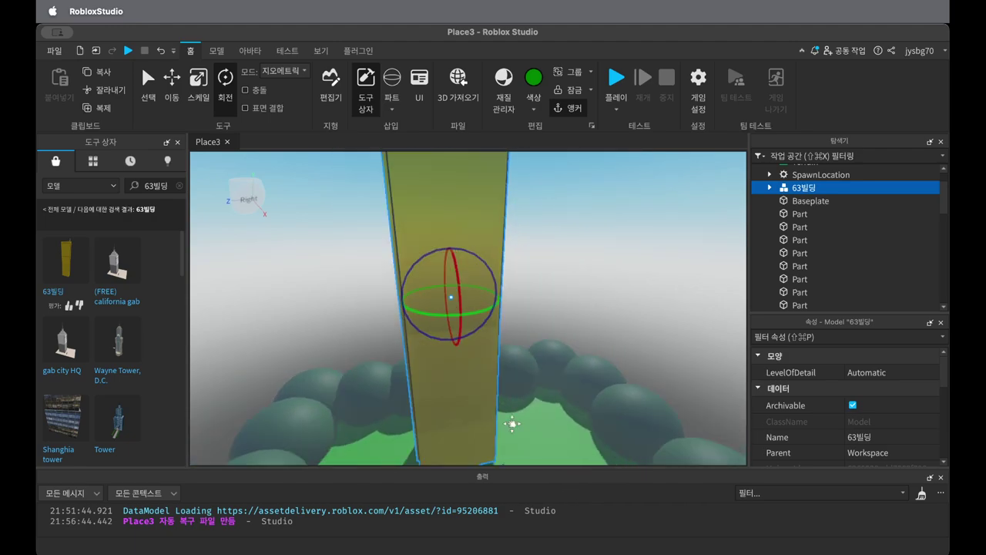
pyautogui.moveTo(515, 429); pyautogui.dragTo(488, 298, button='middle')
# - Move the SpawnLocation away from the front of the 63빌딩 to open ground beside it and deselect it
pyautogui.click(149, 78)
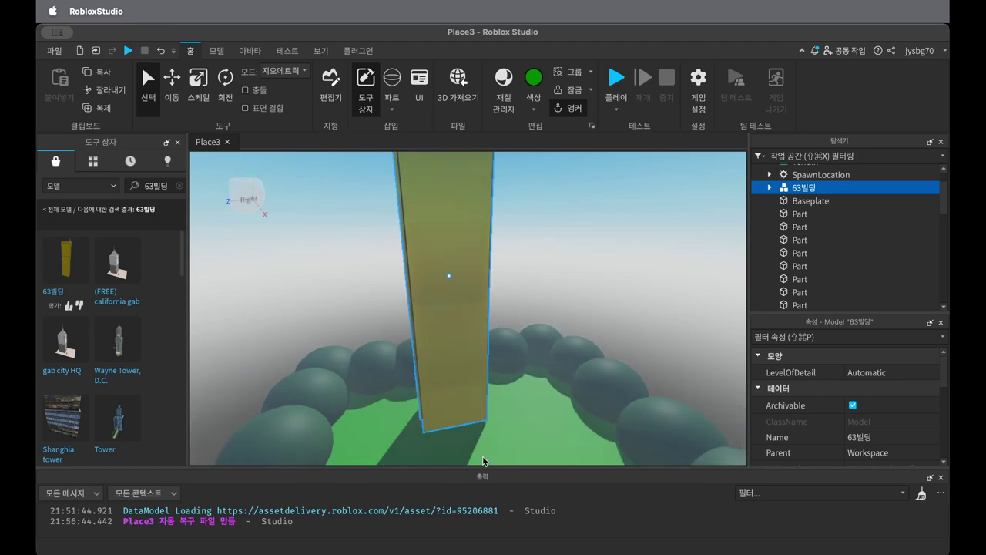
pyautogui.moveTo(540, 375); pyautogui.dragTo(545, 375, button='right')
pyautogui.moveTo(489, 298); pyautogui.dragTo(500, 339)
pyautogui.moveTo(511, 331); pyautogui.dragTo(517, 363, button='right')
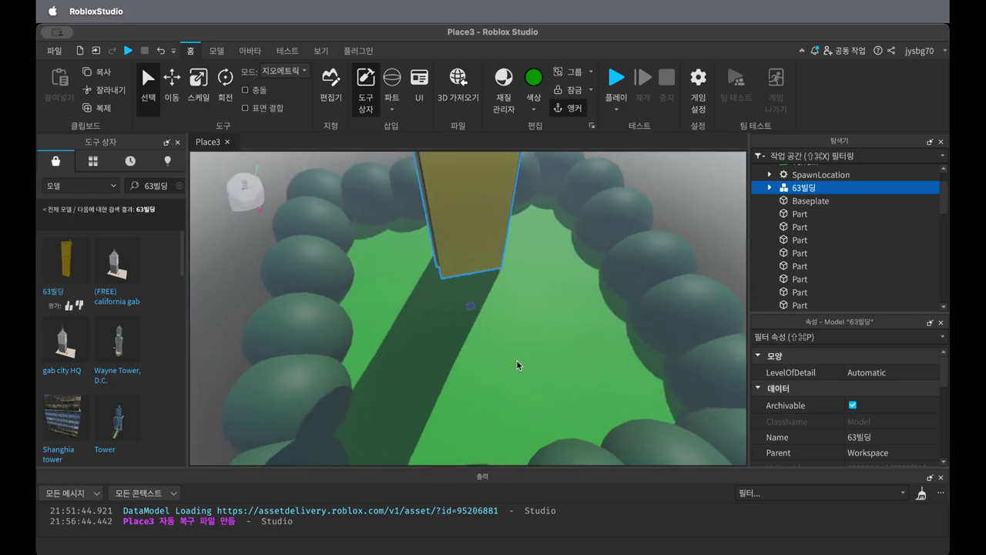
pyautogui.moveTo(553, 349); pyautogui.dragTo(466, 320, button='middle')
pyautogui.moveTo(447, 302); pyautogui.dragTo(532, 277)
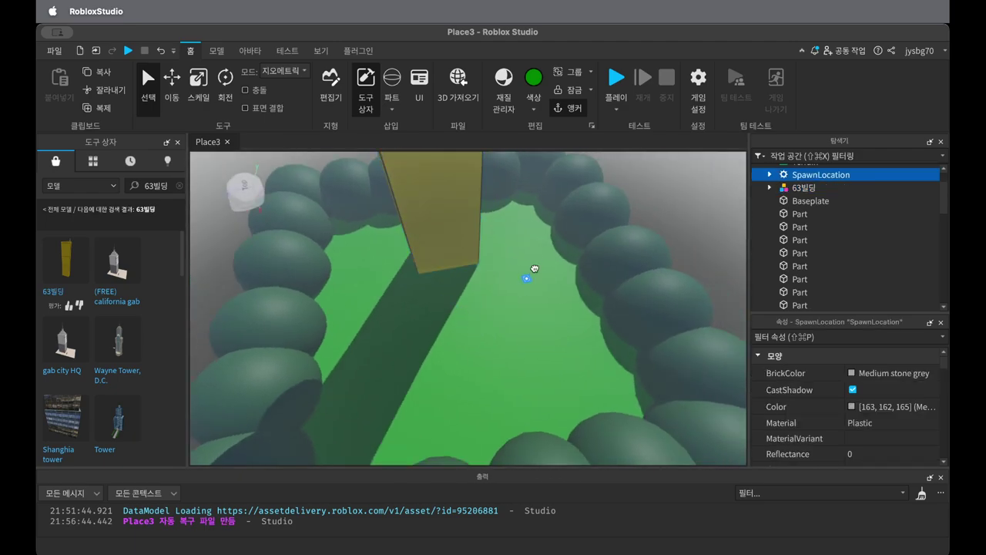
pyautogui.click(457, 332)
pyautogui.scroll(2, 456, 332)
pyautogui.moveTo(453, 355); pyautogui.dragTo(449, 334, button='middle')
pyautogui.moveTo(451, 366); pyautogui.dragTo(461, 380, button='right')
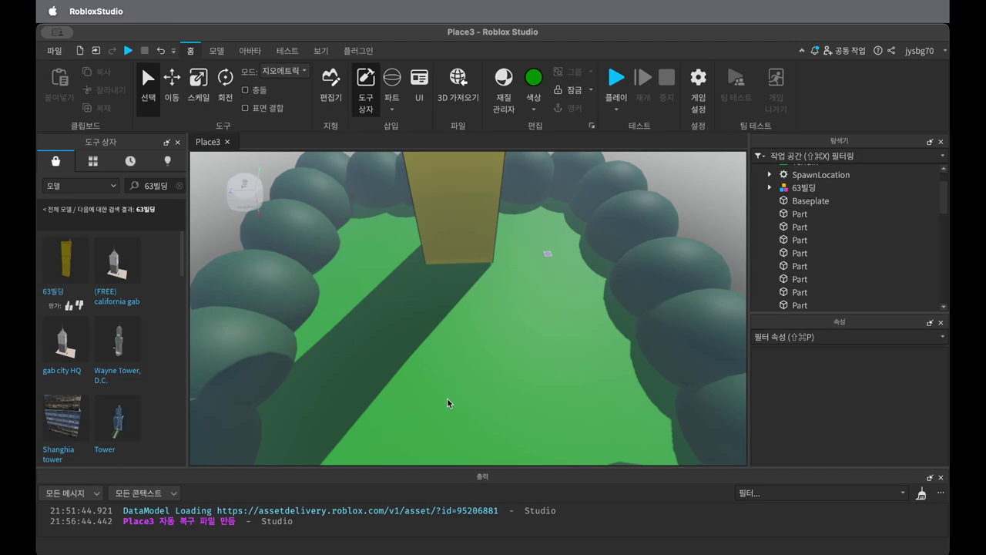
# - Search the model library for 편의점
pyautogui.click(173, 188)
pyautogui.write('ㅍㅕㄴ어ㅐ의점')
pyautogui.press('Return')
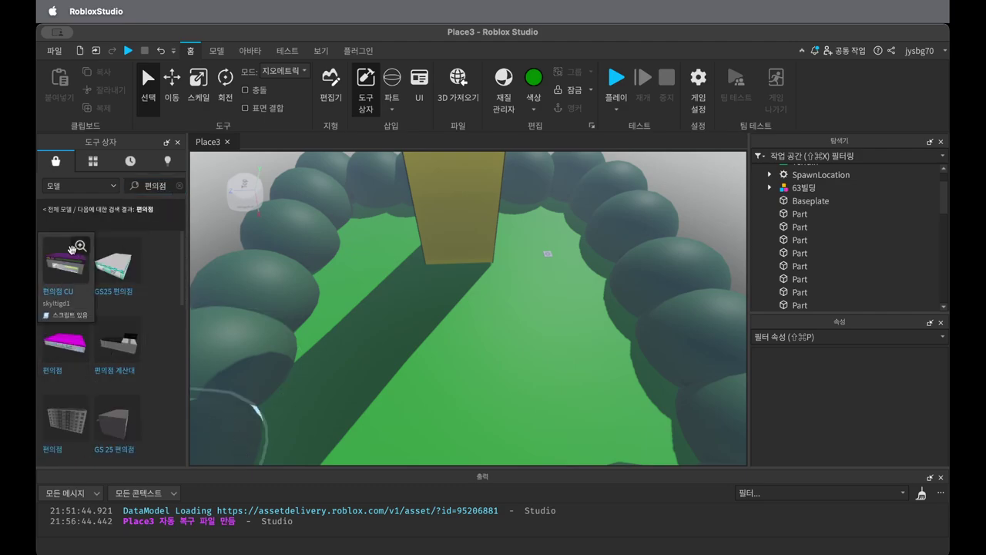
# - Insert the 편의점 CU model at the edge of the tower's shadow, accept the script notice and deselect it
pyautogui.moveTo(64, 292); pyautogui.dragTo(347, 422)
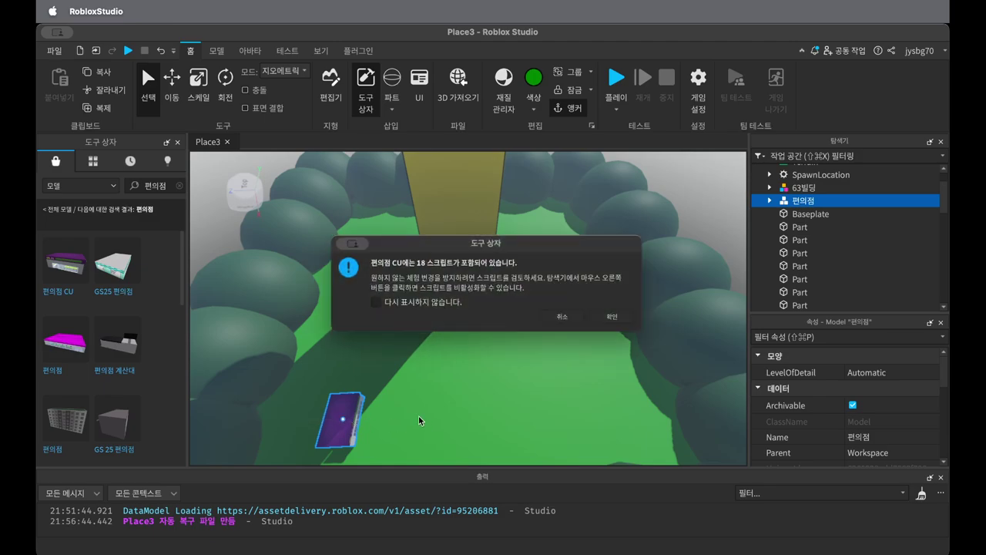
pyautogui.click(615, 314)
pyautogui.click(249, 264)
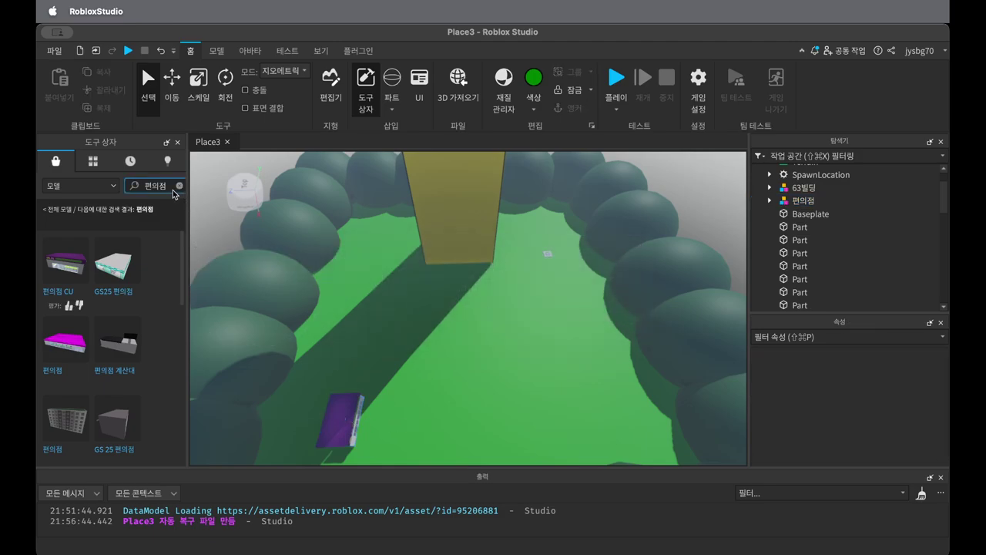
# - Search the model library for 빌딩 and look through the results for a suitable building
pyautogui.write('빌딩')
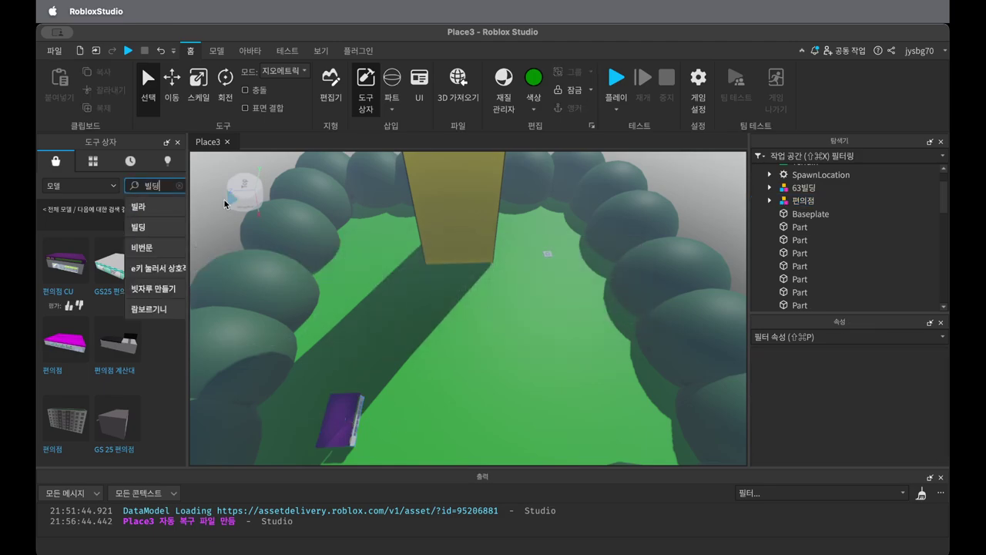
pyautogui.doubleClick(163, 186)
pyautogui.write('빌딩')
pyautogui.press('Return')
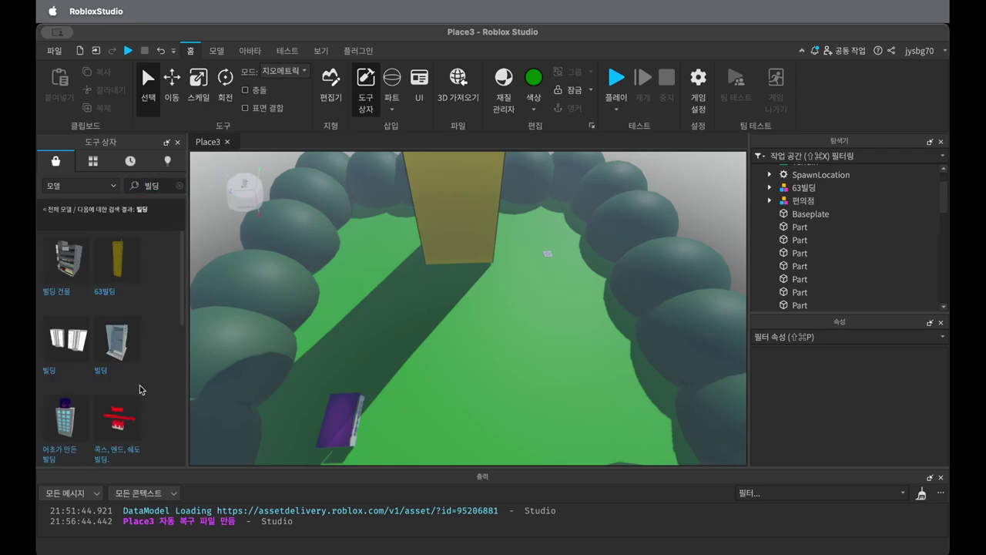
pyautogui.scroll(-5, 141, 383)
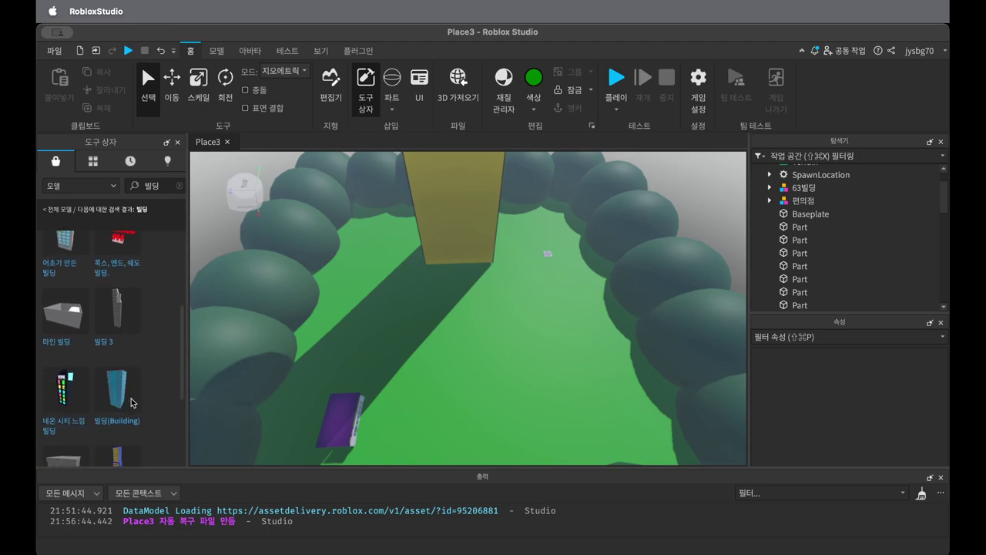
pyautogui.scroll(-3, 136, 402)
pyautogui.scroll(-3, 142, 401)
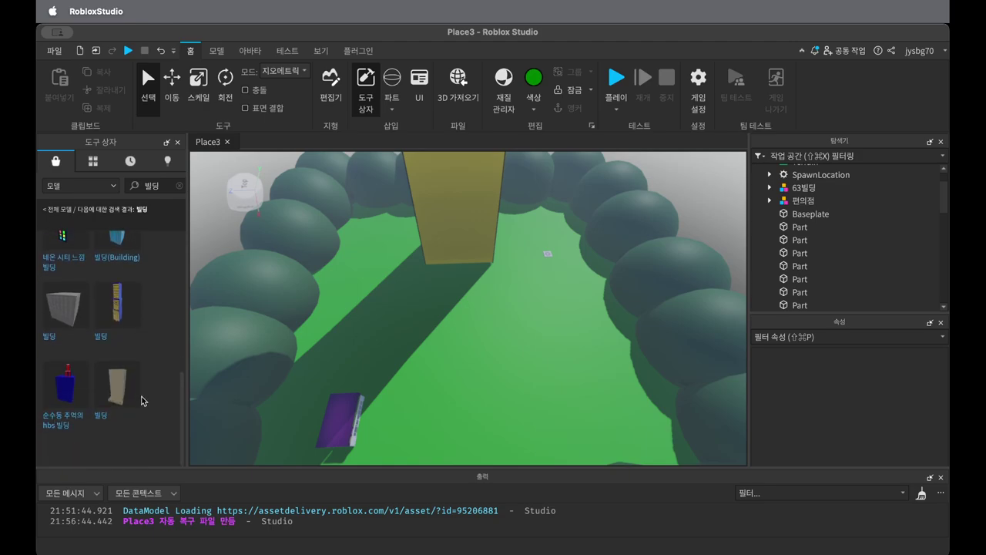
pyautogui.scroll(10, 142, 401)
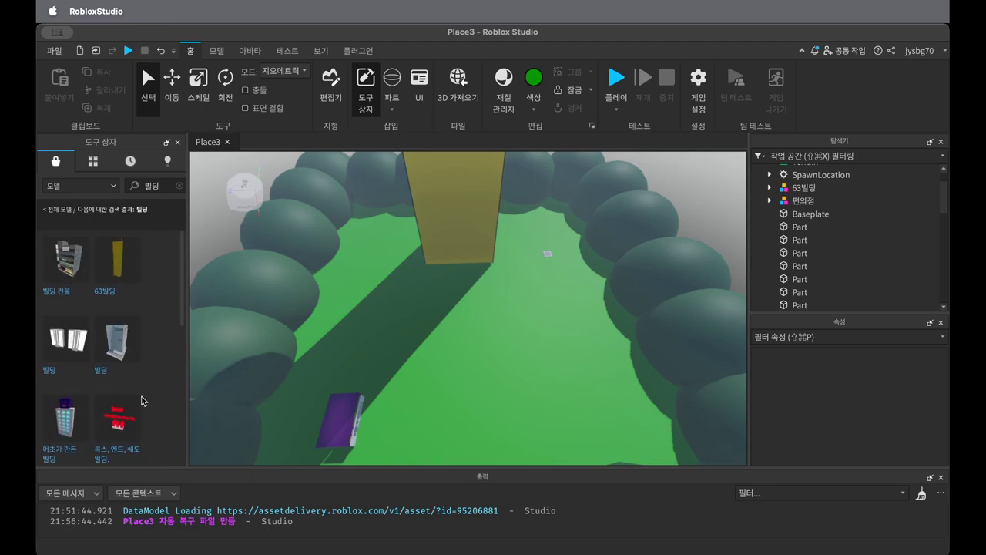
# - Insert the 빌딩 model with the pair of glowing white buildings onto the green Baseplate
pyautogui.moveTo(74, 353); pyautogui.dragTo(422, 411)
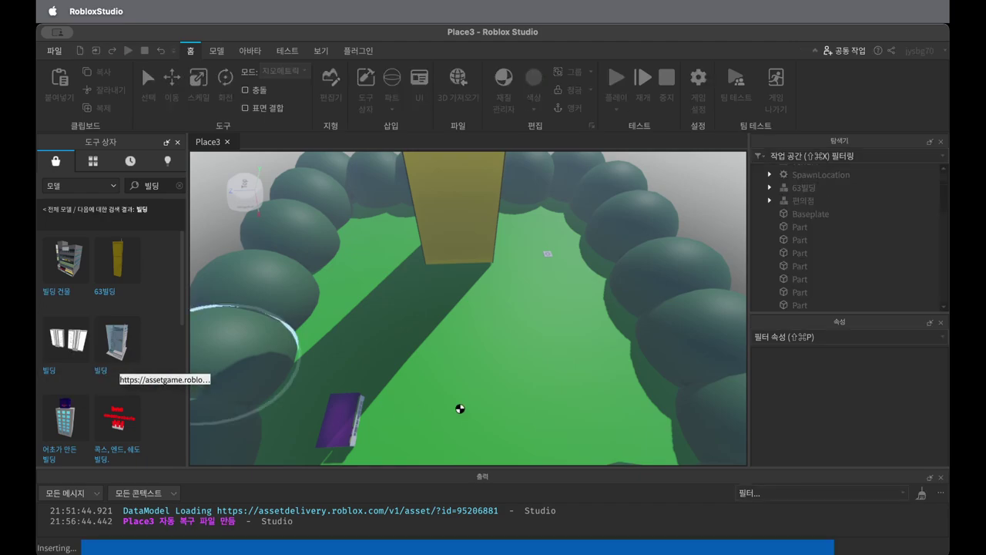
pyautogui.moveTo(577, 352); pyautogui.dragTo(528, 324)
pyautogui.scroll(-4, 589, 348)
pyautogui.moveTo(594, 347); pyautogui.dragTo(456, 337, button='right')
pyautogui.scroll(-4, 494, 385)
pyautogui.scroll(-4, 493, 395)
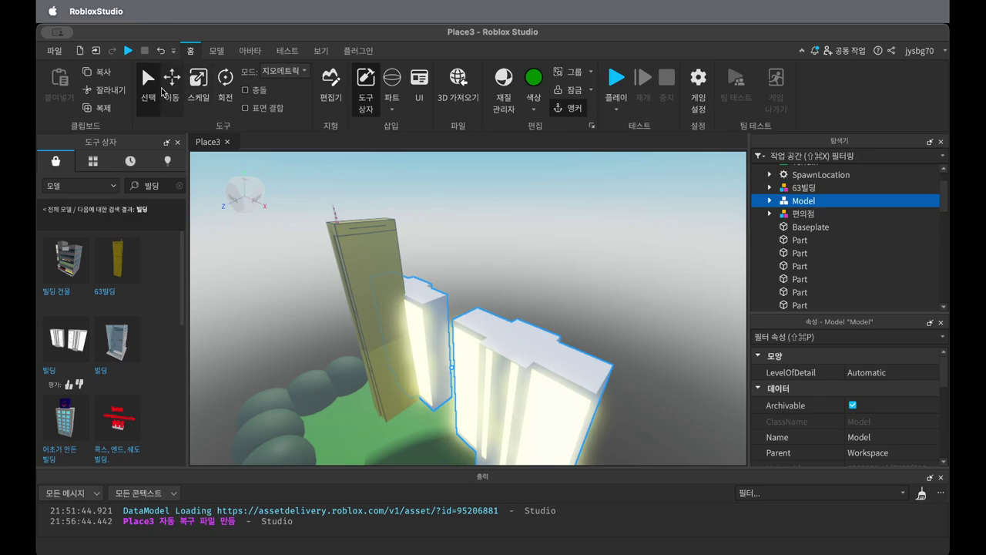
# - Scale down the white building pair to fit inside the sphere border and shift it toward the border
pyautogui.click(204, 84)
pyautogui.scroll(2, 498, 368)
pyautogui.moveTo(443, 284); pyautogui.dragTo(518, 445)
pyautogui.scroll(2, 435, 449)
pyautogui.scroll(4, 435, 449)
pyautogui.moveTo(512, 447); pyautogui.dragTo(505, 412, button='right')
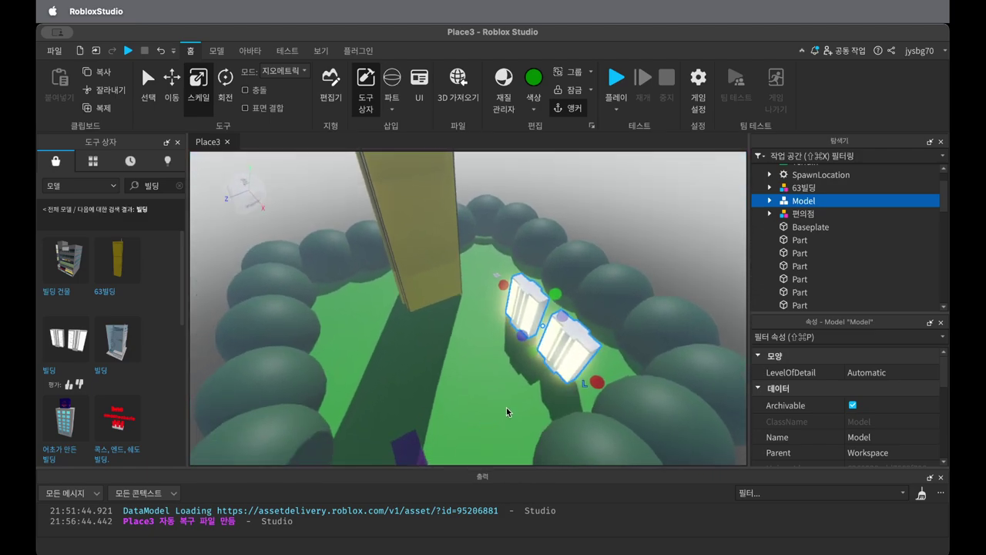
pyautogui.moveTo(569, 362); pyautogui.dragTo(585, 359)
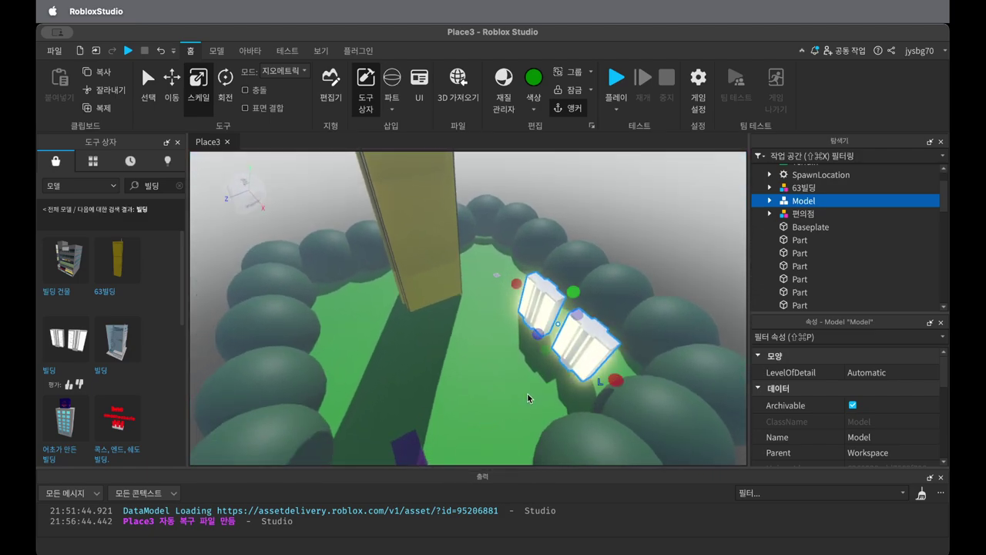
# - Reposition the convenience store near the tower's shadow, nudge the white building pair slightly inward and deselect it
pyautogui.moveTo(496, 416); pyautogui.dragTo(409, 378, button='middle')
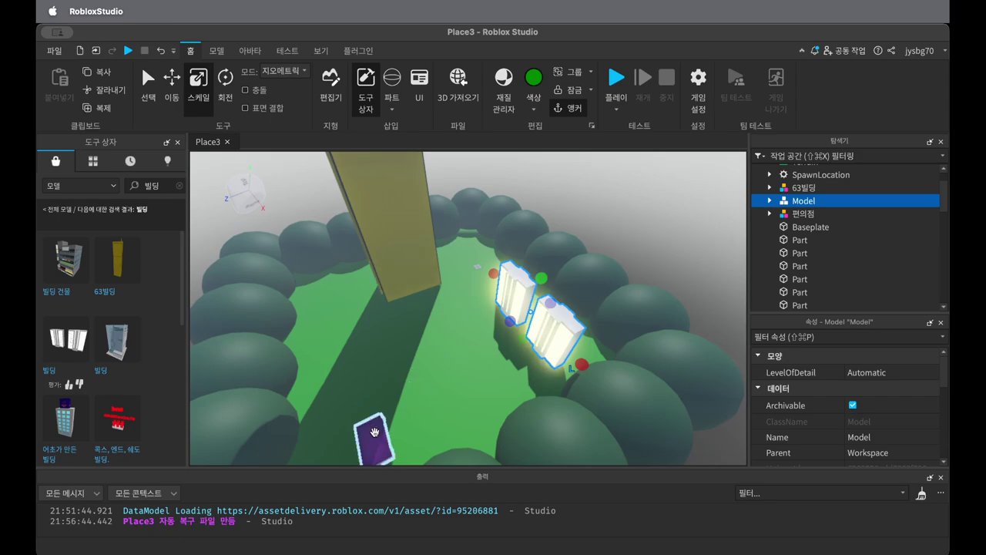
pyautogui.moveTo(378, 444); pyautogui.dragTo(360, 434)
pyautogui.click(532, 364)
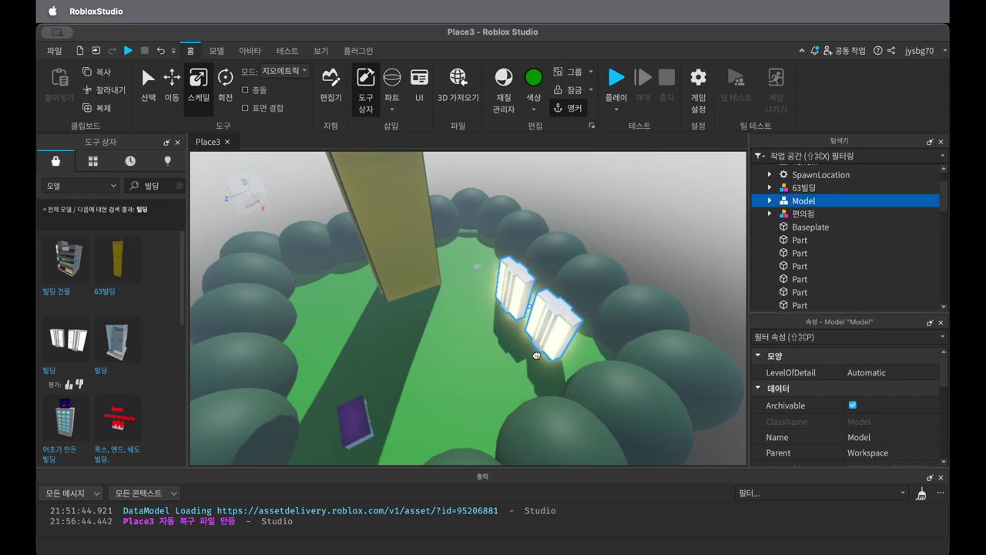
pyautogui.moveTo(531, 364); pyautogui.dragTo(528, 358)
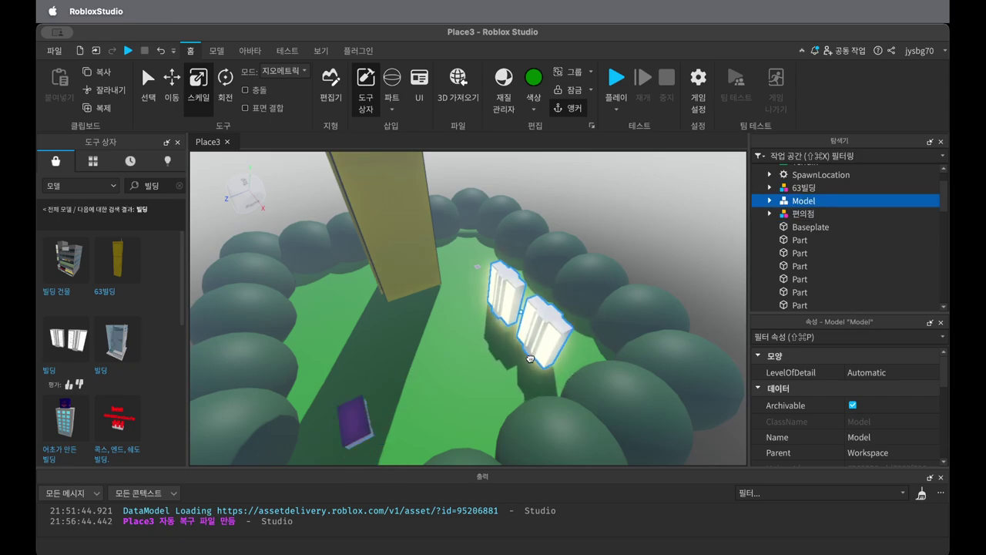
pyautogui.click(463, 383)
# - Close the Toolbox and insert a block part on the open ground in front of the 63빌딩
pyautogui.moveTo(463, 384); pyautogui.dragTo(460, 383, button='right')
pyautogui.scroll(3, 488, 343)
pyautogui.moveTo(519, 323); pyautogui.dragTo(464, 340, button='middle')
pyautogui.moveTo(463, 340); pyautogui.dragTo(446, 325, button='right')
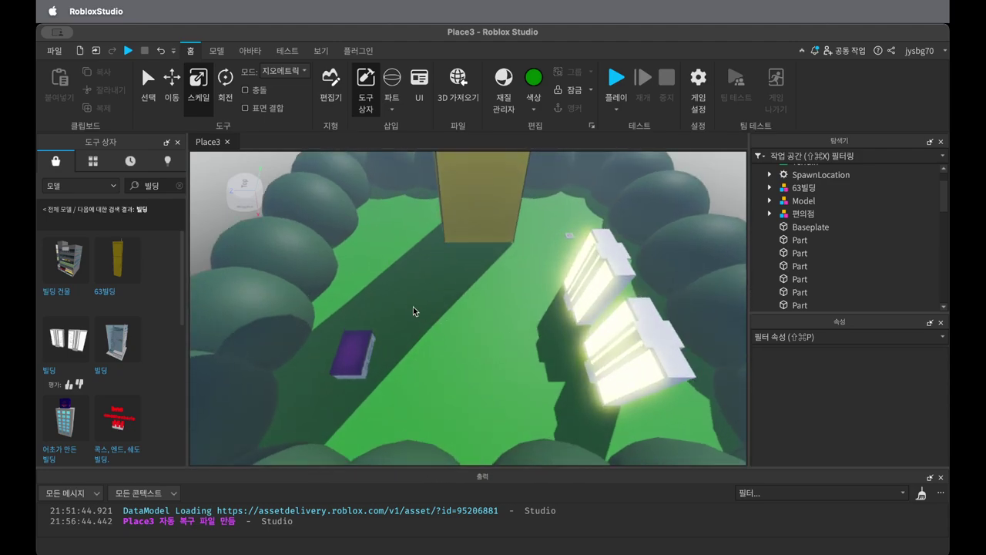
pyautogui.click(177, 142)
pyautogui.scroll(5, 450, 237)
pyautogui.click(393, 105)
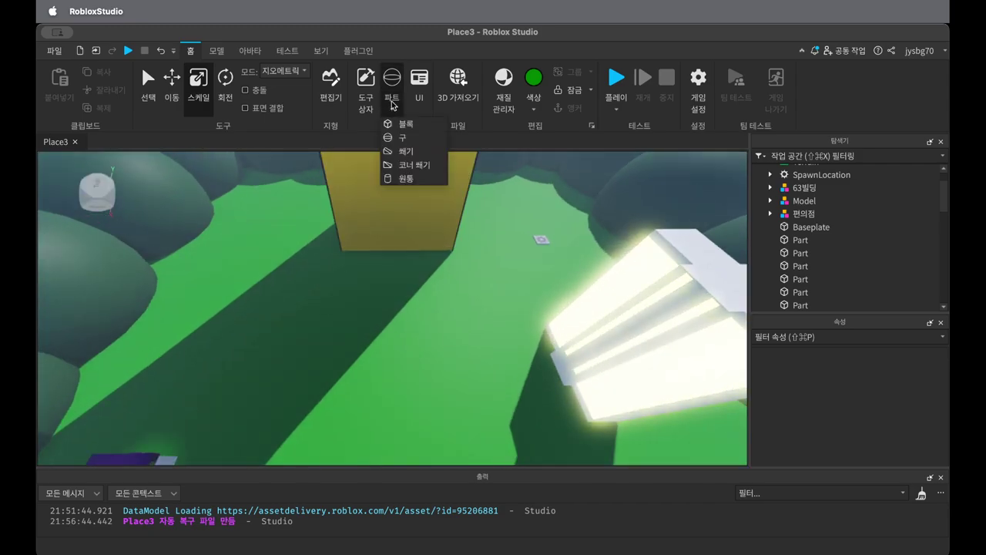
pyautogui.click(403, 125)
pyautogui.scroll(10, 402, 312)
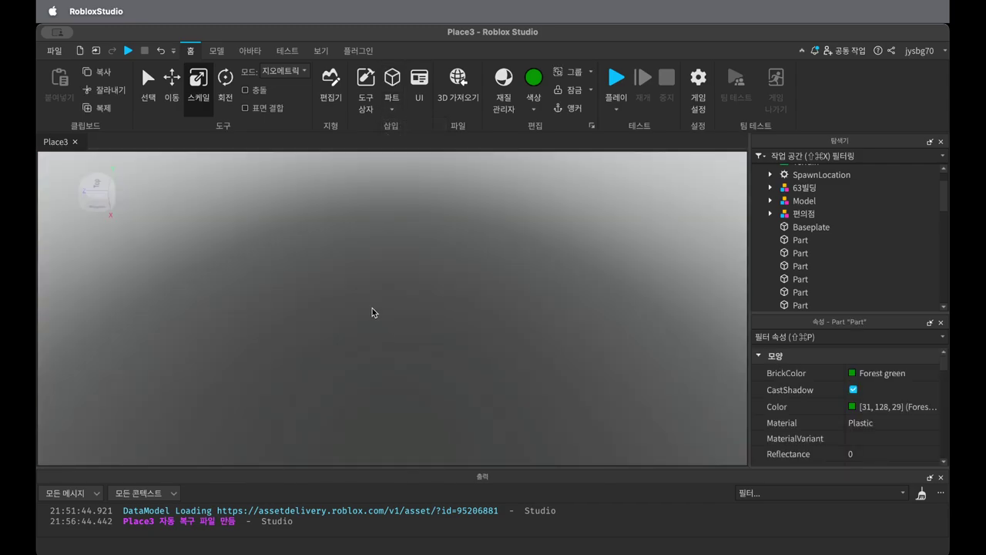
pyautogui.scroll(-3, 347, 287)
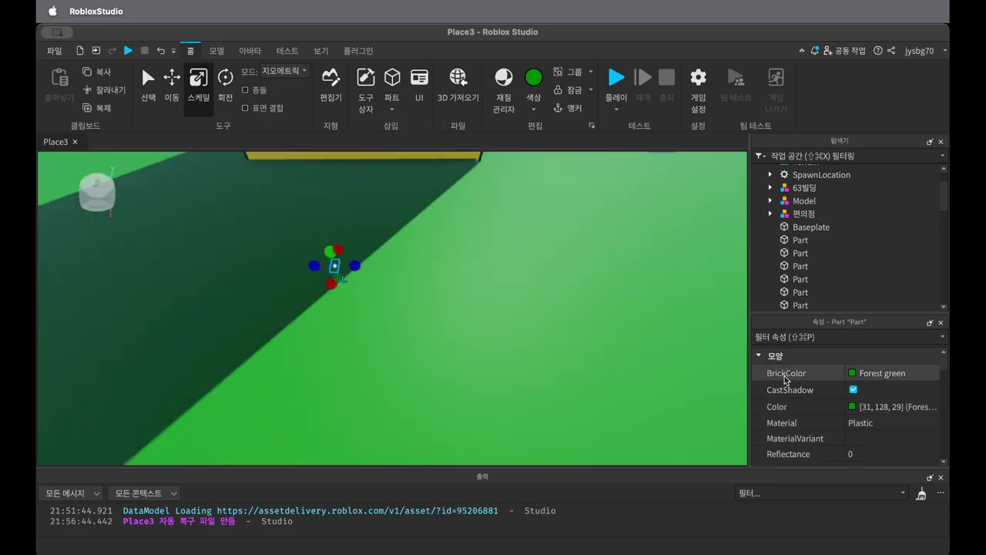
# - Color the new block part Cool yellow and change it to Daisy orange
pyautogui.scroll(1, 337, 288)
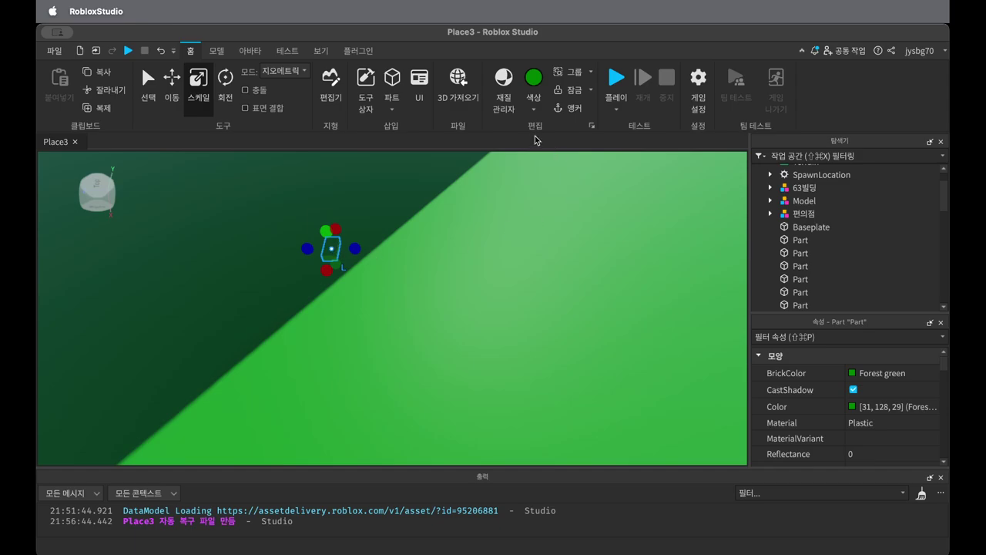
pyautogui.click(533, 109)
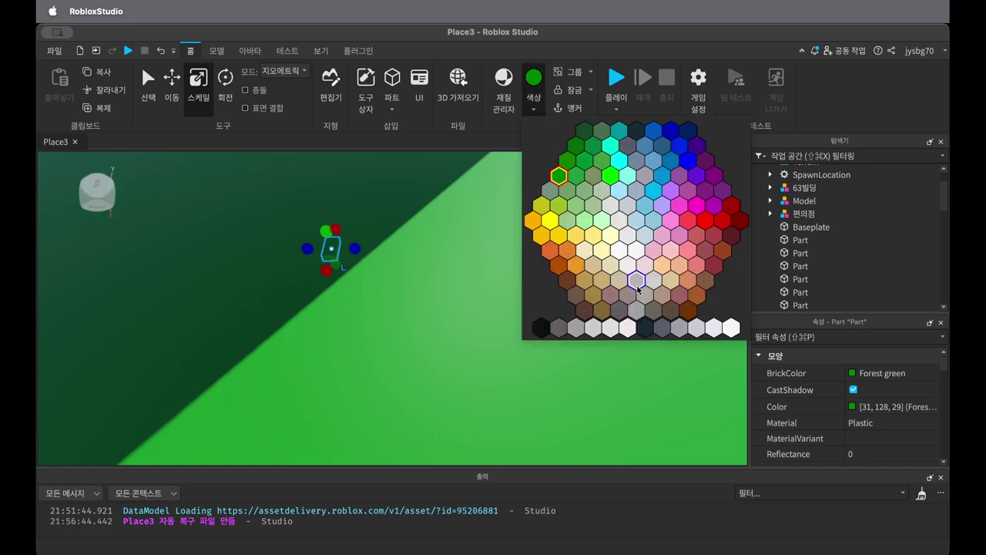
pyautogui.click(600, 250)
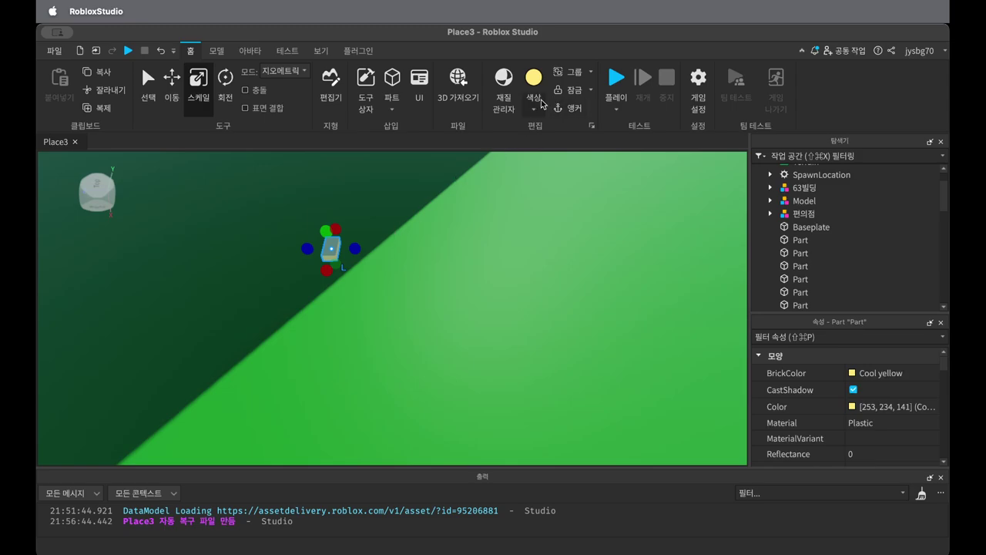
pyautogui.click(543, 103)
pyautogui.click(576, 236)
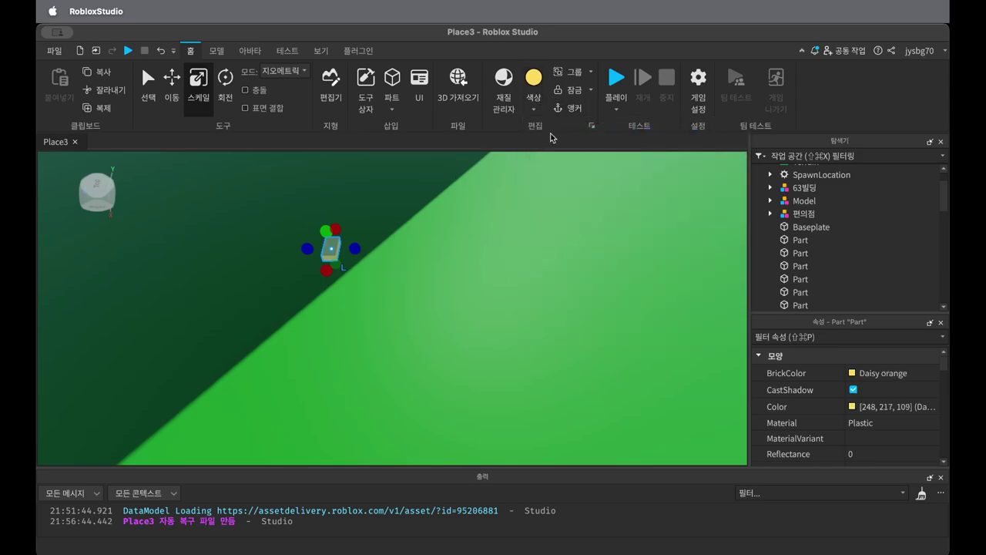
# - Color the selected block part in front of the 63빌딩 Br. yellowish orange
pyautogui.click(534, 107)
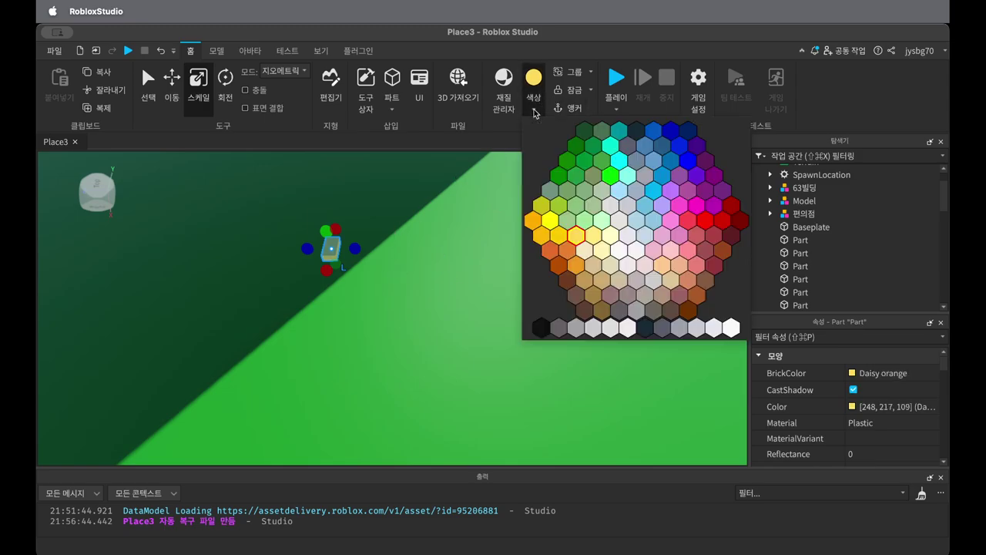
pyautogui.click(578, 265)
pyautogui.scroll(-3, 440, 282)
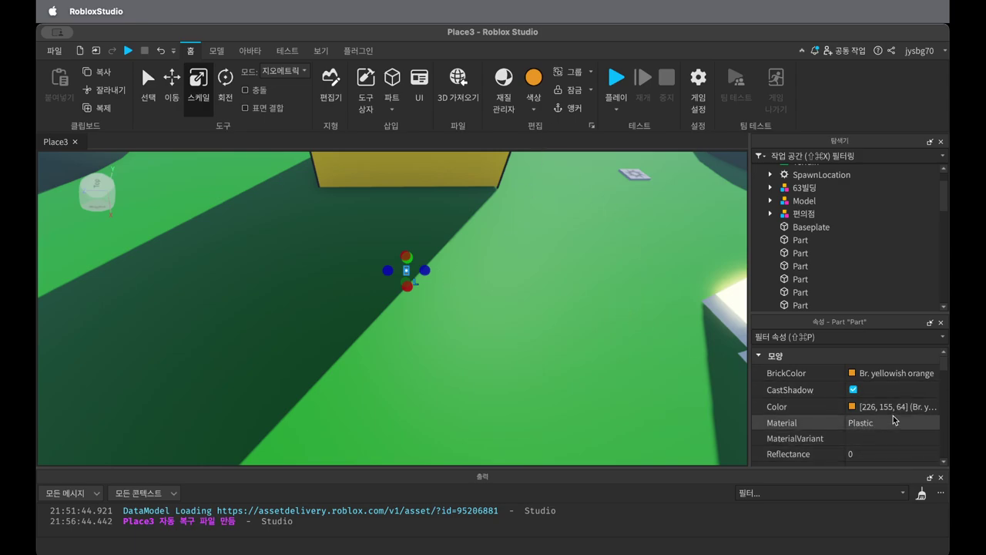
pyautogui.scroll(-3, 869, 418)
pyautogui.scroll(3, 855, 405)
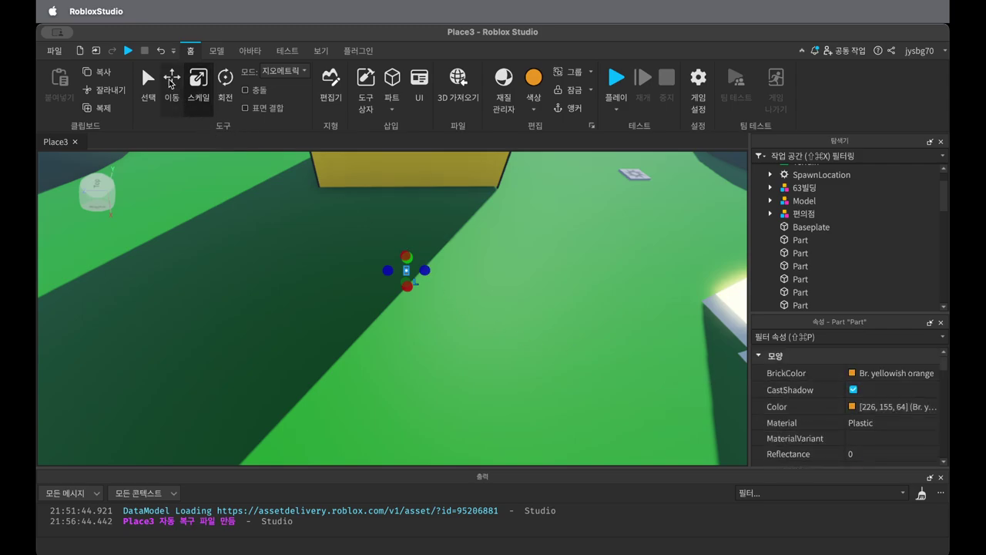
# - Widen the orange block, place it against the 63빌딩's base and stretch it into a path about 241.8 long and 29.9 wide
pyautogui.moveTo(425, 271); pyautogui.dragTo(469, 421)
pyautogui.moveTo(458, 329)
pyautogui.mouseDown()
pyautogui.moveTo(406, 205)
pyautogui.moveTo(413, 198)
pyautogui.mouseUp()
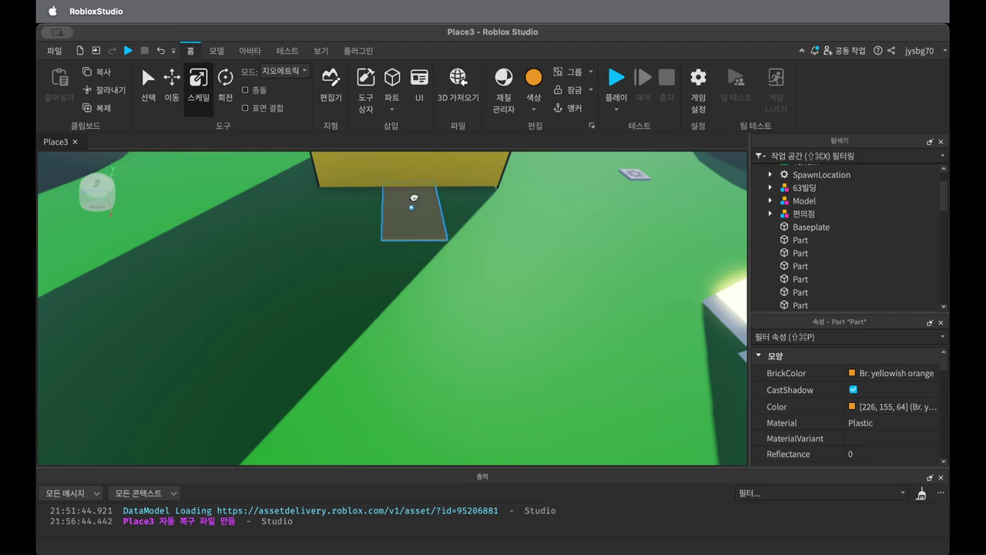
pyautogui.moveTo(413, 257); pyautogui.dragTo(429, 412)
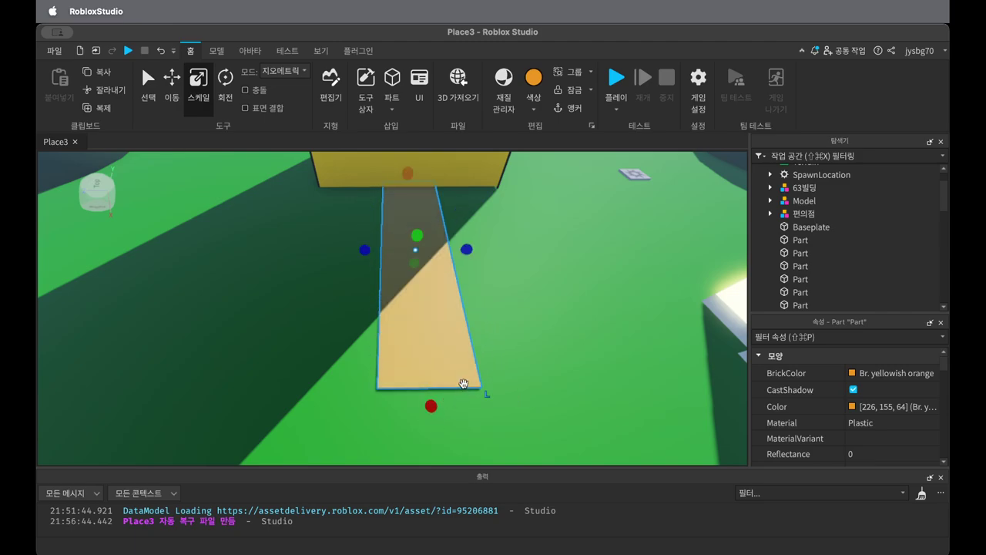
pyautogui.scroll(-3, 463, 386)
pyautogui.moveTo(575, 405); pyautogui.dragTo(465, 403, button='right')
pyautogui.moveTo(443, 261); pyautogui.dragTo(498, 427)
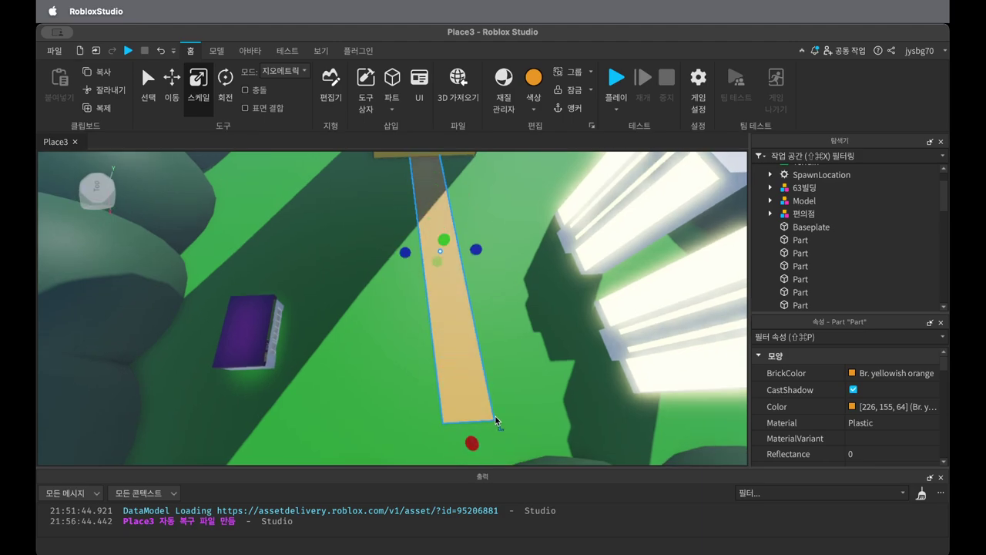
# - Thin the orange path part by setting its Size to 241.8, 0.1, 29.9
pyautogui.moveTo(504, 333); pyautogui.dragTo(465, 328, button='middle')
pyautogui.scroll(2, 461, 344)
pyautogui.scroll(-3, 878, 414)
pyautogui.scroll(-5, 880, 410)
pyautogui.click(875, 431)
pyautogui.click(876, 433)
pyautogui.moveTo(515, 348); pyautogui.dragTo(601, 390, button='right')
pyautogui.scroll(5, 883, 437)
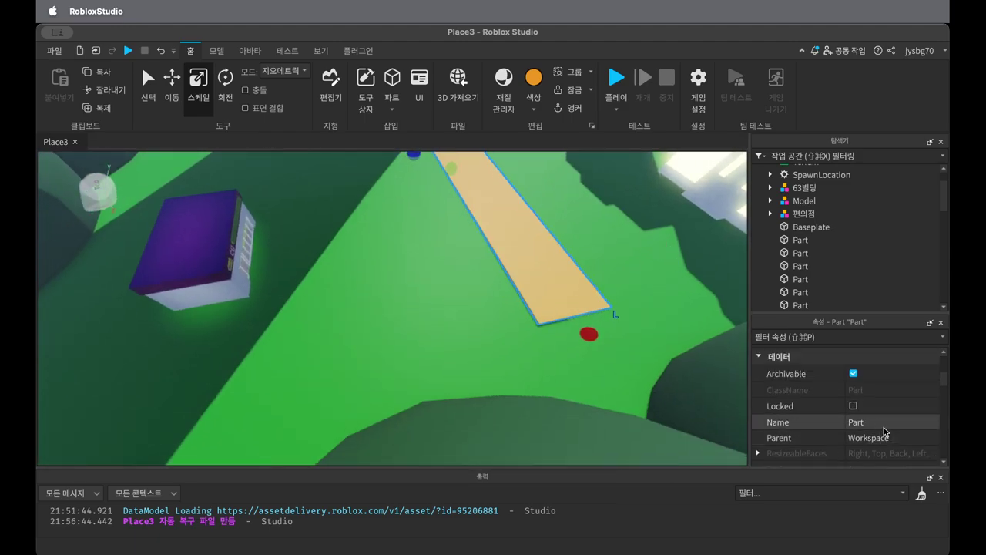
pyautogui.scroll(-3, 886, 432)
pyautogui.scroll(4, 886, 430)
pyautogui.scroll(-6, 888, 430)
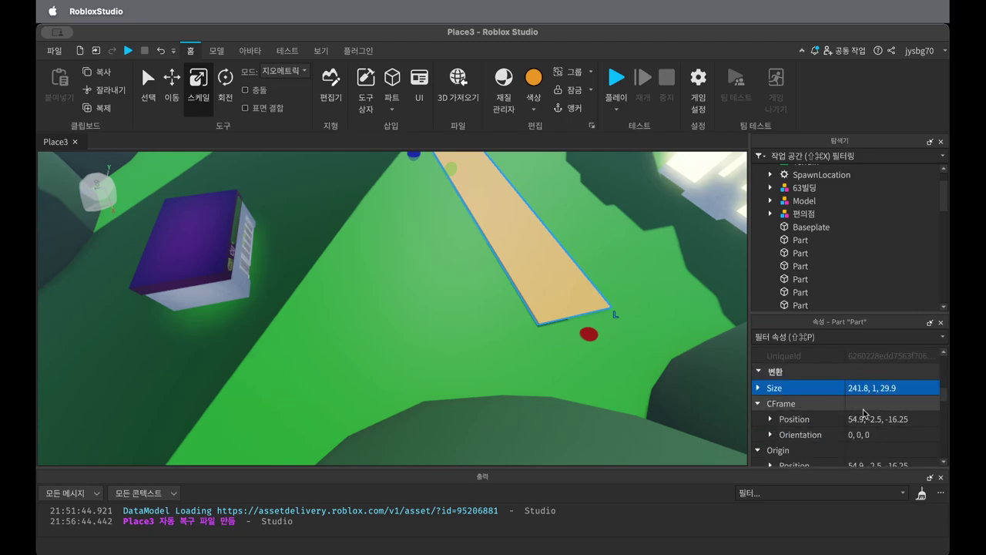
pyautogui.scroll(10, 536, 304)
pyautogui.scroll(5, 431, 323)
pyautogui.moveTo(480, 310); pyautogui.dragTo(480, 310, button='right')
pyautogui.moveTo(494, 318); pyautogui.dragTo(460, 343, button='middle')
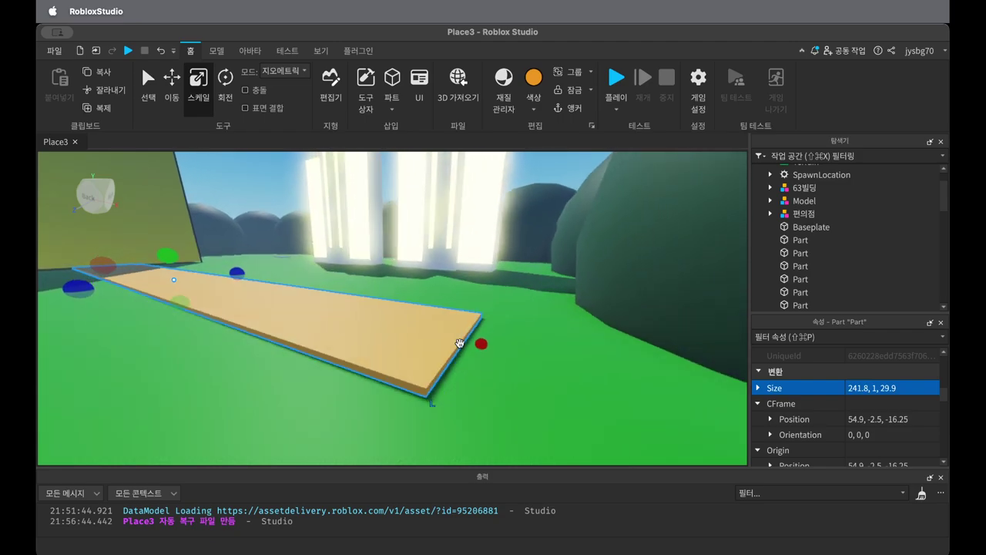
pyautogui.moveTo(492, 399); pyautogui.dragTo(502, 391, button='middle')
pyautogui.click(876, 390)
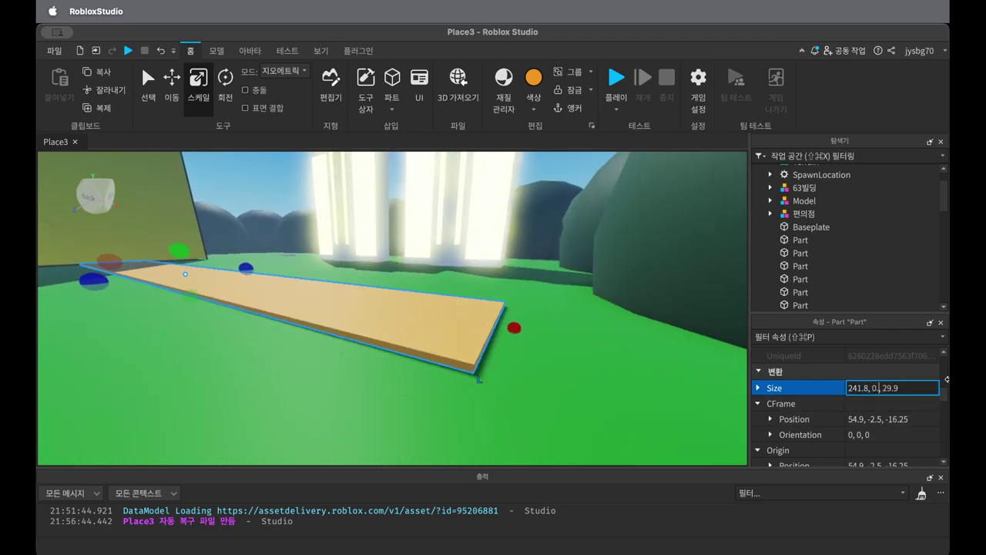
pyautogui.press('Return')
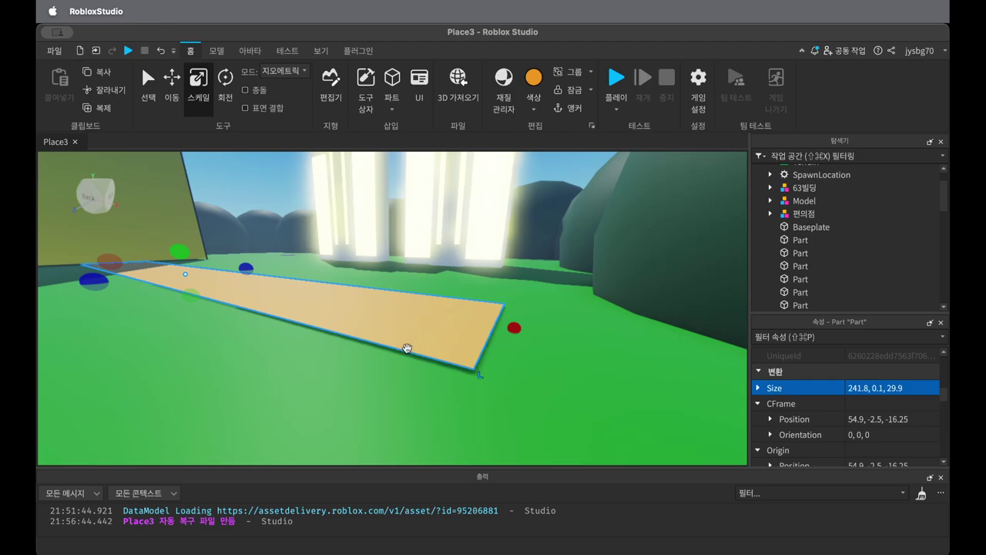
# - Enable collisions and lower the thin path part onto the ground, at a height of about -2.951
pyautogui.moveTo(276, 406); pyautogui.dragTo(372, 390, button='middle')
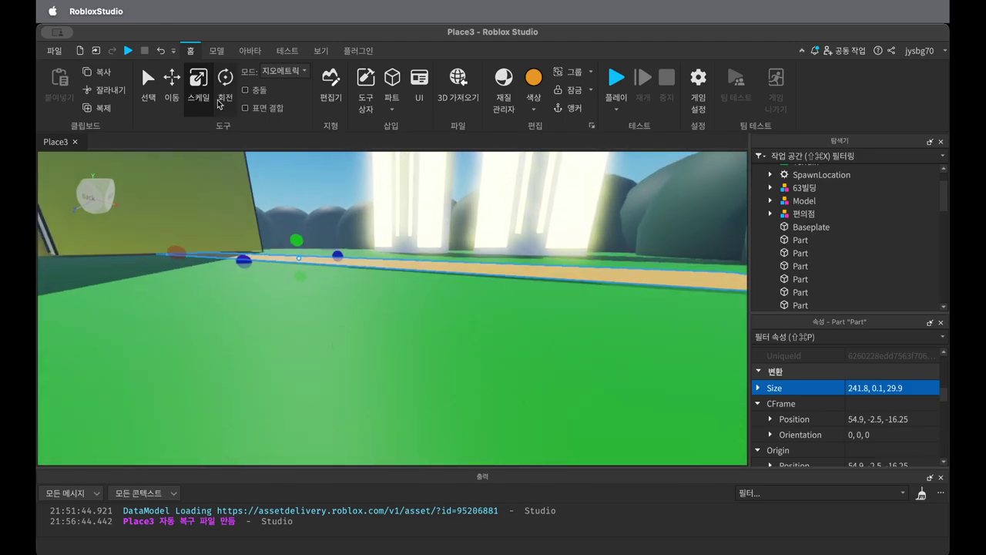
pyautogui.click(245, 90)
pyautogui.press('super+2')
pyautogui.moveTo(305, 322); pyautogui.dragTo(359, 346)
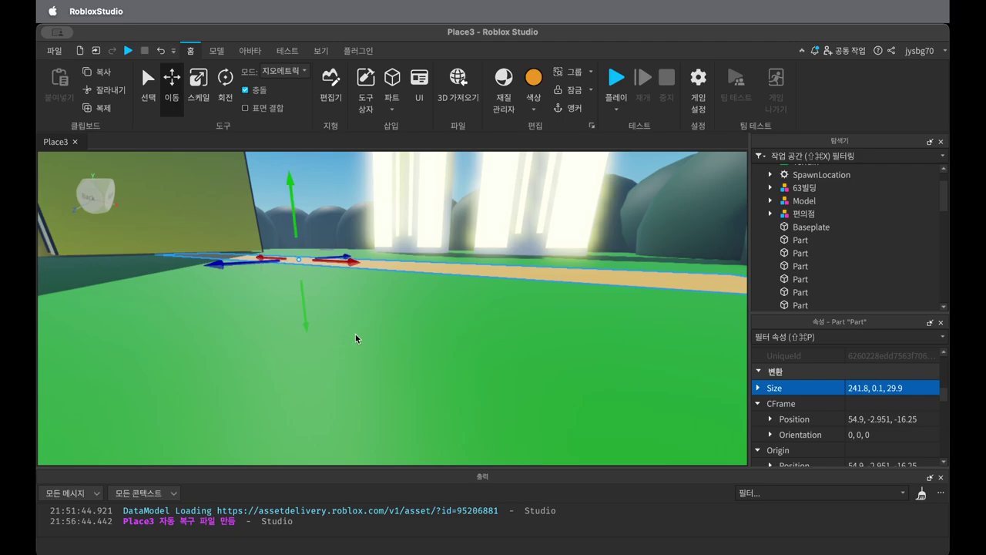
pyautogui.press('super+1')
# - Duplicate the path strip and place the copy parallel beside it on the convenience store side, at about X 64, Z 22
pyautogui.scroll(-5, 524, 388)
pyautogui.moveTo(523, 387); pyautogui.dragTo(473, 348, button='right')
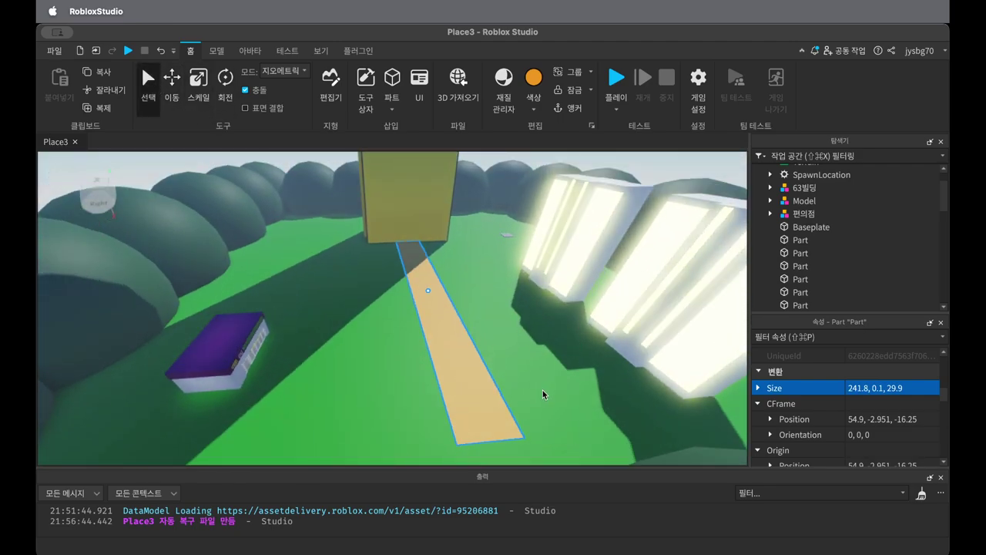
pyautogui.moveTo(542, 393); pyautogui.dragTo(543, 395, button='right')
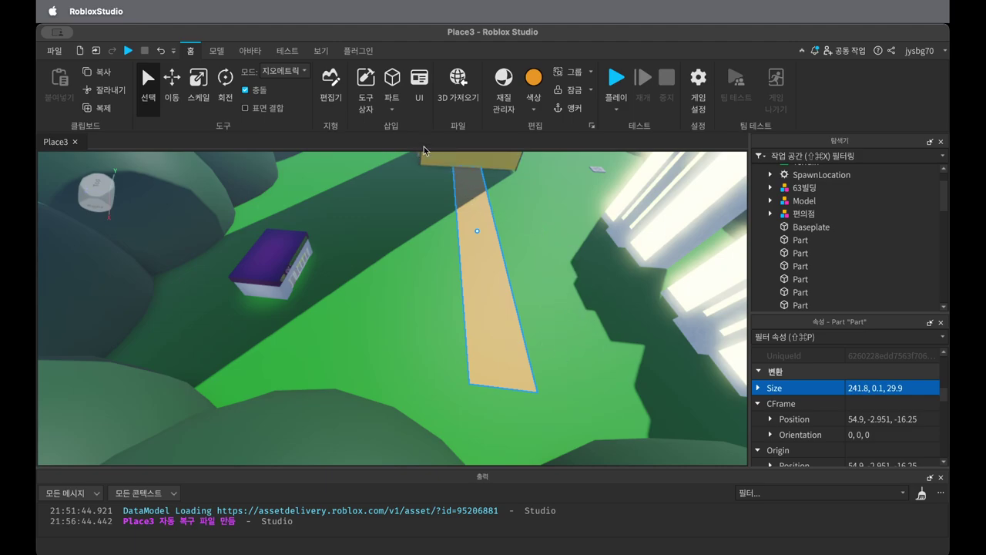
pyautogui.rightClick(496, 280)
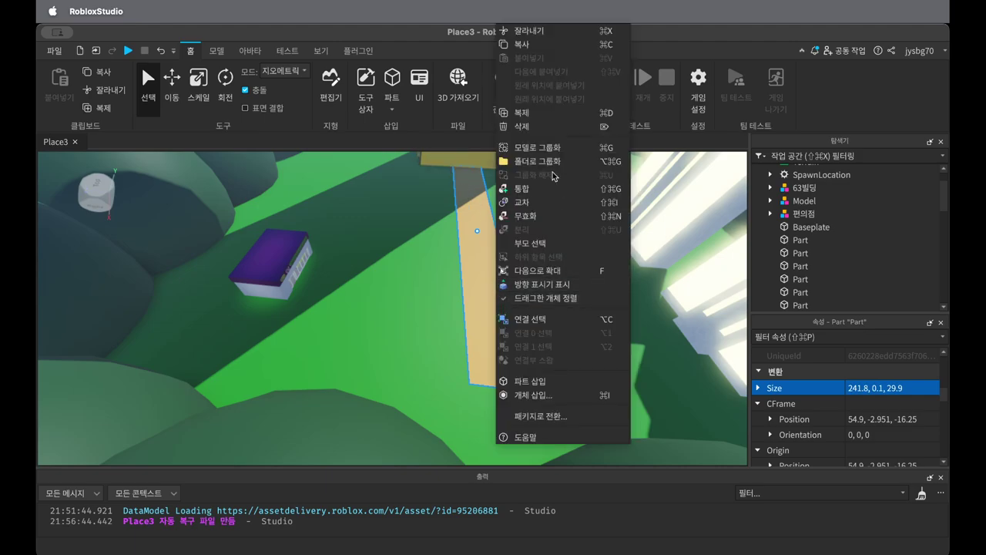
pyautogui.click(521, 114)
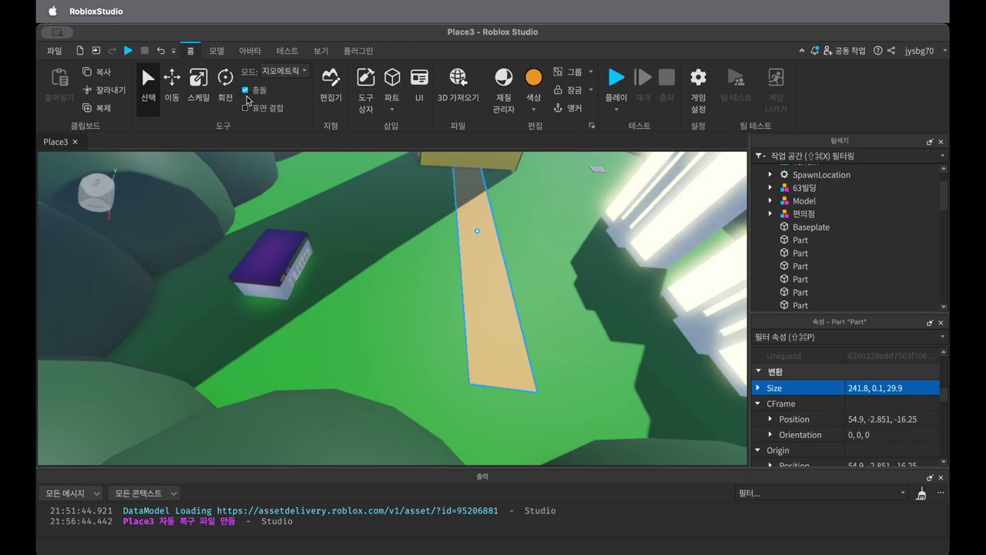
pyautogui.moveTo(495, 294); pyautogui.dragTo(427, 294)
# - Examine the two parallel path strips up close and from near ground level beside the convenience store
pyautogui.scroll(5, 338, 295)
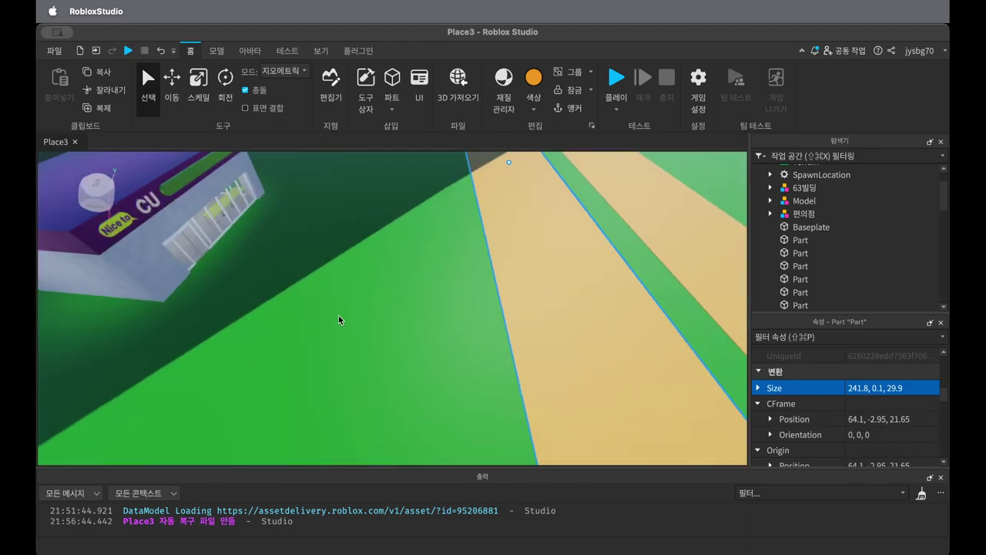
pyautogui.moveTo(339, 320); pyautogui.dragTo(276, 319, button='right')
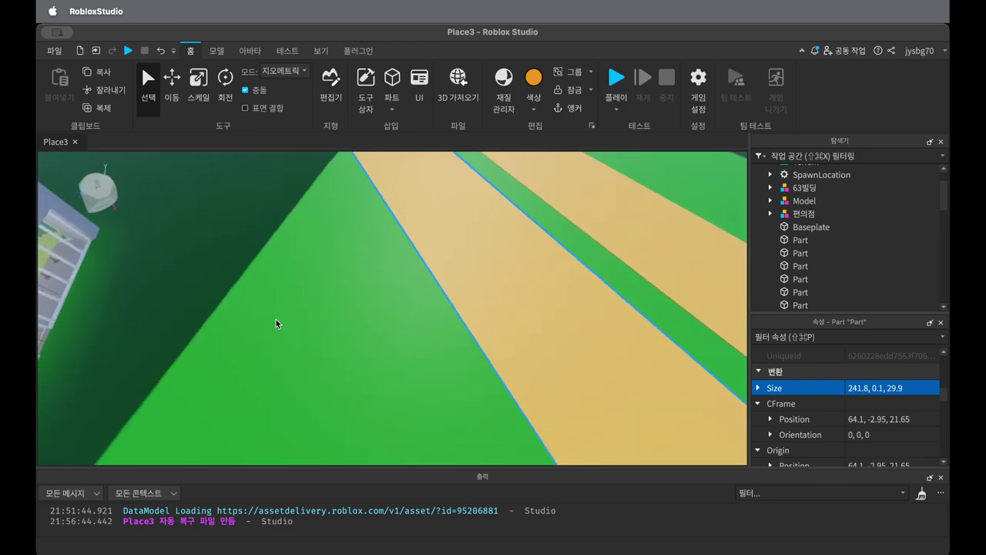
pyautogui.scroll(5, 277, 320)
pyautogui.scroll(-5, 385, 304)
pyautogui.moveTo(457, 303); pyautogui.dragTo(480, 316, button='right')
pyautogui.scroll(-5, 479, 316)
pyautogui.scroll(5, 537, 294)
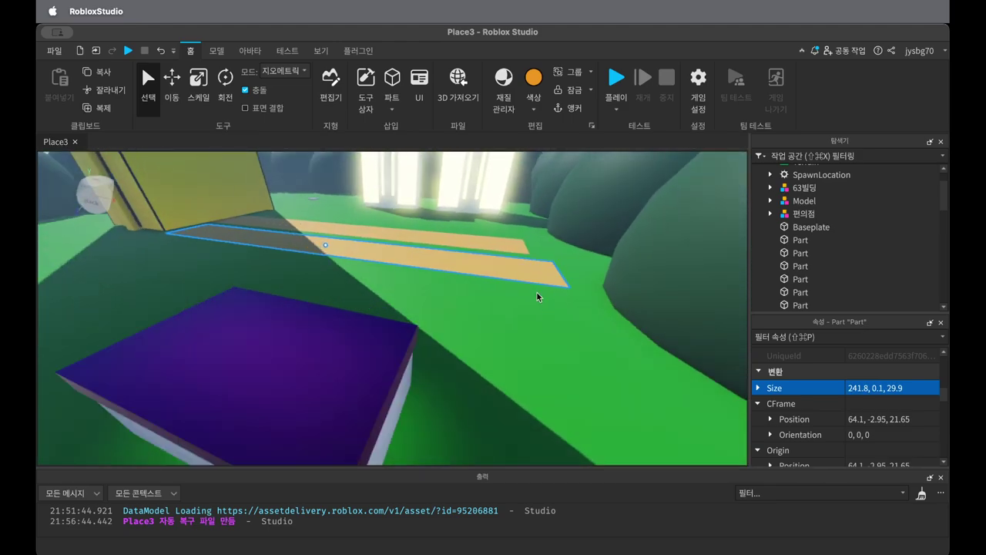
pyautogui.scroll(5, 464, 296)
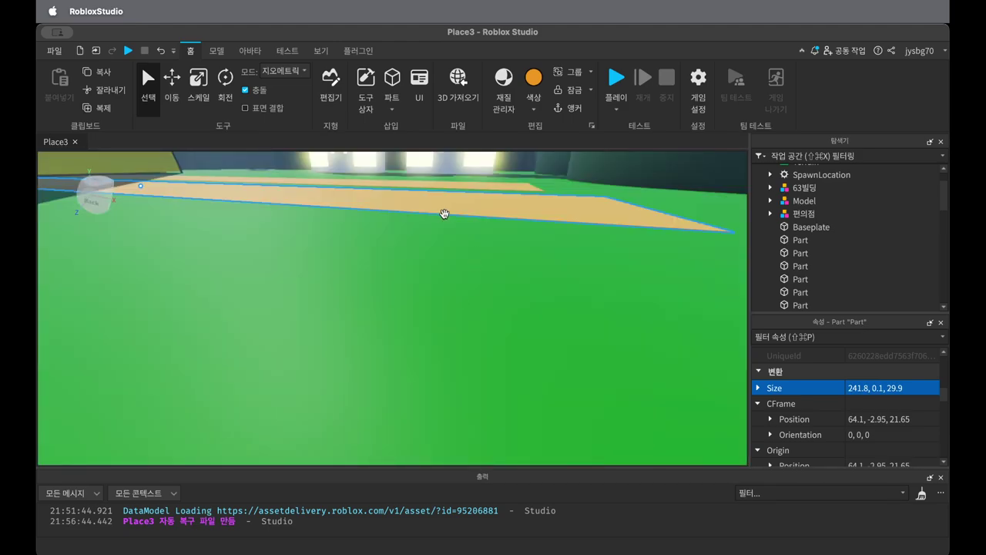
pyautogui.moveTo(445, 214); pyautogui.dragTo(454, 274, button='right')
pyautogui.scroll(-5, 453, 274)
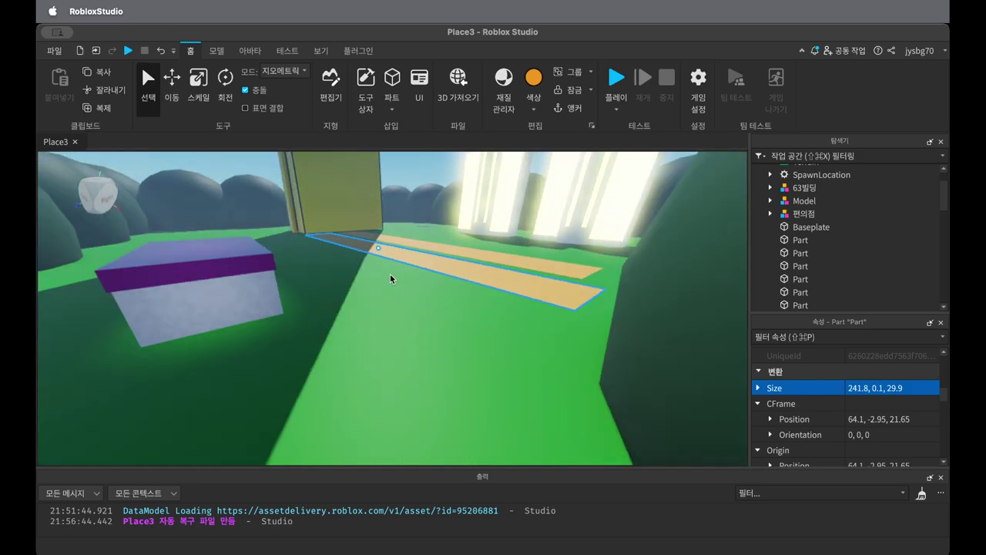
# - Turn off collisions and rotate the copied strip 90 degrees to lie across the main path, undoing the extra tilt
pyautogui.click(175, 98)
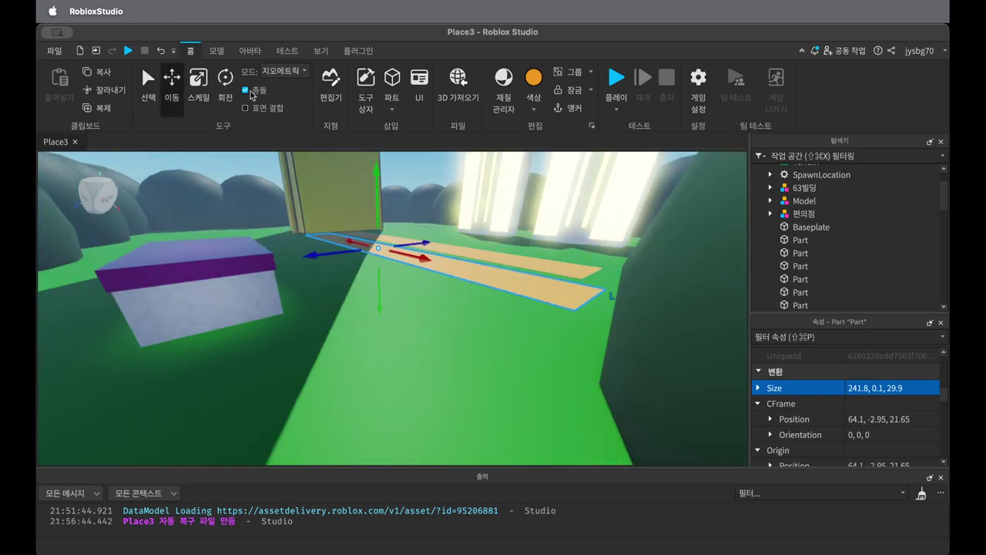
pyautogui.moveTo(413, 331); pyautogui.dragTo(487, 370, button='right')
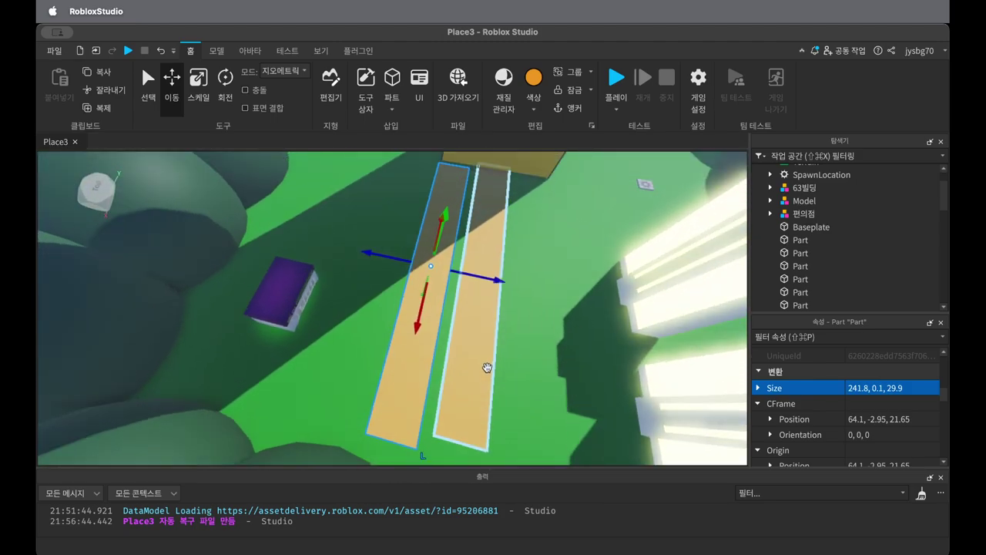
pyautogui.click(225, 84)
pyautogui.moveTo(394, 295); pyautogui.dragTo(474, 309)
pyautogui.moveTo(431, 271); pyautogui.dragTo(299, 380)
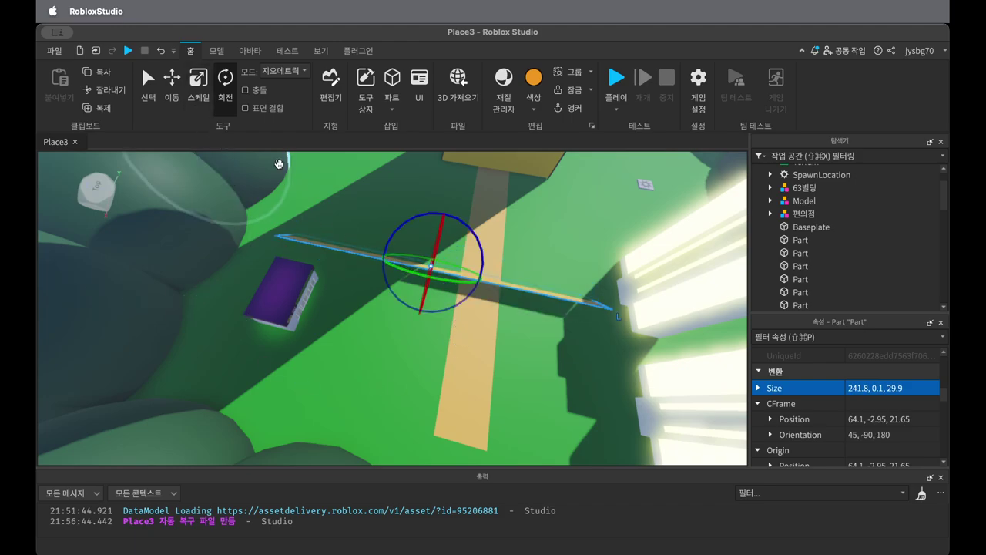
pyautogui.press('super+z')
# - Move the crosswise strip to the convenience store's front, shorten its far end to finish on the main path and deselect it
pyautogui.click(172, 86)
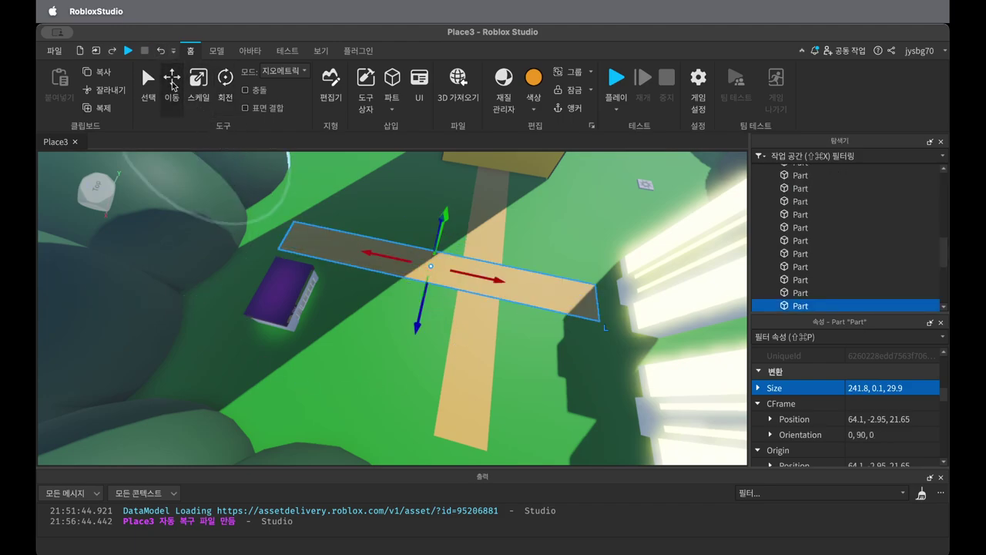
pyautogui.moveTo(436, 269); pyautogui.dragTo(475, 347)
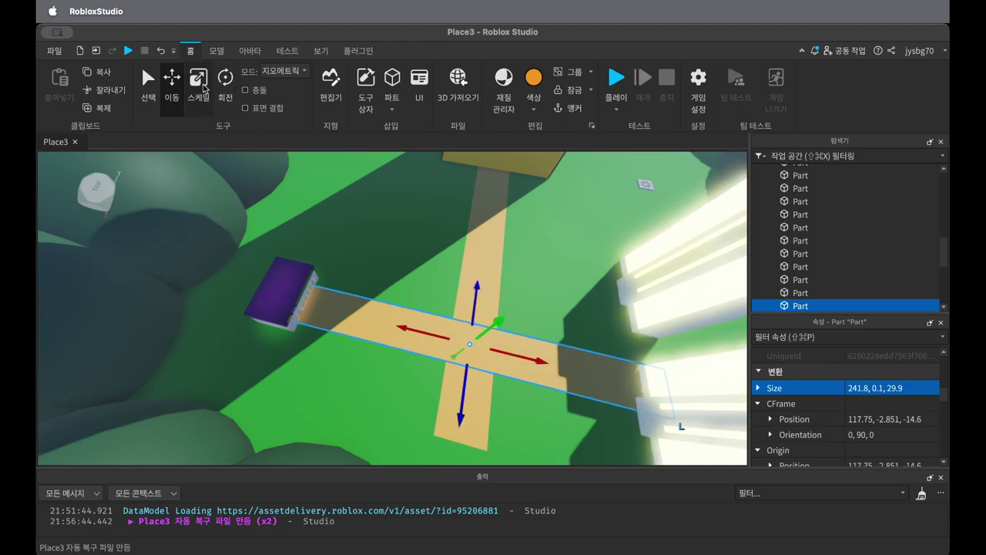
pyautogui.press('super+3')
pyautogui.moveTo(697, 399); pyautogui.dragTo(501, 361)
pyautogui.click(541, 371)
# - Inspect the junction of the convenience store path and the main path, selecting each strip to check how they overlap
pyautogui.scroll(5, 586, 360)
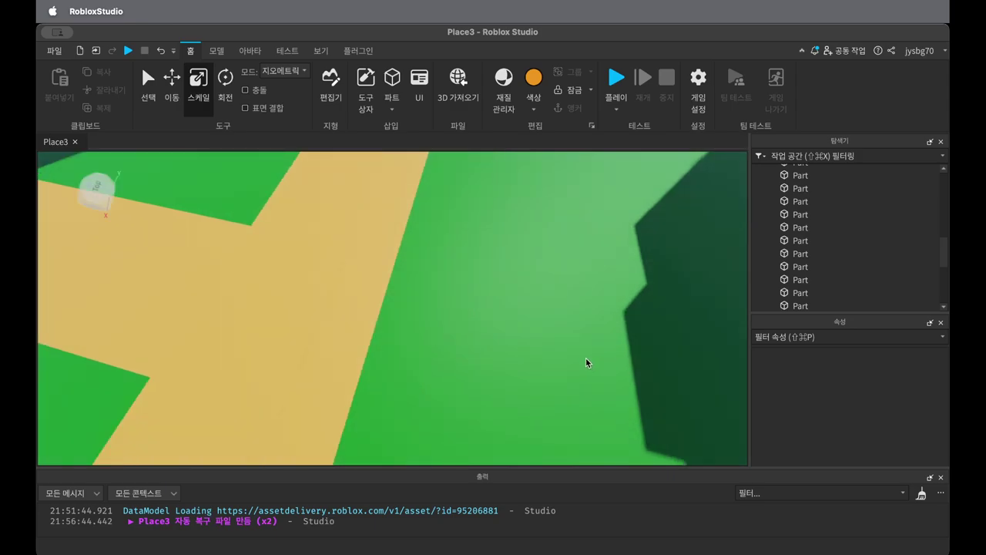
pyautogui.moveTo(474, 324); pyautogui.dragTo(454, 331, button='right')
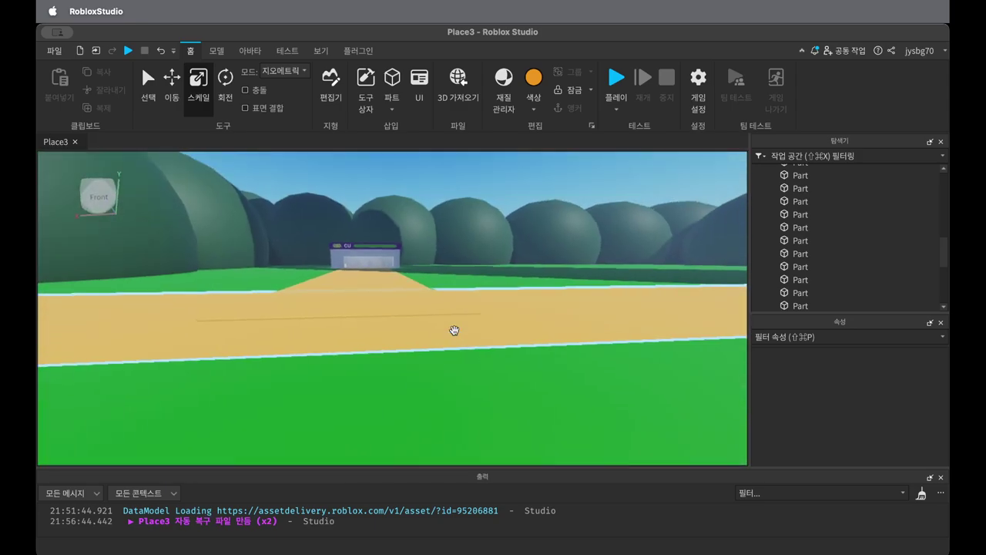
pyautogui.scroll(-3, 443, 356)
pyautogui.scroll(3, 501, 420)
pyautogui.moveTo(501, 420); pyautogui.dragTo(592, 453, button='middle')
pyautogui.click(564, 430)
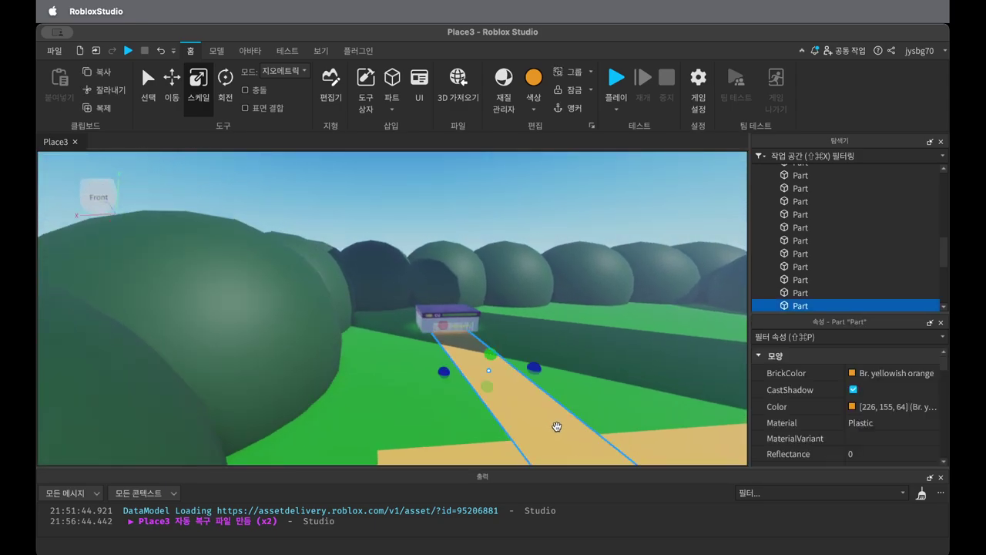
pyautogui.scroll(-3, 876, 428)
pyautogui.scroll(-3, 888, 421)
pyautogui.moveTo(550, 427); pyautogui.dragTo(519, 341, button='right')
pyautogui.click(452, 412)
pyautogui.scroll(-2, 452, 393)
pyautogui.click(427, 294)
pyautogui.scroll(1, 548, 333)
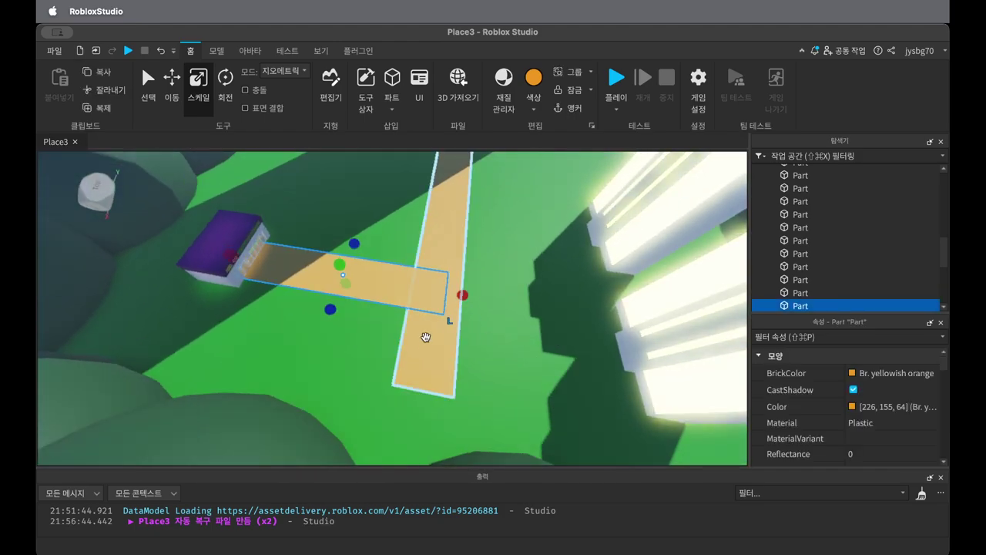
pyautogui.click(427, 341)
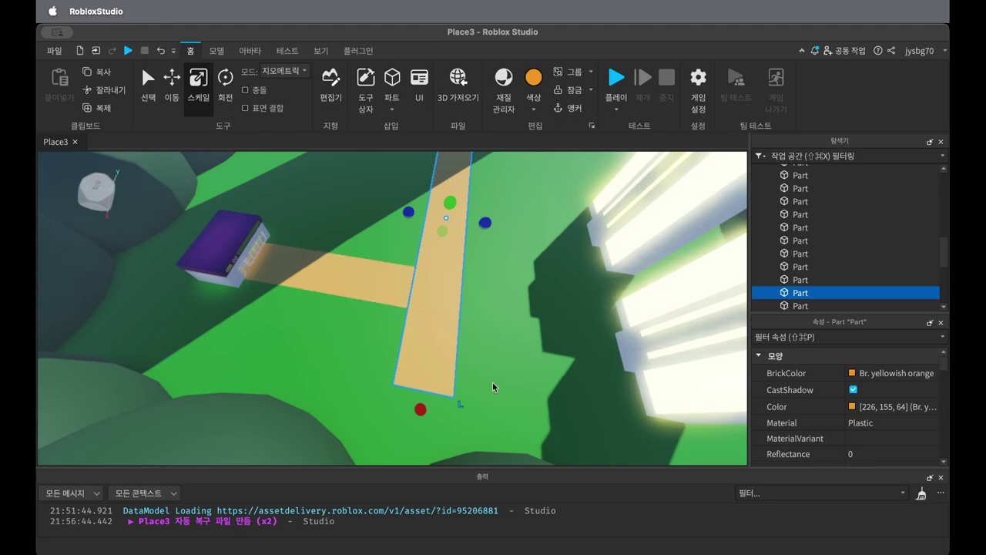
pyautogui.click(514, 354)
pyautogui.scroll(5, 491, 322)
pyautogui.scroll(2, 491, 322)
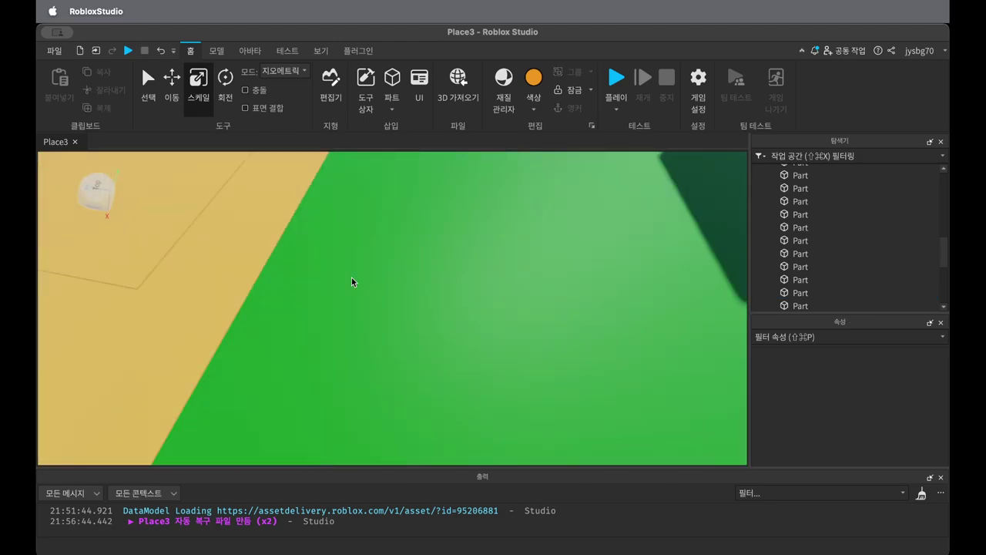
# - Check how the convenience store strip and the main path overlap, from close up and from a wider overhead view
pyautogui.click(172, 212)
pyautogui.scroll(-5, 788, 383)
pyautogui.scroll(-6, 546, 326)
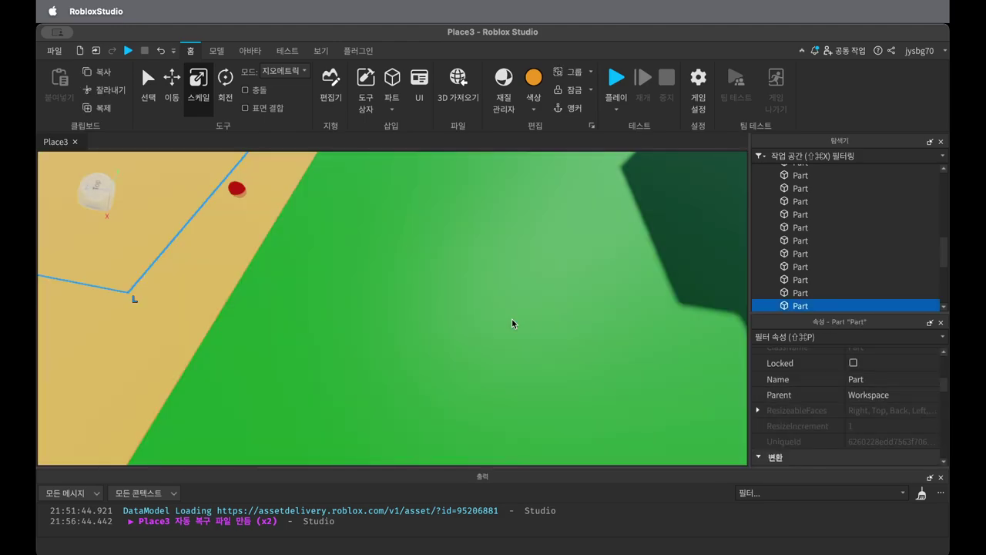
pyautogui.moveTo(457, 313); pyautogui.dragTo(402, 212, button='middle')
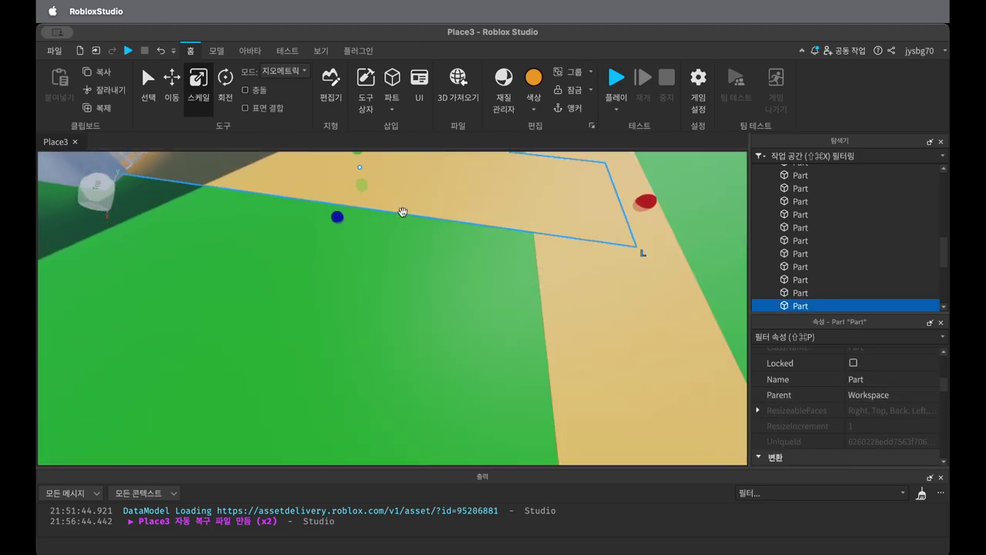
pyautogui.click(174, 93)
pyautogui.moveTo(362, 227); pyautogui.dragTo(366, 223)
pyautogui.click(572, 272)
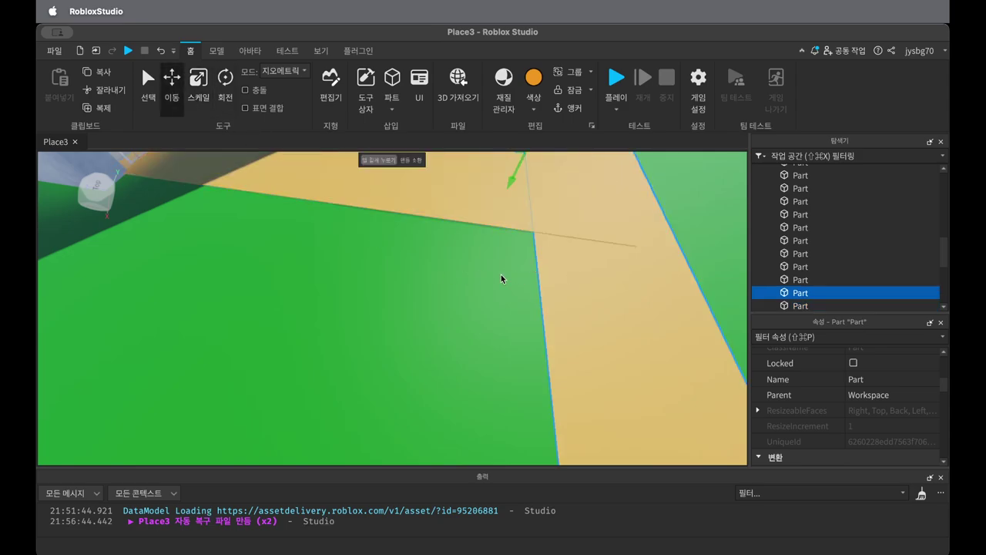
pyautogui.click(514, 276)
pyautogui.scroll(-5, 626, 290)
pyautogui.moveTo(638, 285); pyautogui.dragTo(501, 294, button='middle')
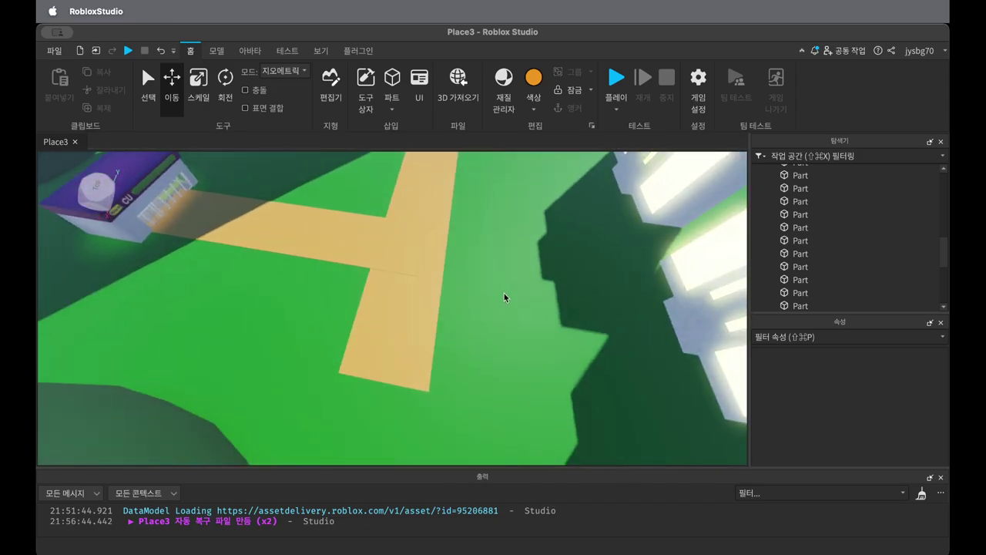
pyautogui.scroll(-5, 511, 296)
pyautogui.scroll(3, 515, 301)
pyautogui.scroll(-3, 516, 302)
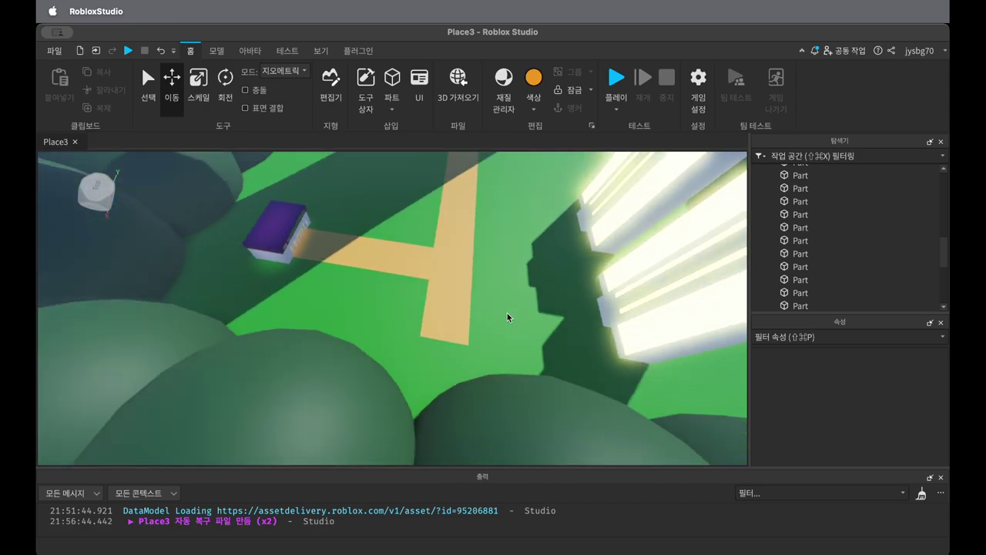
# - Scale the main path's open end back to the convenience store path's edge, and extend it out past the junction again
pyautogui.press('super+3')
pyautogui.click(466, 326)
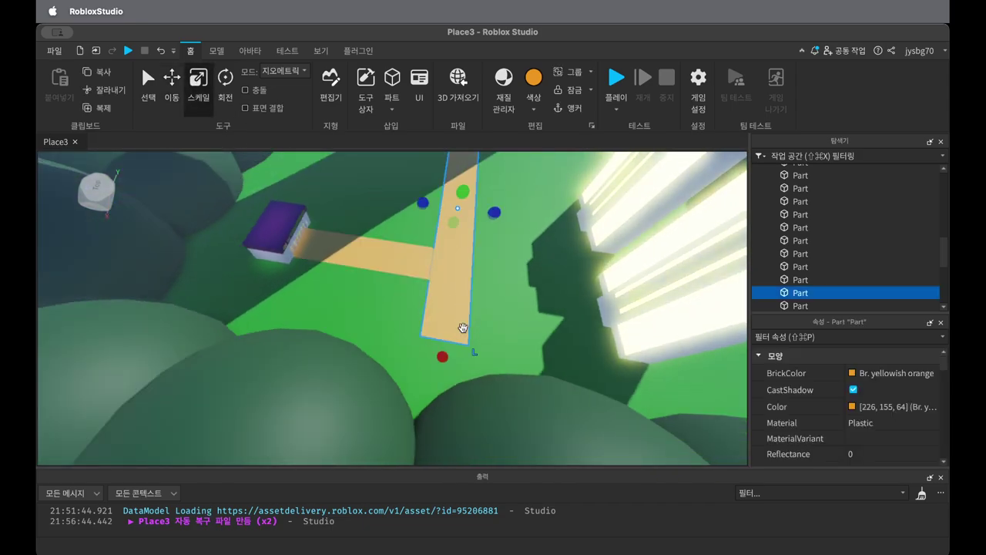
pyautogui.moveTo(443, 363); pyautogui.dragTo(460, 301)
pyautogui.scroll(5, 488, 264)
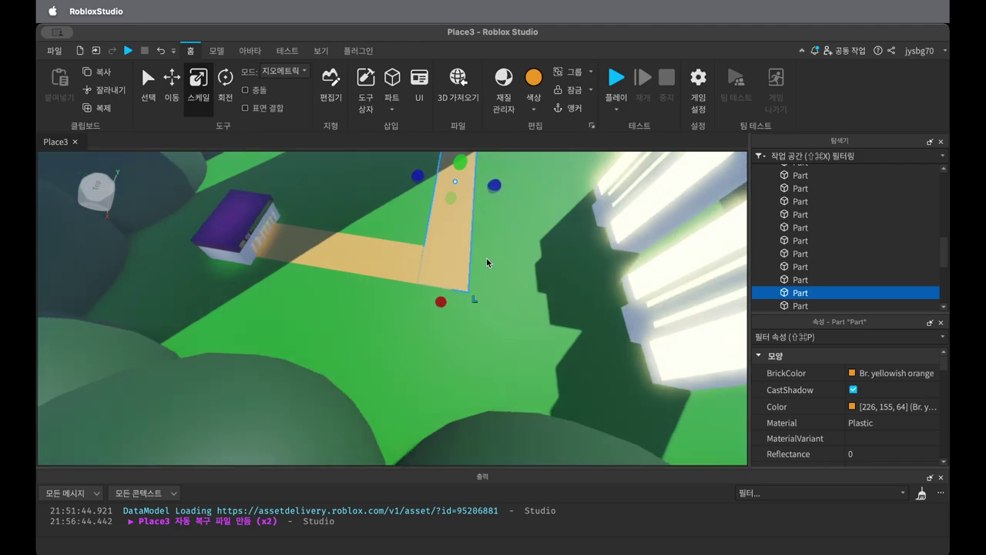
pyautogui.moveTo(416, 264); pyautogui.dragTo(416, 263)
pyautogui.scroll(-5, 520, 266)
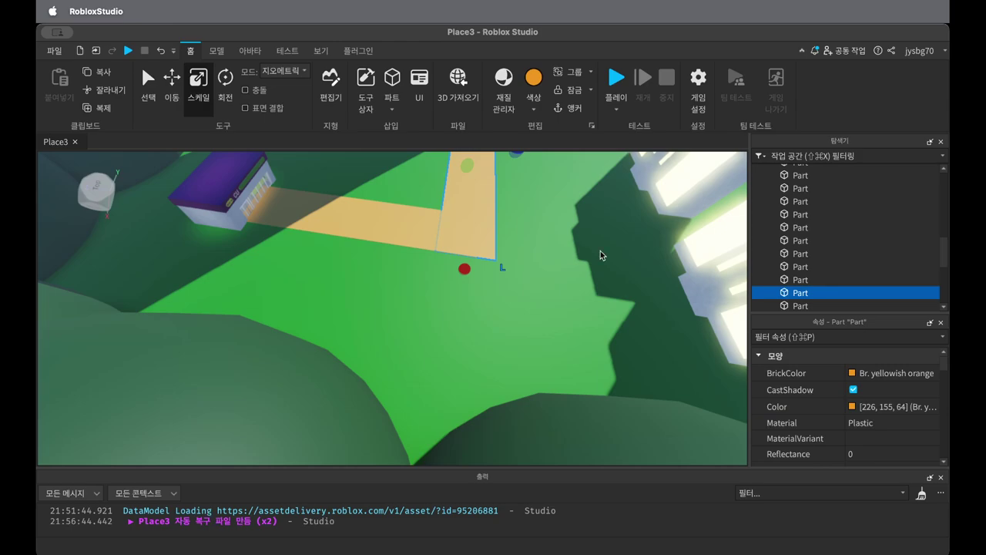
pyautogui.moveTo(601, 252); pyautogui.dragTo(511, 313, button='middle')
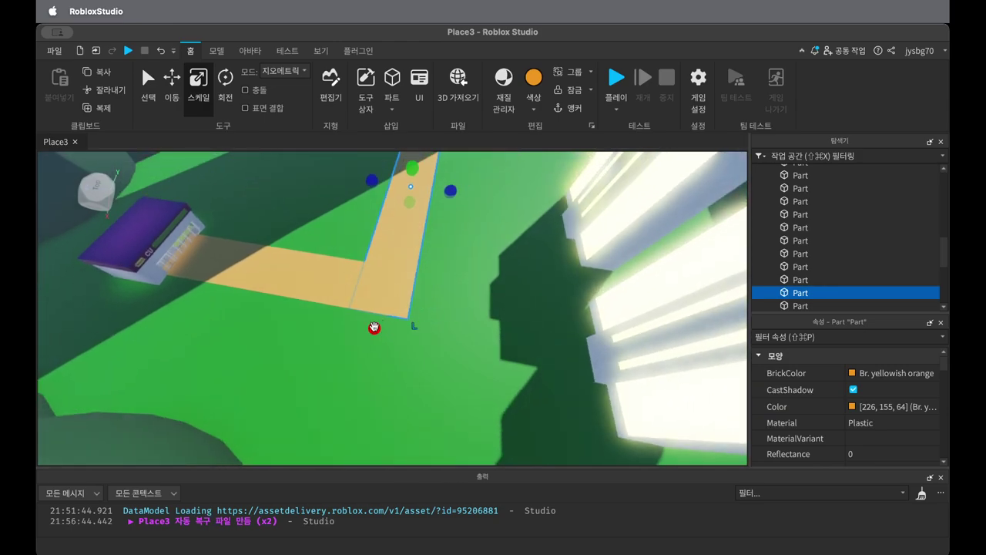
pyautogui.moveTo(373, 327); pyautogui.dragTo(353, 408)
# - Duplicate the convenience store path and place the copy between the main path and the glowing white building opposite the store
pyautogui.click(314, 293)
pyautogui.rightClick(315, 284)
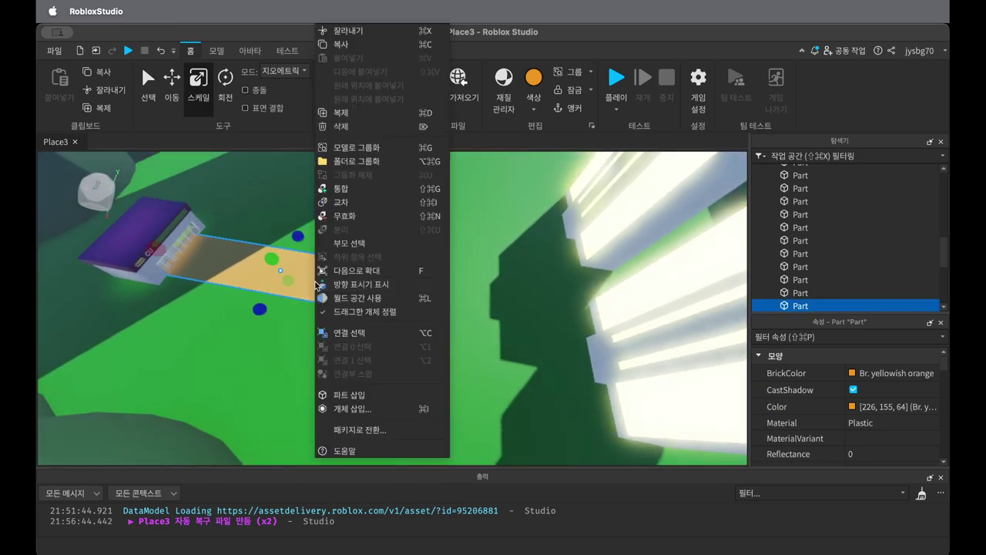
pyautogui.click(350, 115)
pyautogui.moveTo(349, 285); pyautogui.dragTo(534, 355)
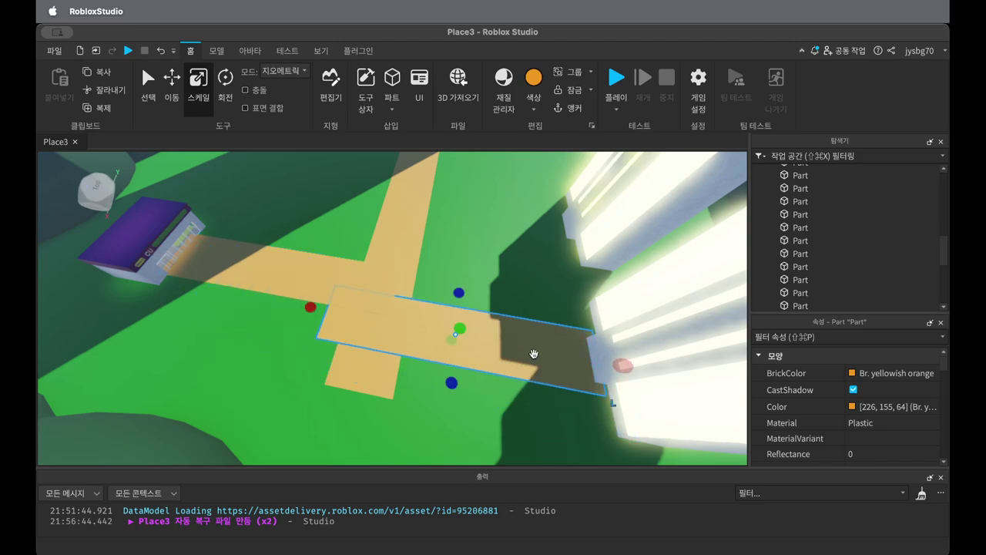
# - Duplicate the new side path, place the copy at the glowing building closer to 63빌딩 and trim its end on the main path
pyautogui.rightClick(521, 327)
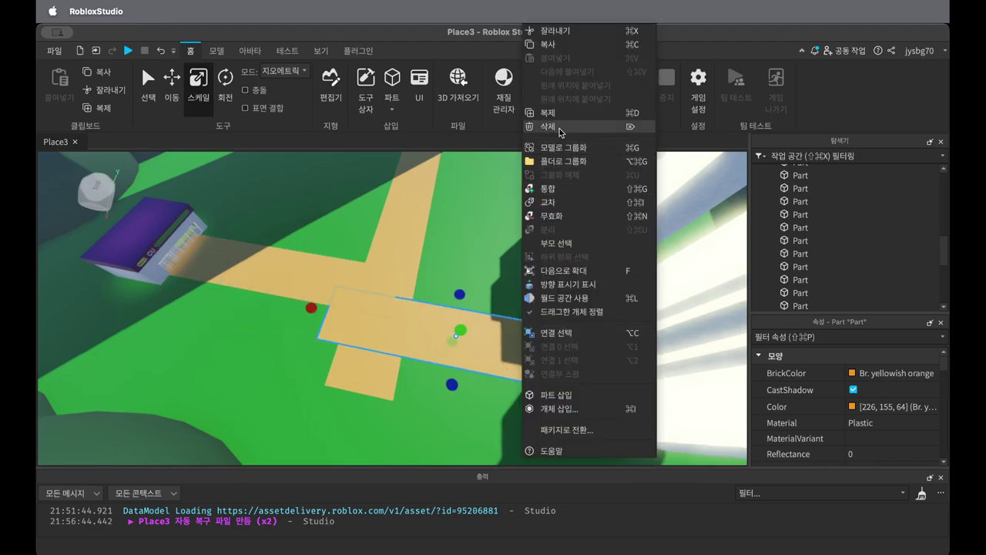
pyautogui.click(559, 115)
pyautogui.moveTo(519, 337); pyautogui.dragTo(526, 218)
pyautogui.moveTo(364, 198); pyautogui.dragTo(376, 203)
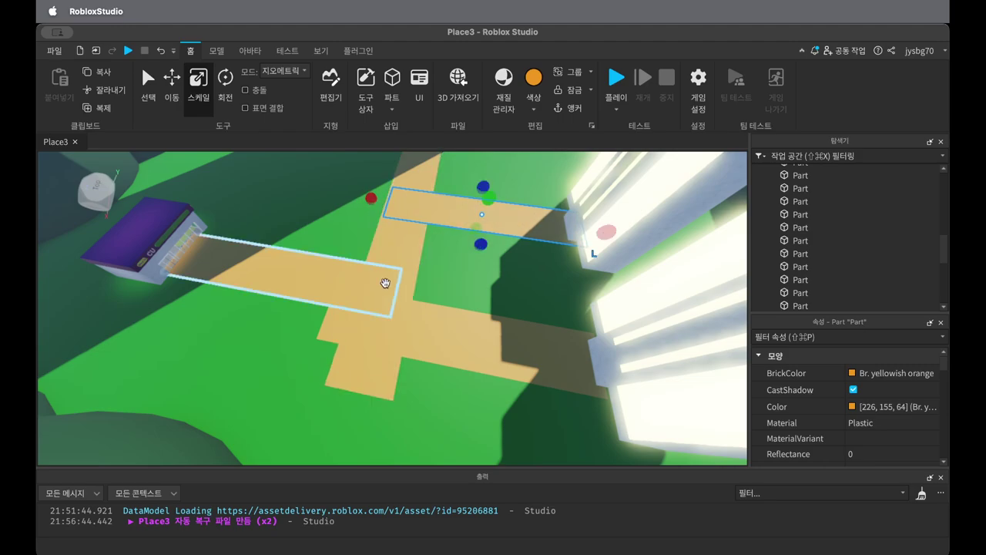
# - Shorten the first glowing building's side path so its end stays within the main path's width
pyautogui.click(431, 339)
pyautogui.moveTo(313, 313); pyautogui.dragTo(356, 323)
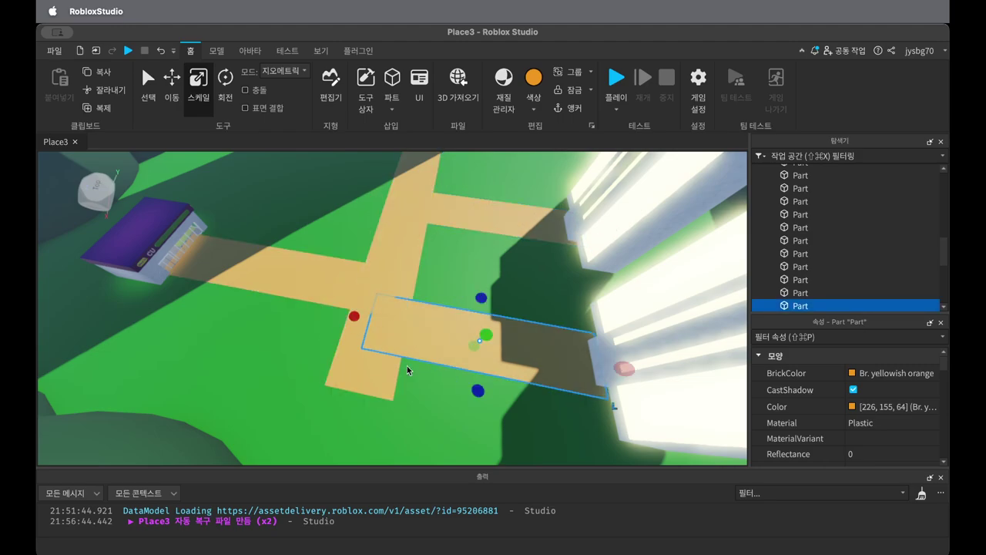
pyautogui.click(425, 366)
# - Shorten the main path's open end to line up with the outer edge of the last side path
pyautogui.scroll(-3, 491, 380)
pyautogui.moveTo(491, 381); pyautogui.dragTo(495, 382, button='right')
pyautogui.moveTo(497, 317); pyautogui.dragTo(497, 317, button='right')
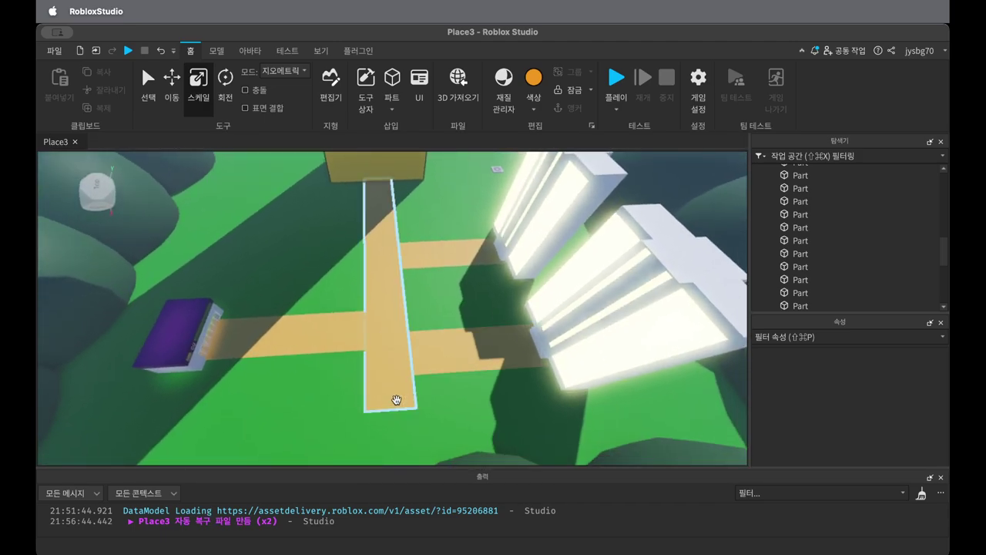
pyautogui.click(396, 398)
pyautogui.moveTo(391, 428); pyautogui.dragTo(395, 396)
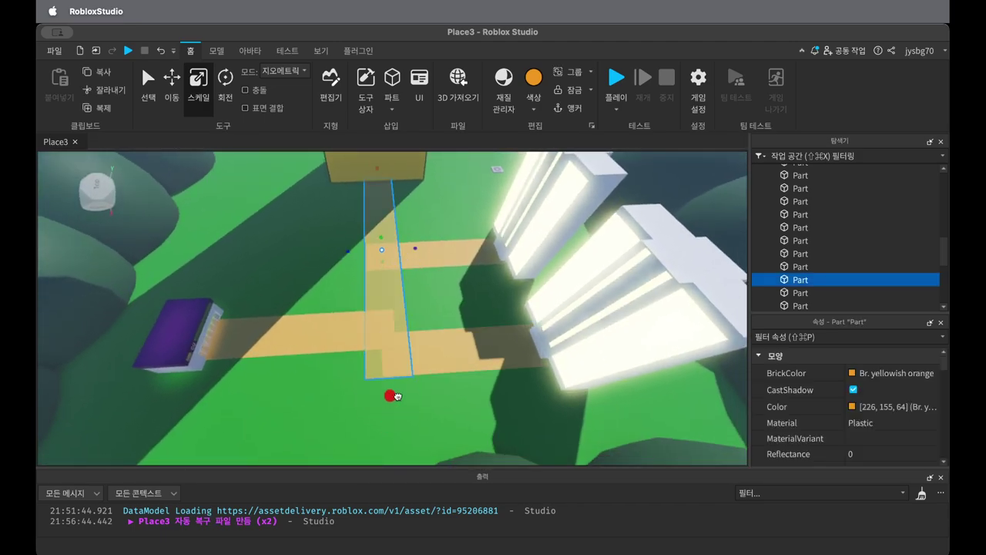
pyautogui.click(430, 416)
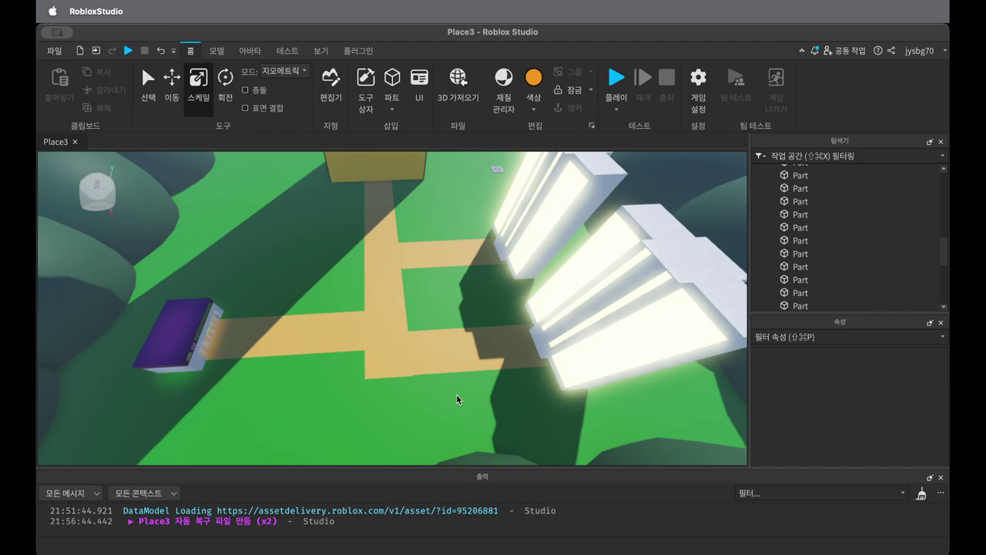
# - Examine the path network from above, selecting the last side path and the main path to check their shared corner
pyautogui.scroll(-8, 460, 396)
pyautogui.scroll(5, 408, 356)
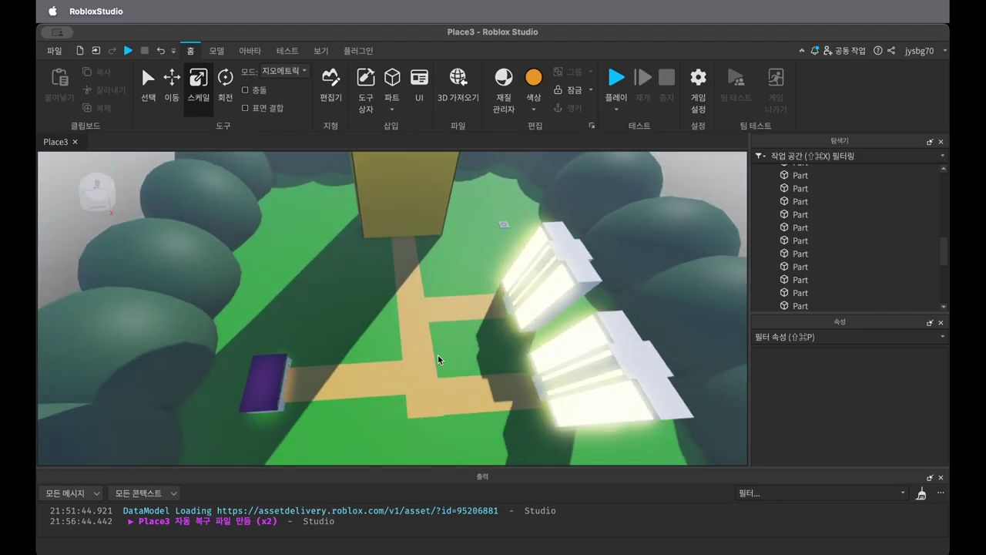
pyautogui.scroll(3, 455, 366)
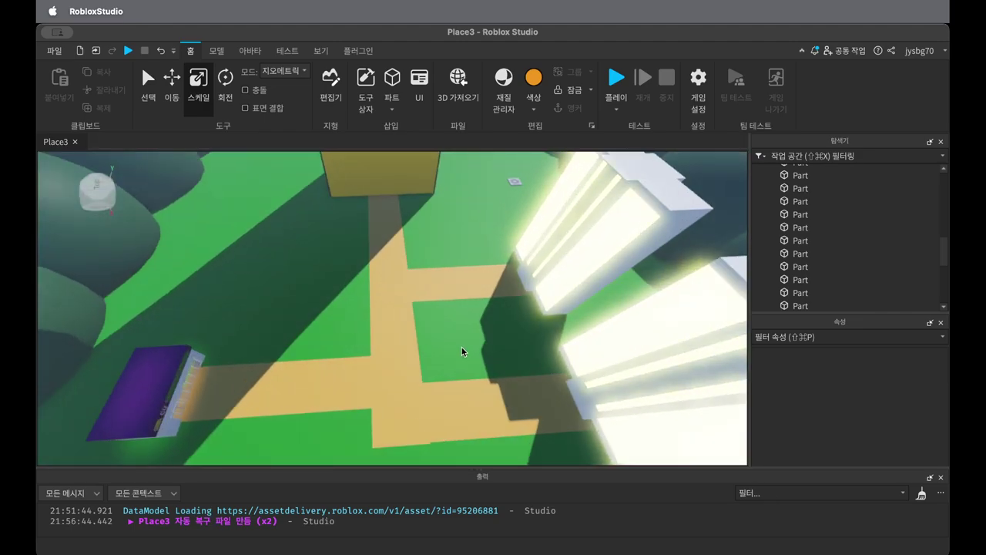
pyautogui.click(468, 393)
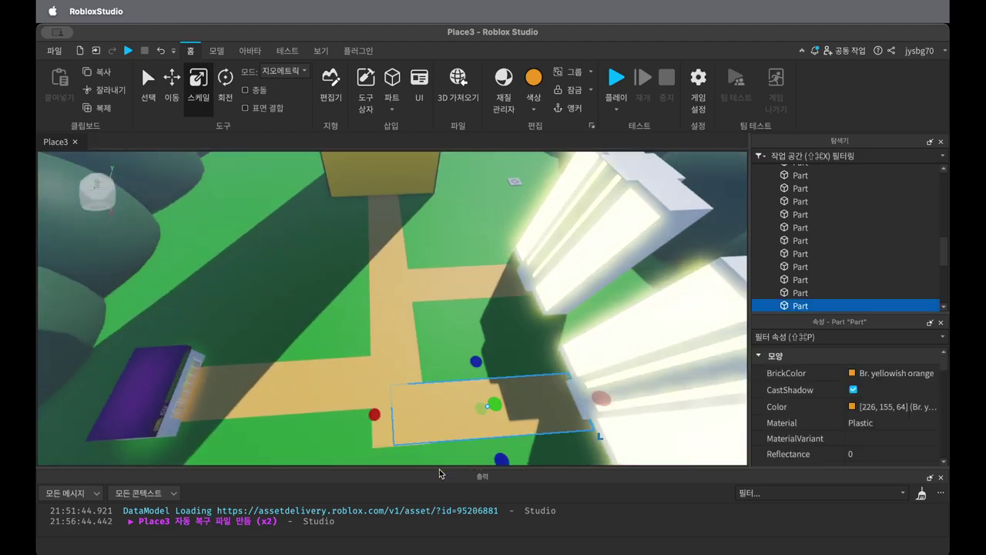
pyautogui.click(386, 444)
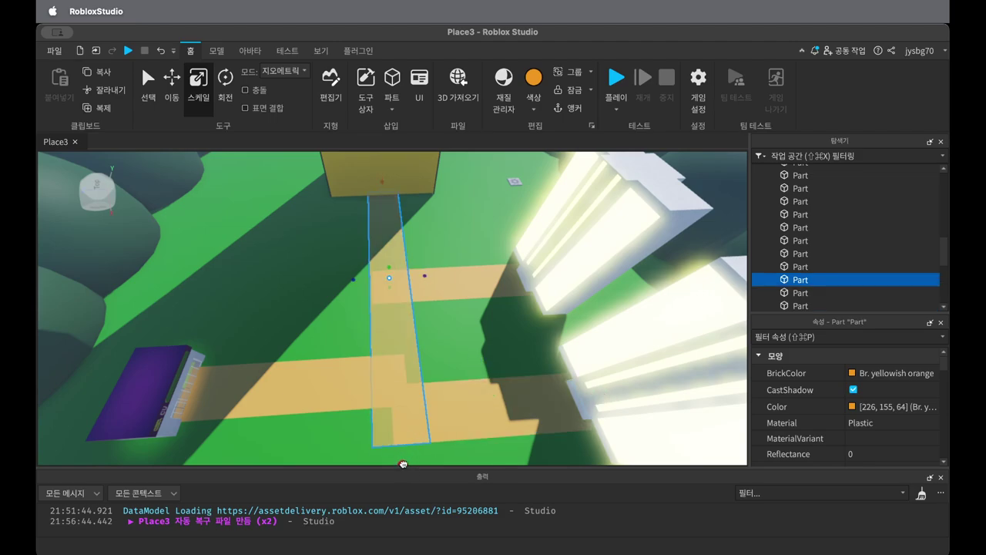
pyautogui.click(468, 347)
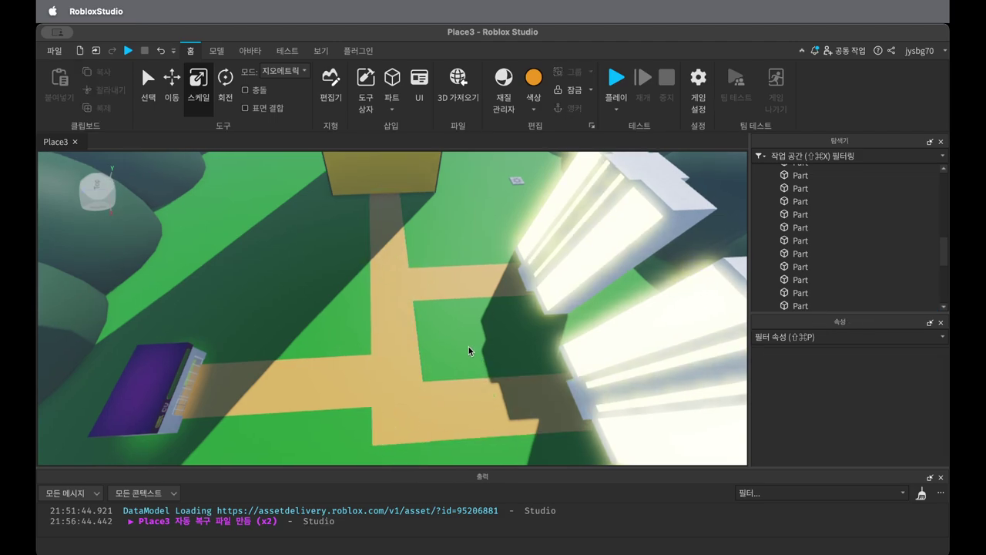
pyautogui.moveTo(468, 347); pyautogui.dragTo(469, 342, button='right')
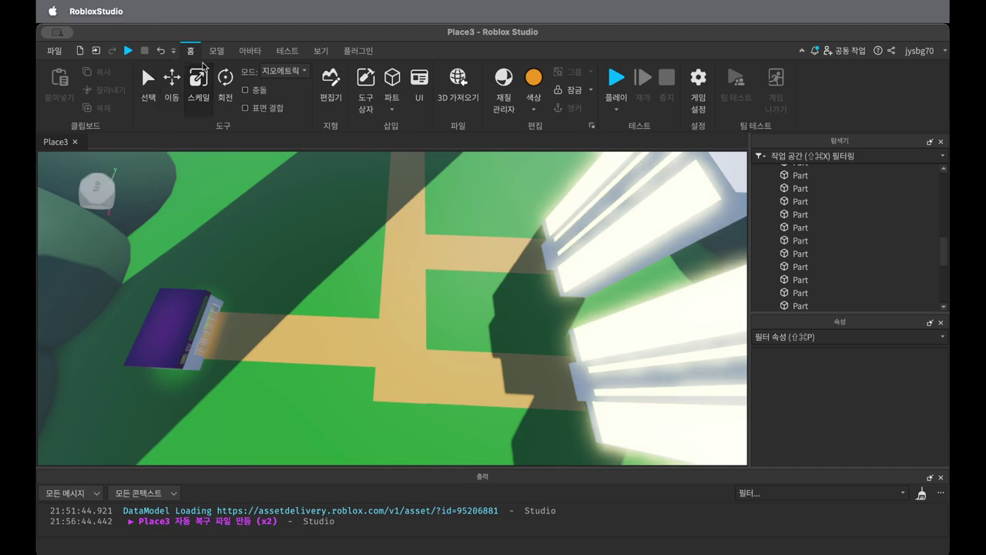
# - Show the command bar and open the Toolbox
pyautogui.click(322, 51)
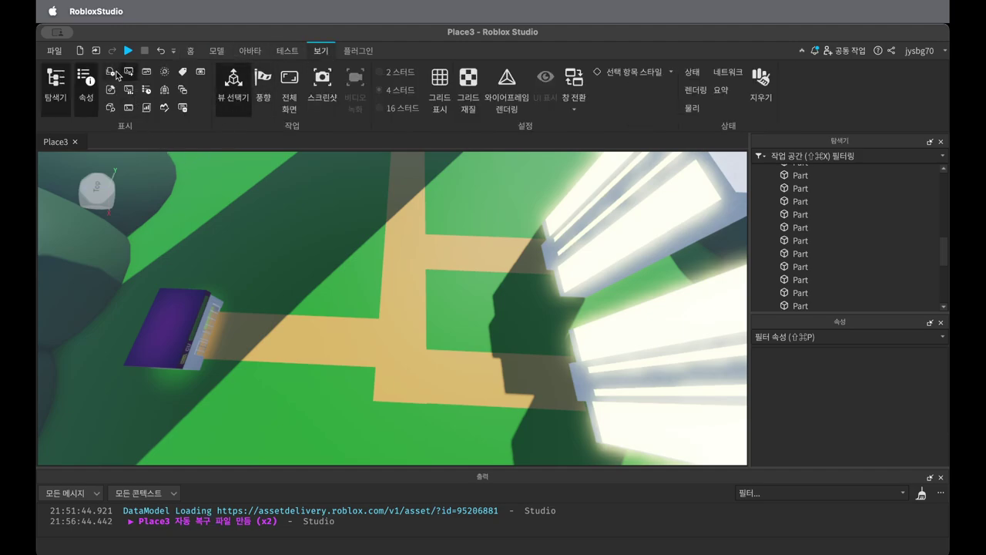
pyautogui.click(129, 109)
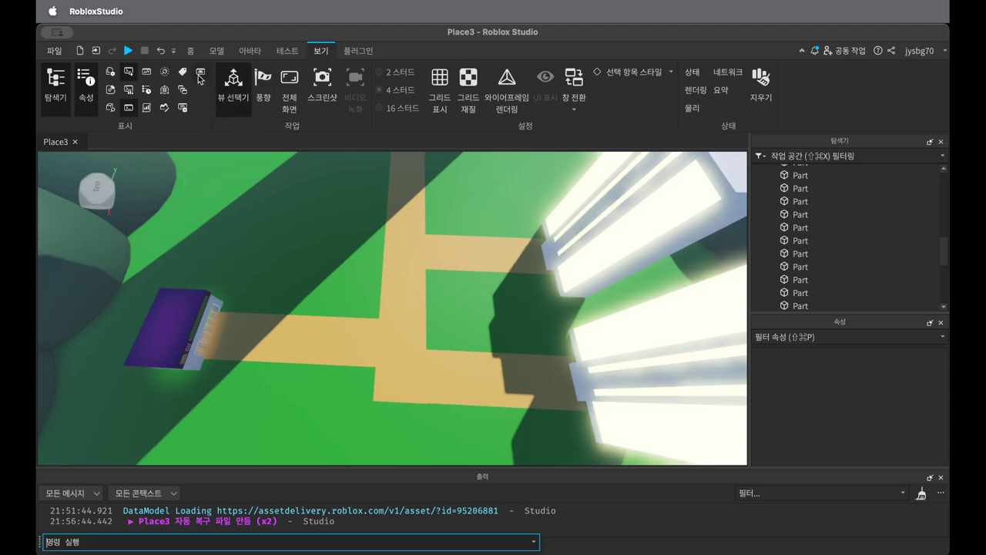
pyautogui.click(113, 74)
pyautogui.click(113, 76)
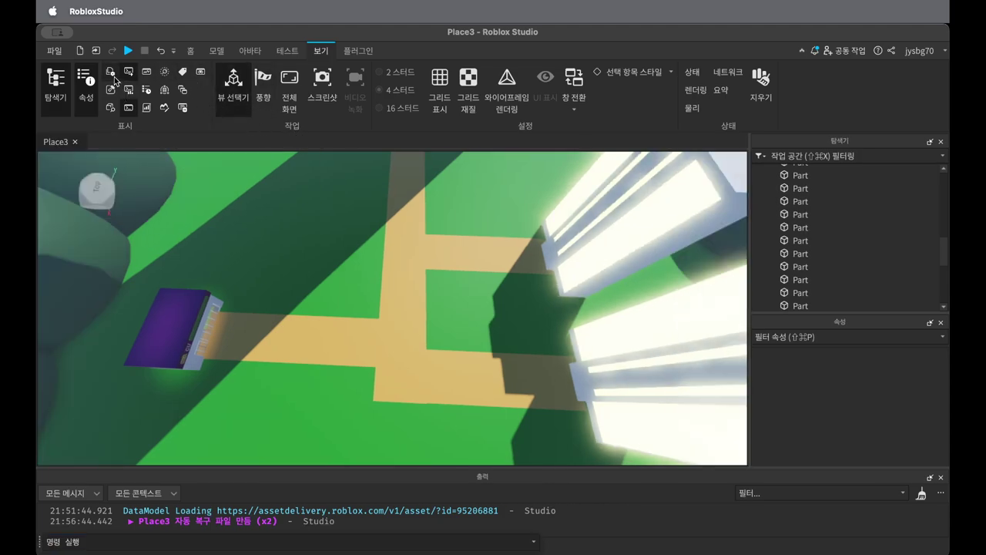
pyautogui.click(144, 74)
pyautogui.click(149, 76)
pyautogui.click(111, 90)
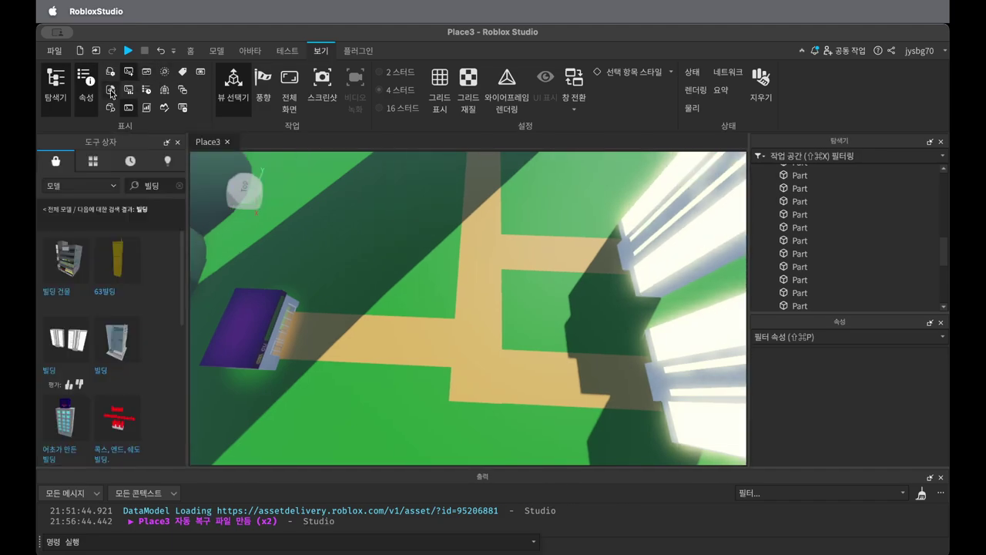
# - Search the Toolbox models for npc and place the Noob NPC on the main path's junction
pyautogui.doubleClick(163, 186)
pyautogui.write('ㄴ')
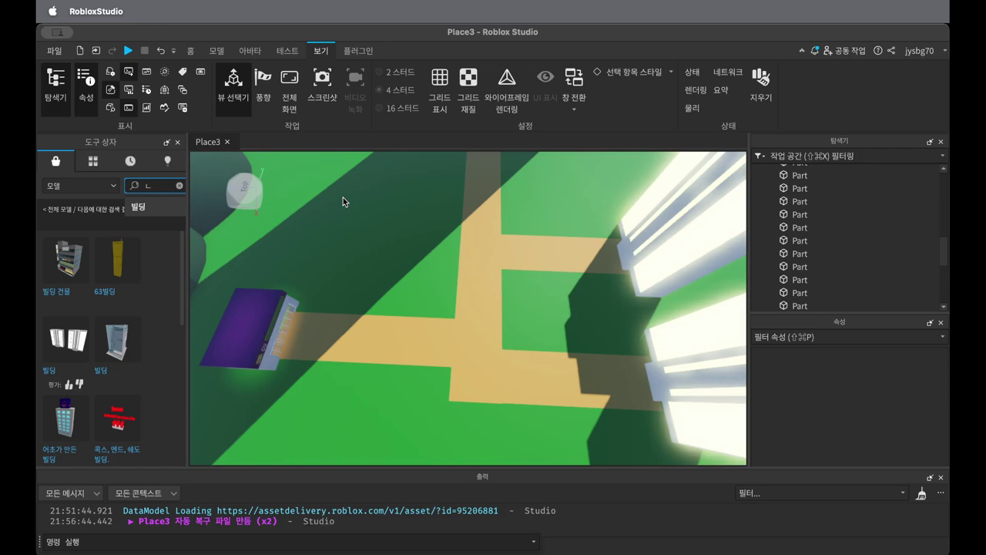
pyautogui.write('npc')
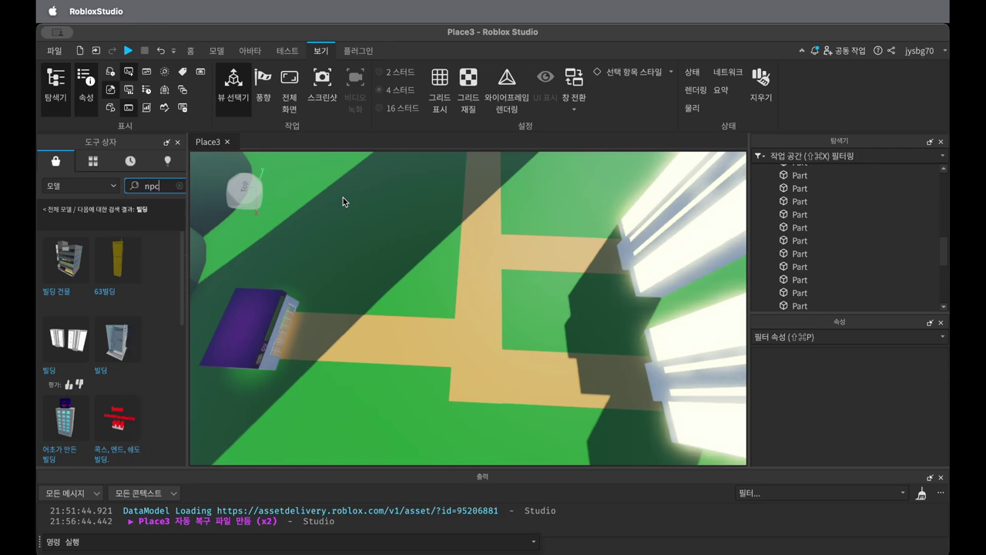
pyautogui.press('Return')
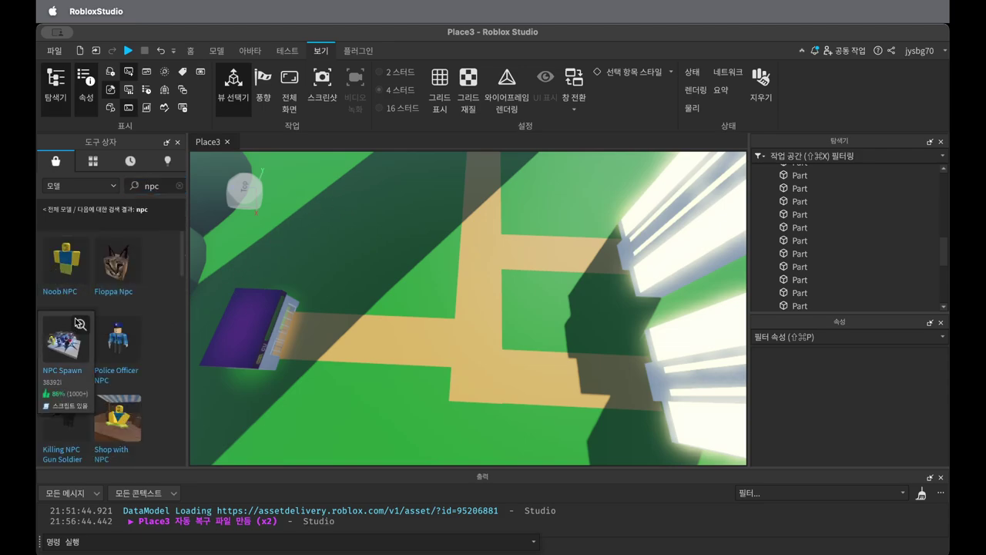
pyautogui.moveTo(58, 271); pyautogui.dragTo(494, 345)
# - Rotate the Noob NPC 90 degrees about its vertical axis on the path, undoing the extra change
pyautogui.scroll(3, 457, 310)
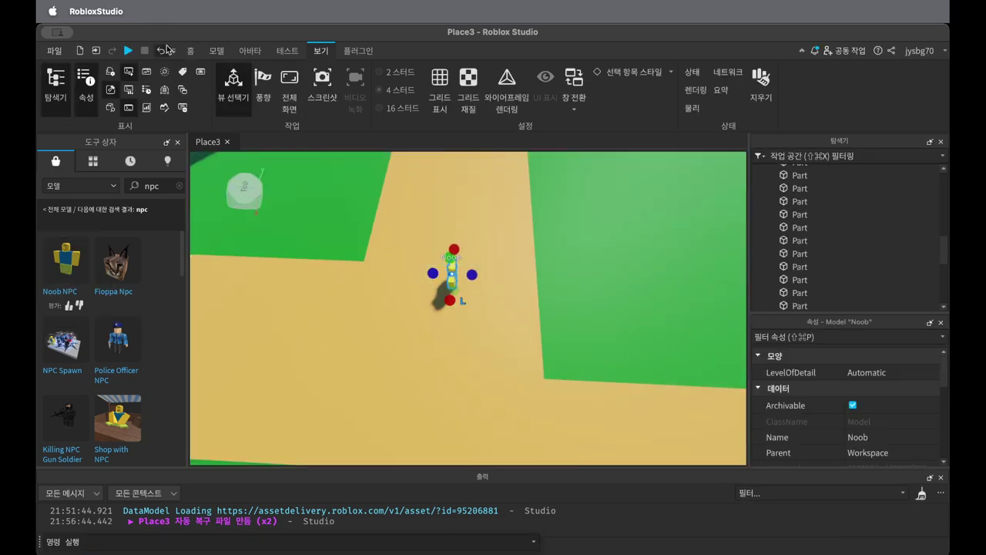
pyautogui.click(192, 51)
pyautogui.click(226, 88)
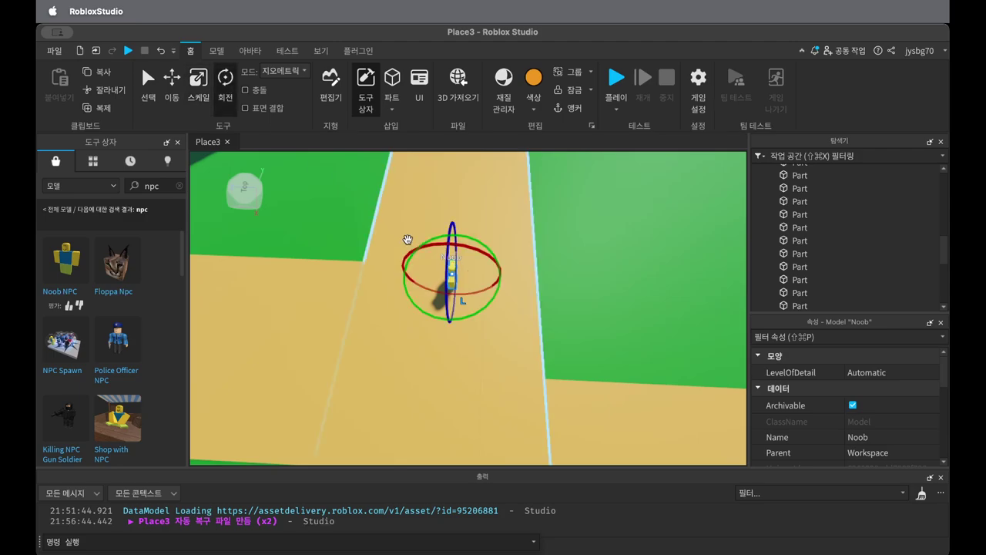
pyautogui.moveTo(416, 287)
pyautogui.mouseDown()
pyautogui.moveTo(392, 261)
pyautogui.moveTo(423, 302)
pyautogui.mouseUp()
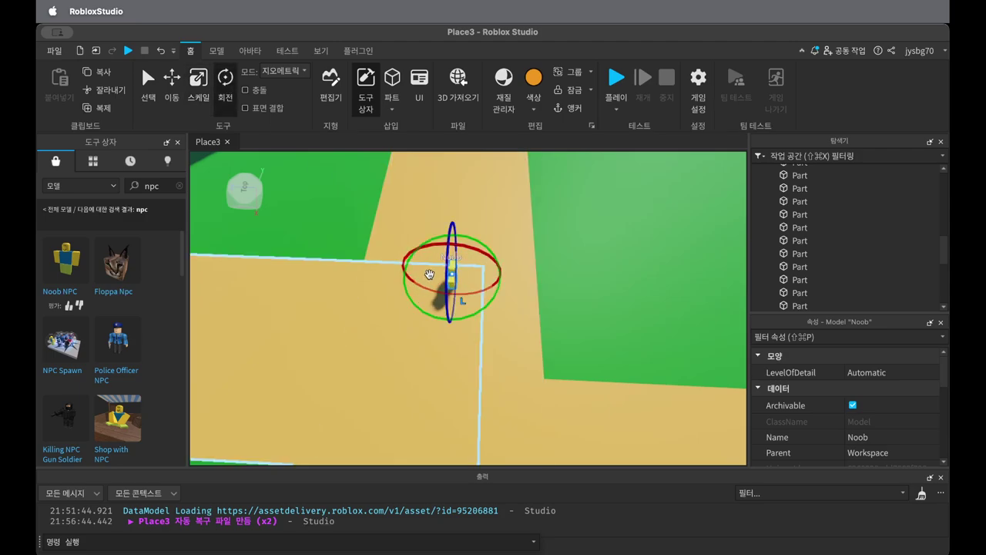
pyautogui.moveTo(487, 308); pyautogui.dragTo(412, 323)
pyautogui.moveTo(455, 274); pyautogui.dragTo(456, 282)
pyautogui.click(161, 52)
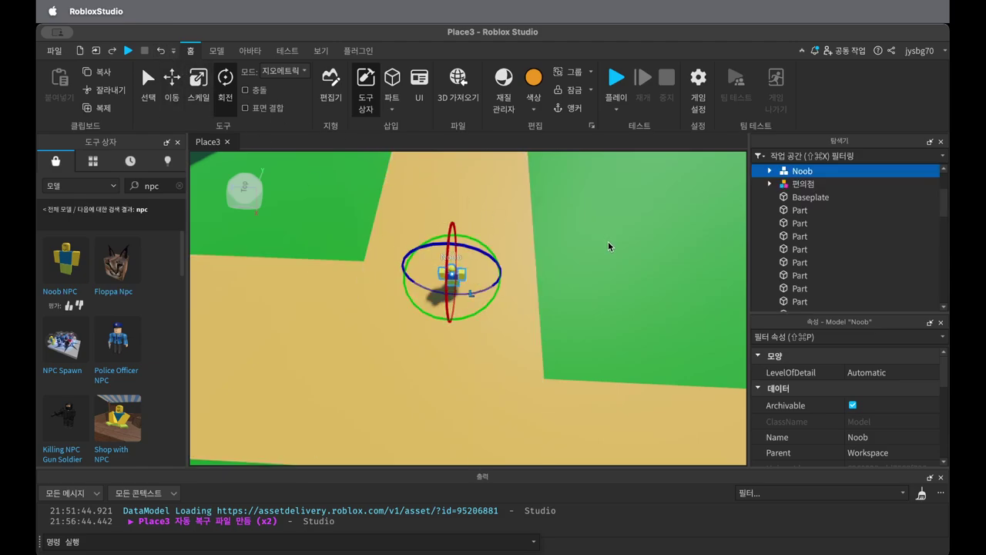
# - Move the SpawnLocation from the grass to the main path's edge near the Noob NPC
pyautogui.scroll(-5, 609, 246)
pyautogui.moveTo(634, 214); pyautogui.dragTo(538, 247, button='middle')
pyautogui.click(608, 158)
pyautogui.moveTo(608, 159); pyautogui.dragTo(402, 370)
pyautogui.moveTo(480, 418); pyautogui.dragTo(568, 243, button='middle')
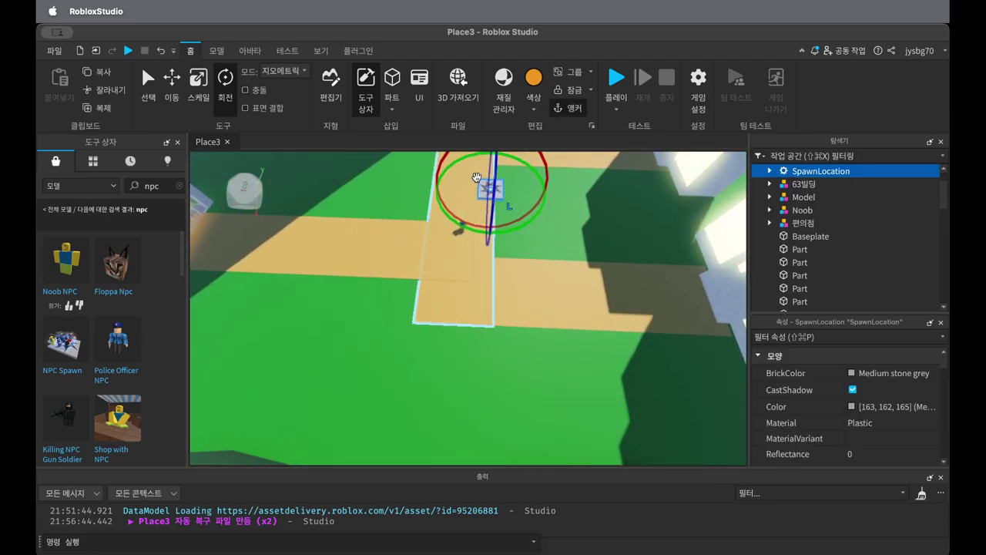
pyautogui.moveTo(507, 206); pyautogui.dragTo(481, 280)
pyautogui.moveTo(487, 233); pyautogui.dragTo(503, 213)
pyautogui.click(162, 50)
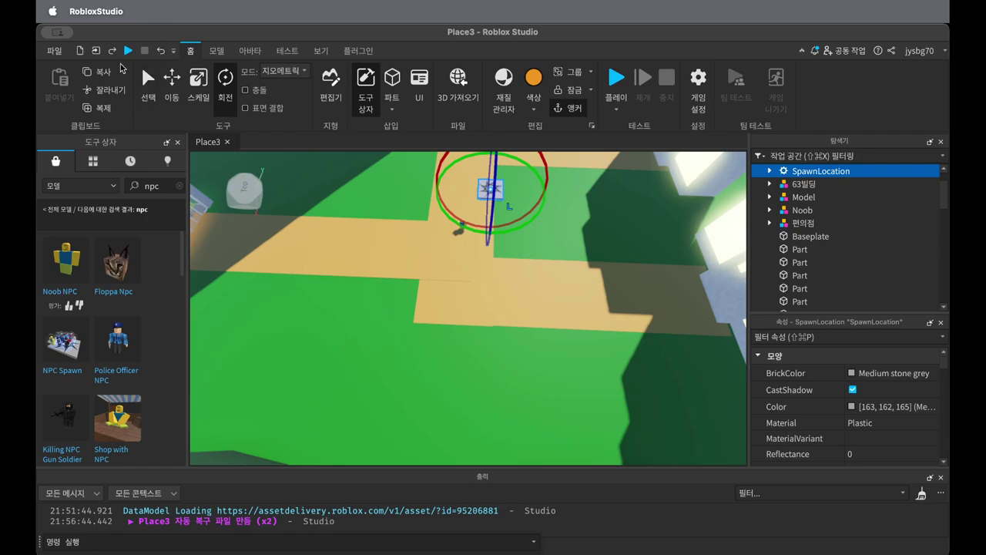
# - Move the SpawnLocation along the main path onto the junction in front of the Noob NPC
pyautogui.click(151, 84)
pyautogui.moveTo(487, 190); pyautogui.dragTo(461, 279)
pyautogui.scroll(8, 461, 280)
pyautogui.scroll(-6, 474, 307)
pyautogui.moveTo(470, 307); pyautogui.dragTo(508, 242, button='right')
pyautogui.scroll(5, 469, 220)
pyautogui.scroll(6, 483, 345)
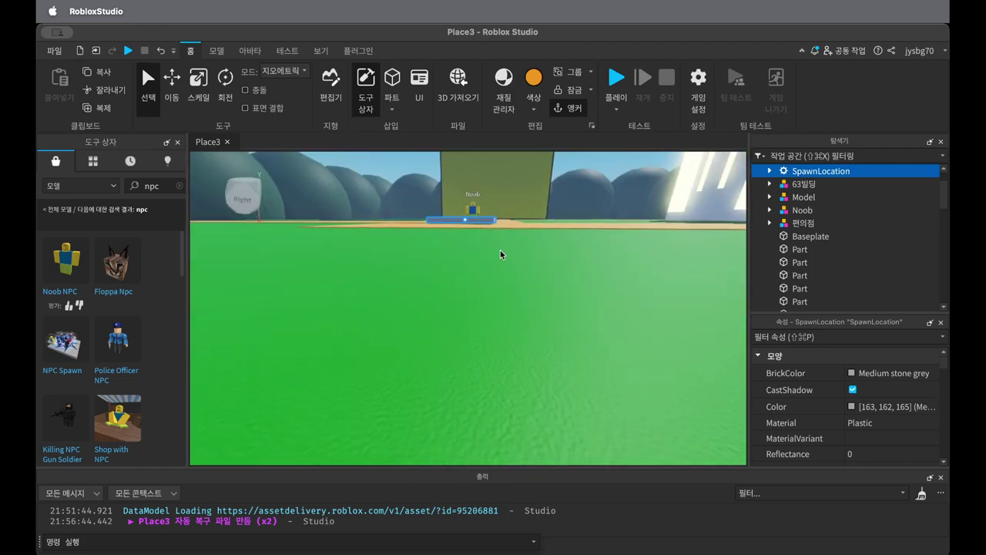
pyautogui.scroll(8, 478, 229)
pyautogui.scroll(-8, 479, 228)
pyautogui.scroll(-6, 487, 295)
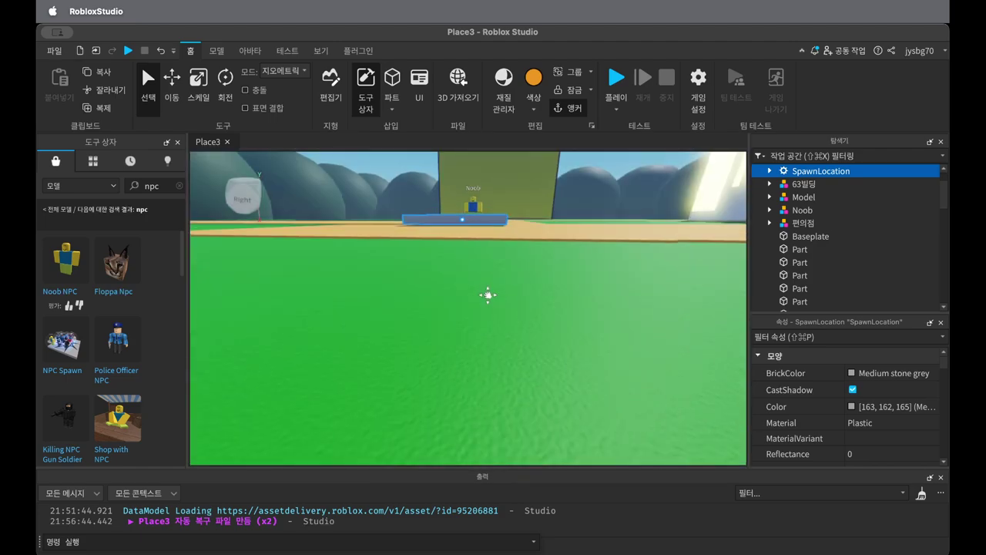
# - Lower the SpawnLocation onto the path surface at the junction, with collisions enabled
pyautogui.click(177, 94)
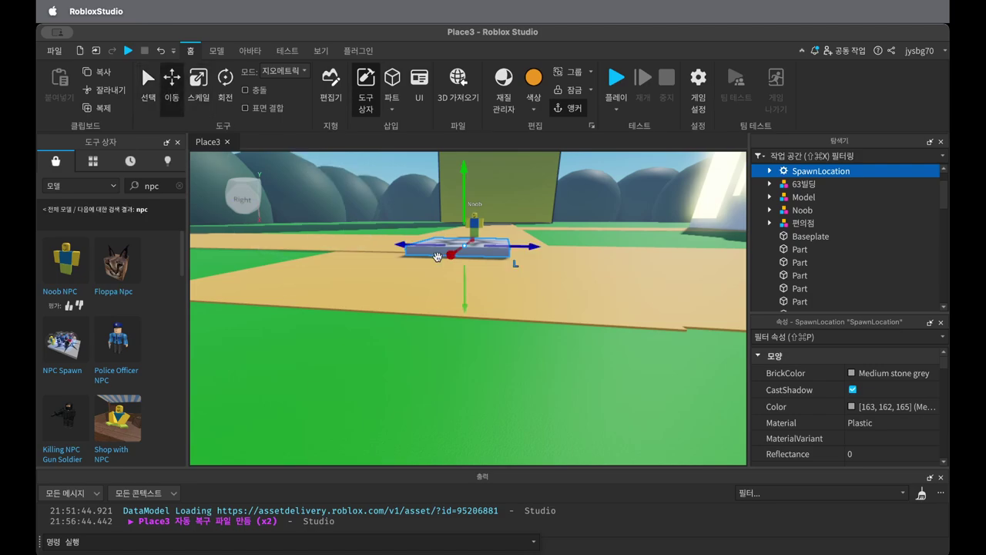
pyautogui.moveTo(471, 307)
pyautogui.mouseDown()
pyautogui.moveTo(469, 270)
pyautogui.moveTo(484, 316)
pyautogui.mouseUp()
pyautogui.moveTo(528, 286); pyautogui.dragTo(506, 378, button='middle')
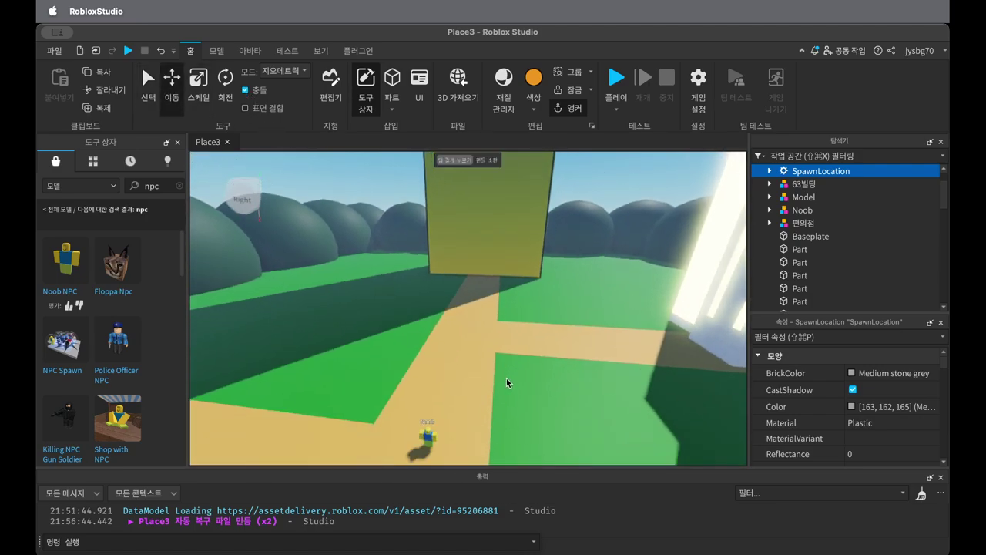
pyautogui.moveTo(506, 378); pyautogui.dragTo(519, 393, button='right')
pyautogui.scroll(8, 438, 385)
pyautogui.scroll(-7, 518, 375)
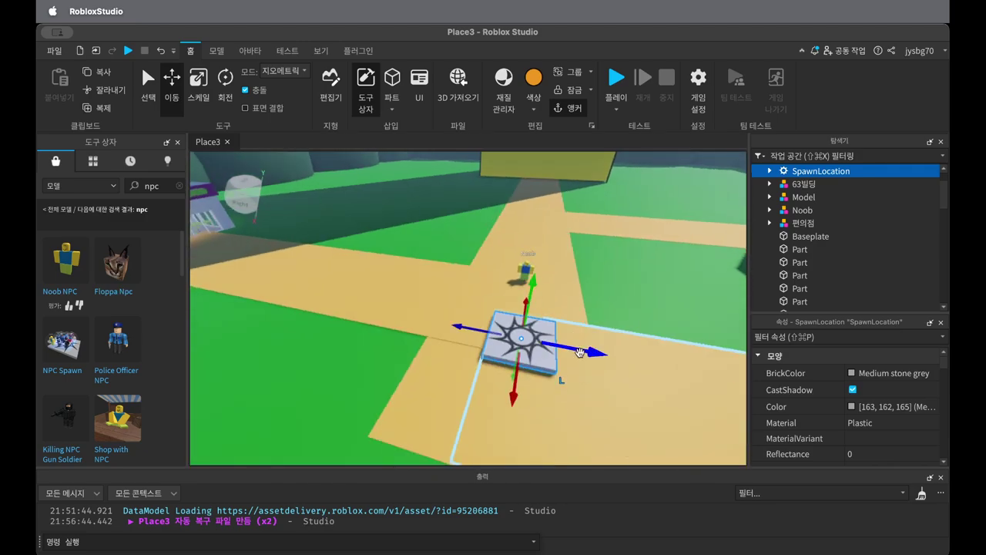
pyautogui.click(156, 92)
# - Rename the Noob model in the Workspace as Friend
pyautogui.scroll(2, 863, 287)
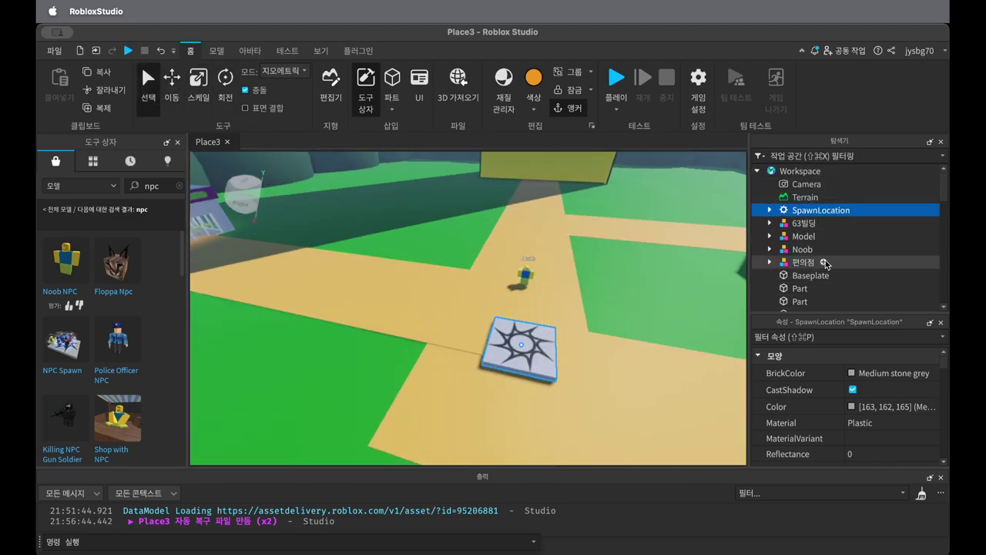
pyautogui.click(800, 251)
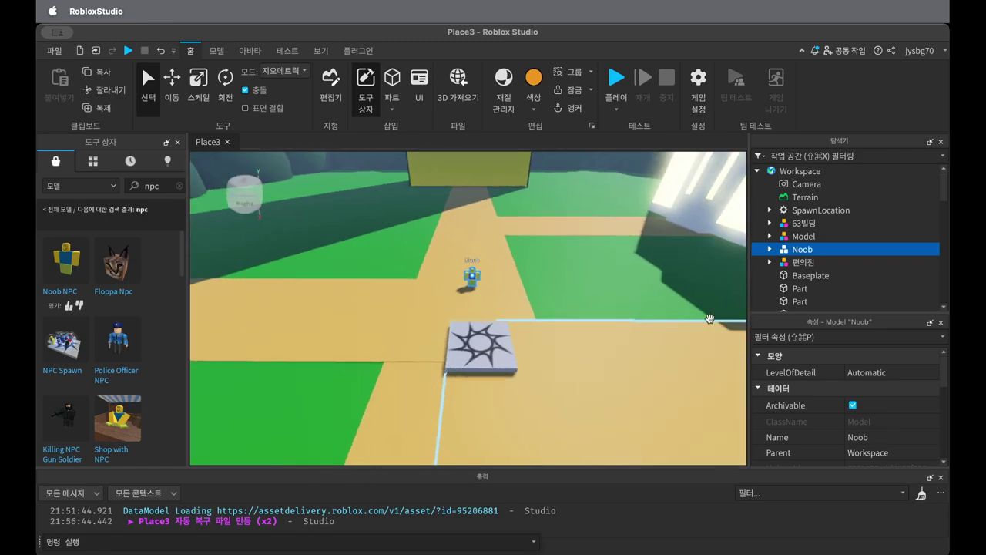
pyautogui.rightClick(803, 252)
pyautogui.doubleClick(801, 250)
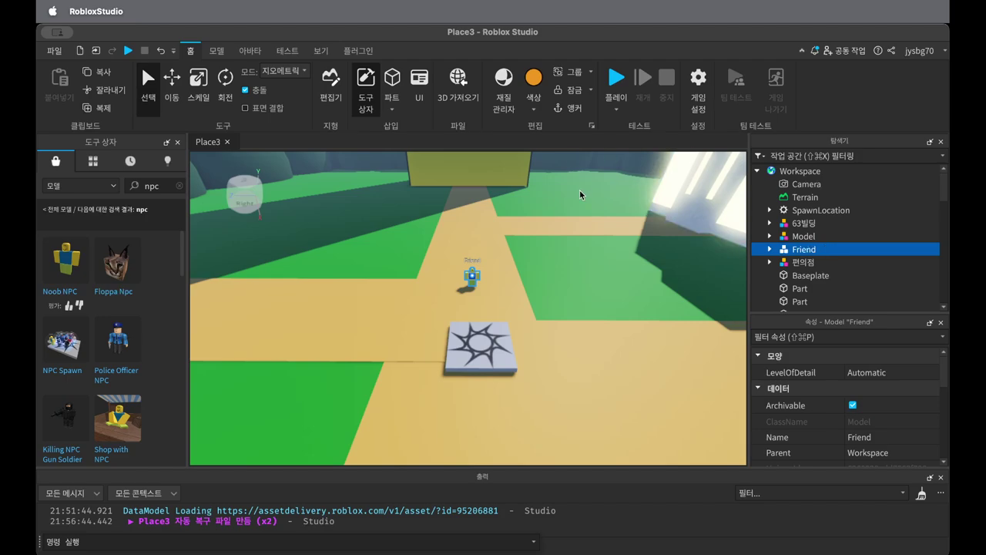
pyautogui.scroll(2, 472, 295)
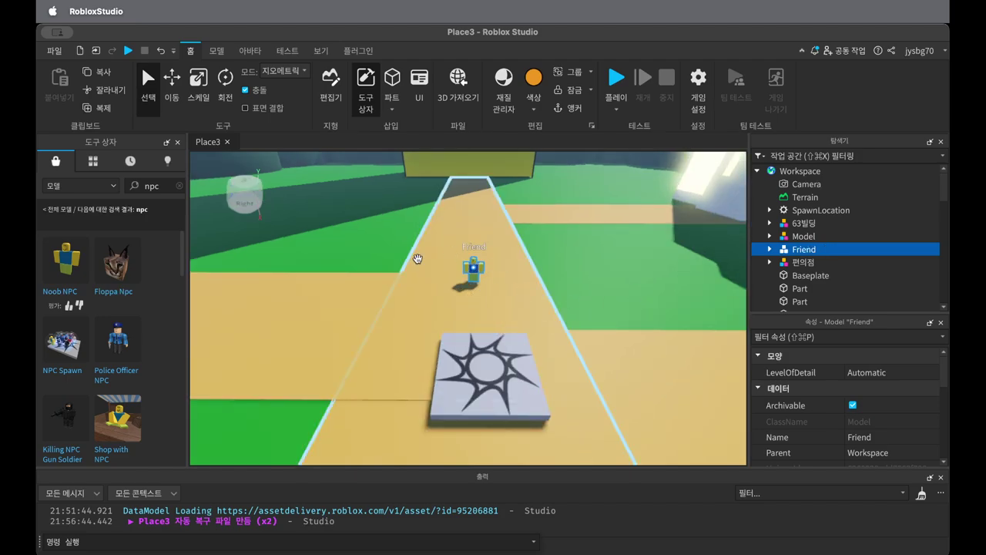
# - Add a Script to the Friend model and replace its default code with a loop moving the NPC to the nearest player within 3000, using wait(2)
pyautogui.click(826, 250)
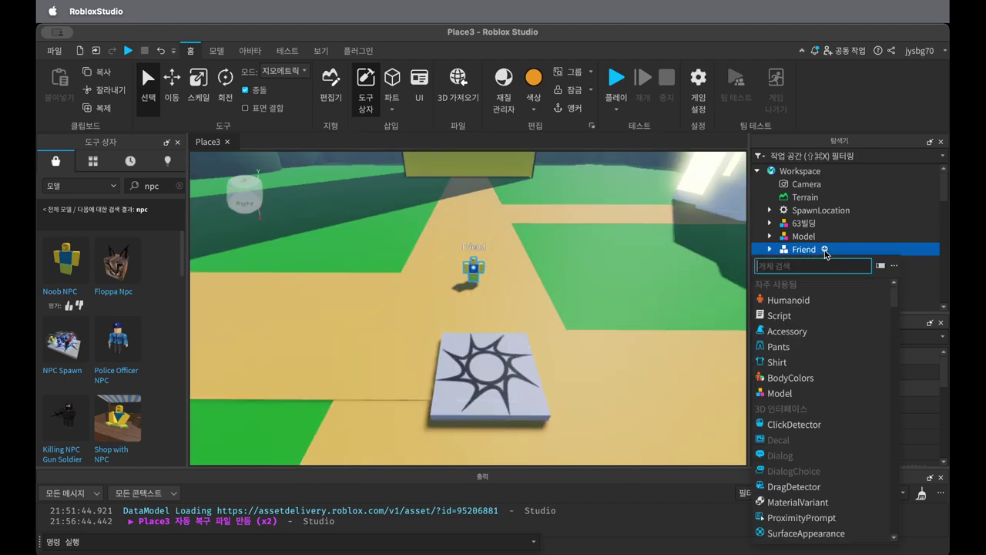
pyautogui.click(787, 321)
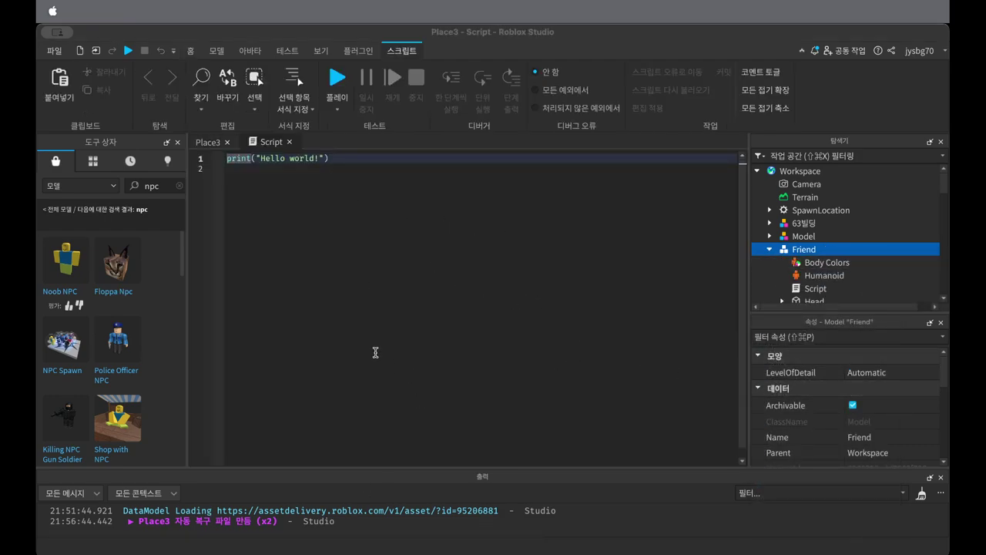
pyautogui.click(500, 259)
pyautogui.press('super+a')
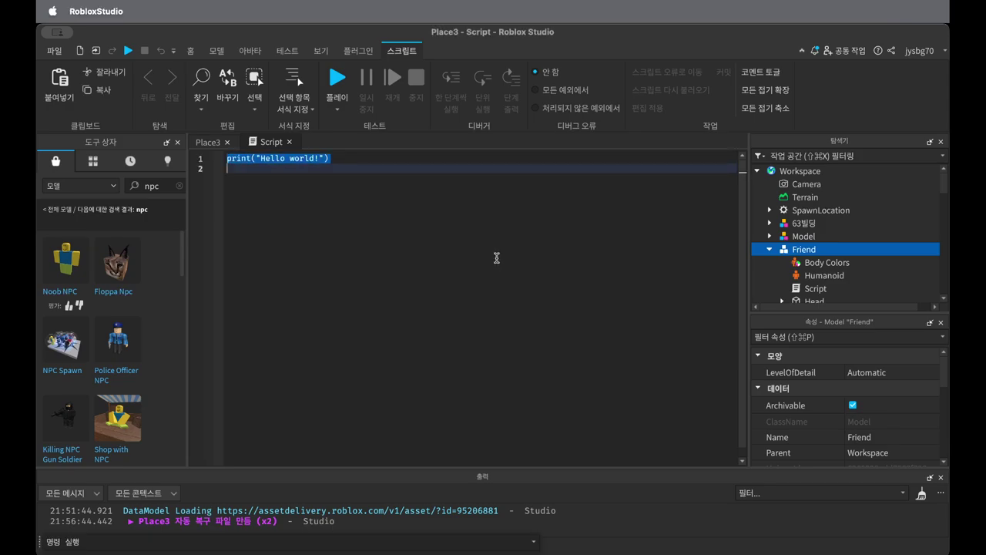
pyautogui.write('local npcHumanoid = script.Parent.Humanoid local npcHRP = script.Parent.HumanoidRootPart  local function GetNearestPlayer(minimumDistance) \tlocal closestMagnitude = minimumDistance or math.huge \tlocal closestPlayer \tfor i,v in next, game.Players:GetPlayers() do \t\tlocal Character = v.Character \t\tif (Character) then \t\t\tlocal humanoid = Character.Humanoid \t\t\tlocal HRP = Character.HumanoidRootPart \t\t\tif (humanoid.Health > 0) then \t\t\t\tlocal mag = (npcHRP.Position - HRP.Position).Magnitude \t\t\t\tif (mag <= closestMagnitude) then \t\t\t\t\tclosestPlayer = v \t\t\t\t\tclosestMagnitude = mag \t\t\t\tend \t\t\tend \t\tend \tend \treturn closestPlayer end  while true do \tlocal player = GetNearestPlayer(3000) \tif player then \t\tnpcHumanoid:MoveTo(player.Character.HumanoidRootPart.Position) \tend \twait(2) end')
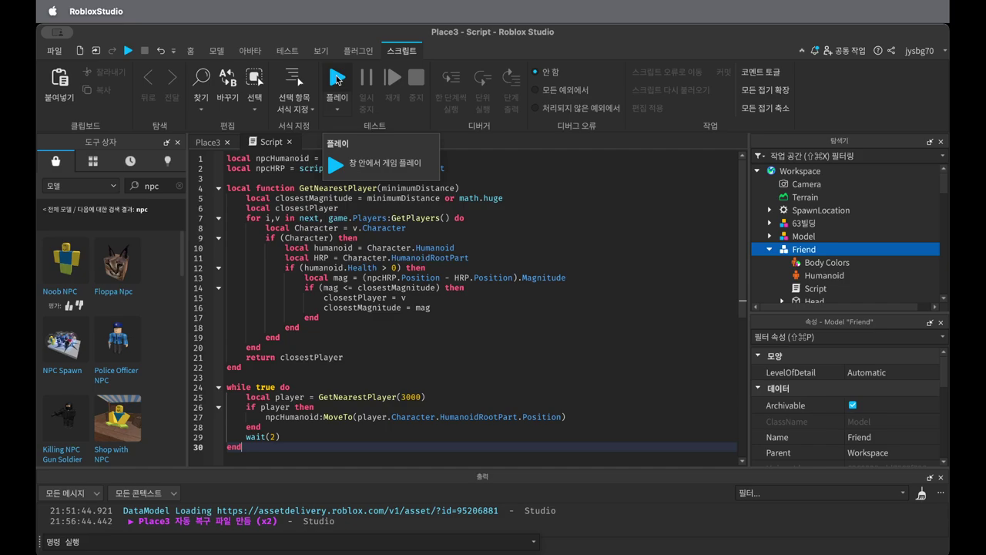
# - Playtest the place, running and jumping around the spawn area to check whether Friend follows the character, and stop the test
pyautogui.click(337, 78)
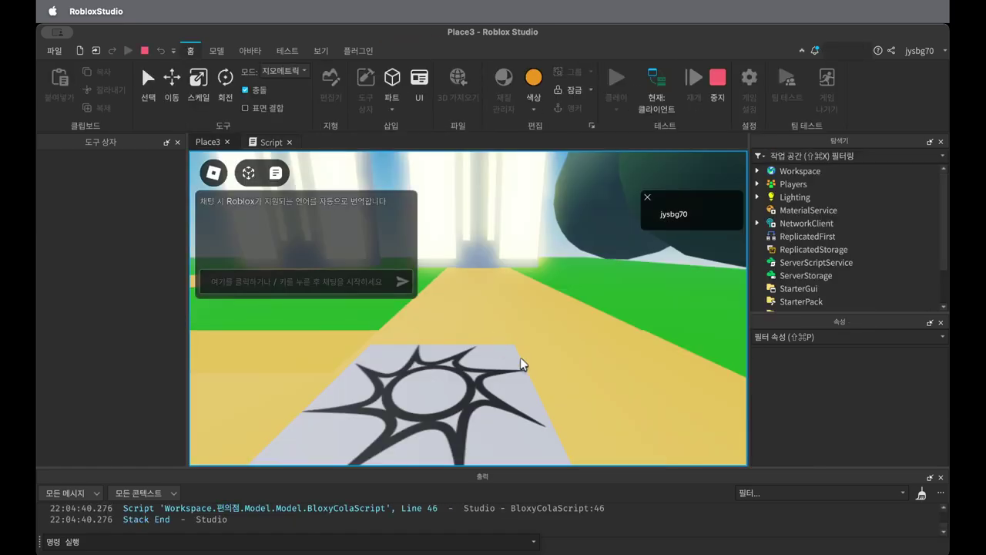
pyautogui.press('a')
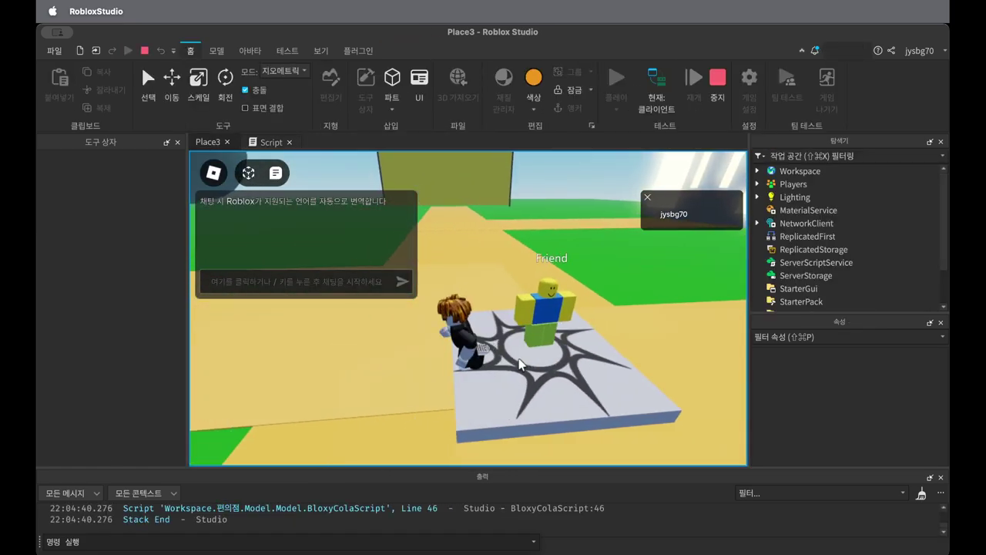
pyautogui.press('s')
pyautogui.press('space')
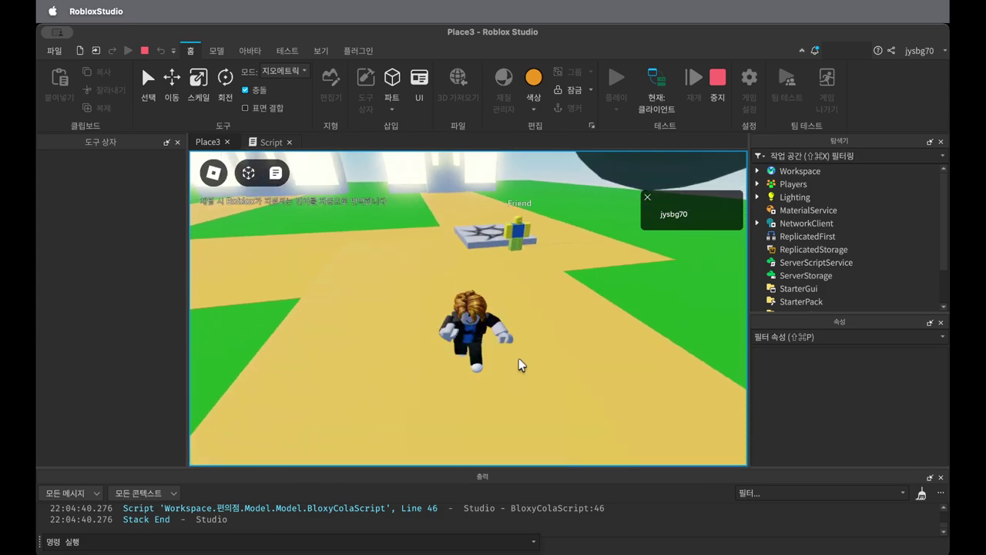
pyautogui.press('a')
pyautogui.press('w')
pyautogui.press('s')
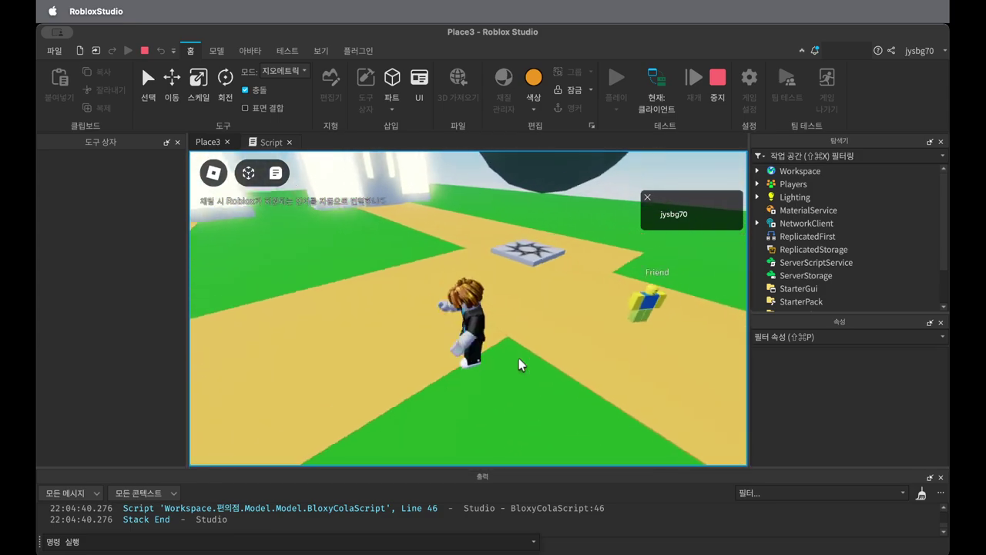
pyautogui.press('d')
pyautogui.press('space')
pyautogui.press('a')
pyautogui.press('w')
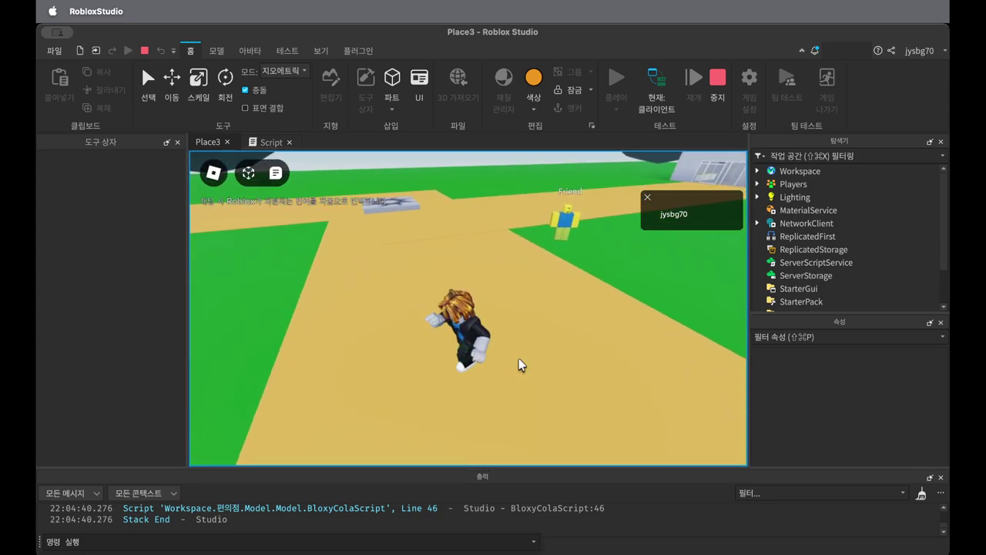
pyautogui.press('d')
pyautogui.press('space')
pyautogui.press('w')
pyautogui.press('a')
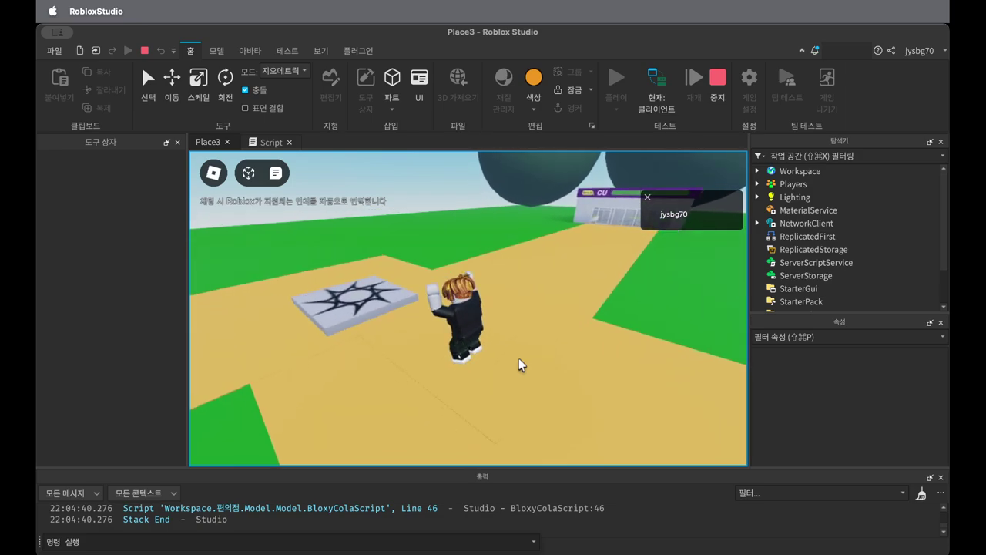
pyautogui.moveTo(518, 358); pyautogui.dragTo(517, 353, button='right')
pyautogui.press('d')
pyautogui.press('s')
pyautogui.press('a')
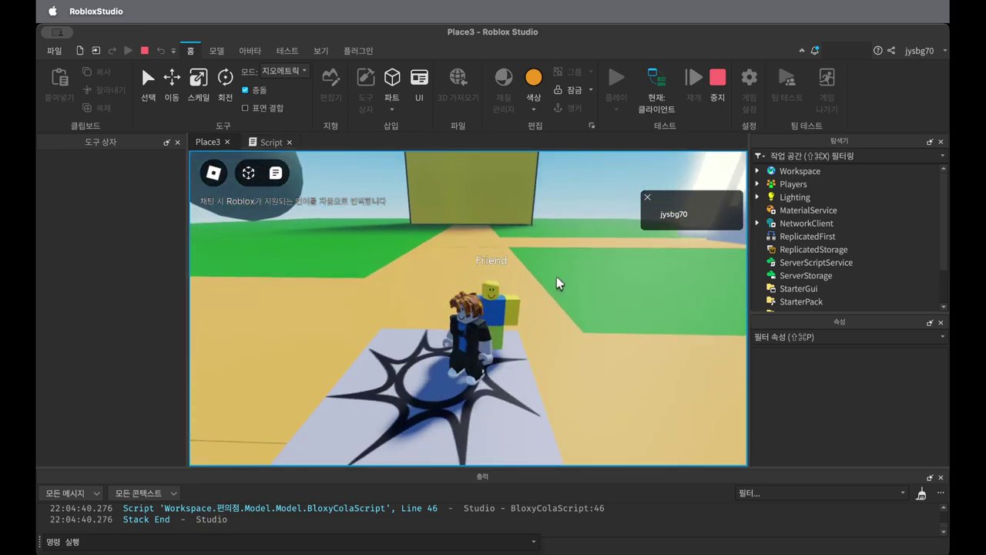
pyautogui.click(727, 80)
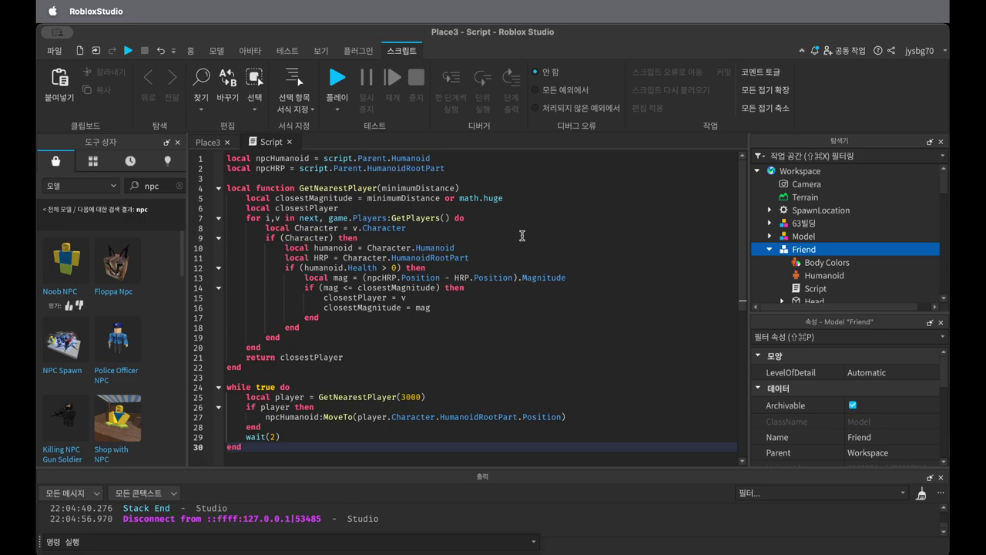
# - Check the wait(2) line, playtest again by moving away from Friend and pausing to observe its follow delay, and stop the test
pyautogui.click(280, 438)
pyautogui.moveTo(280, 437); pyautogui.dragTo(247, 436)
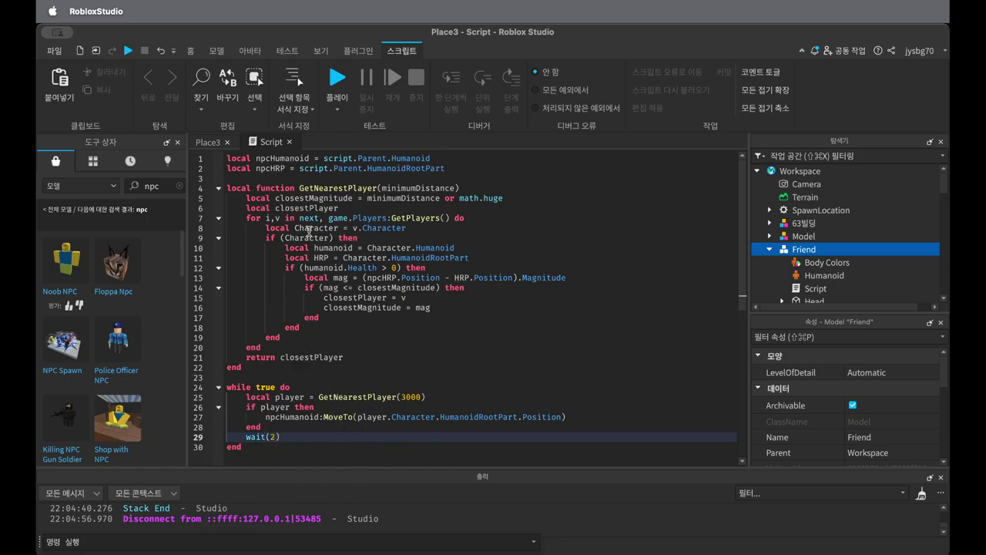
pyautogui.click(337, 78)
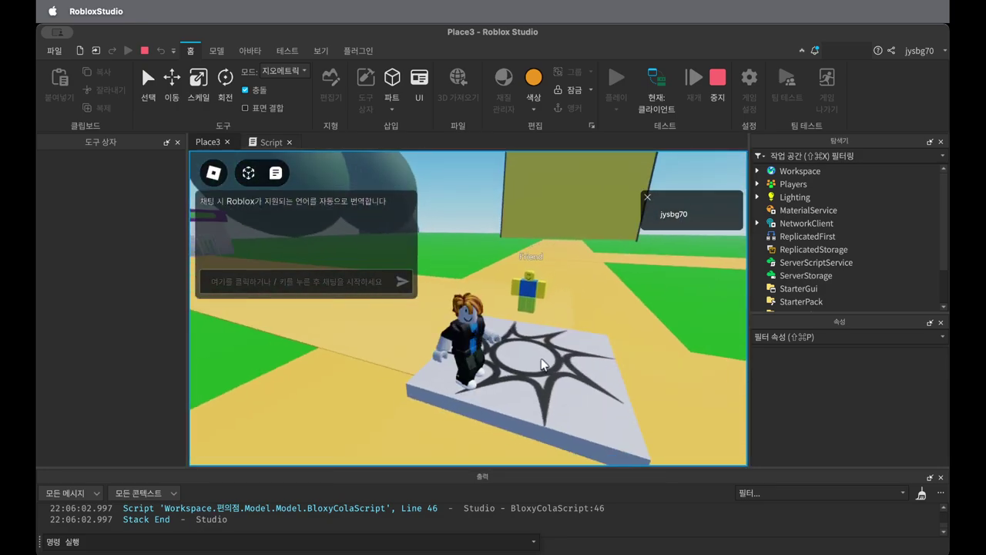
pyautogui.press('s')
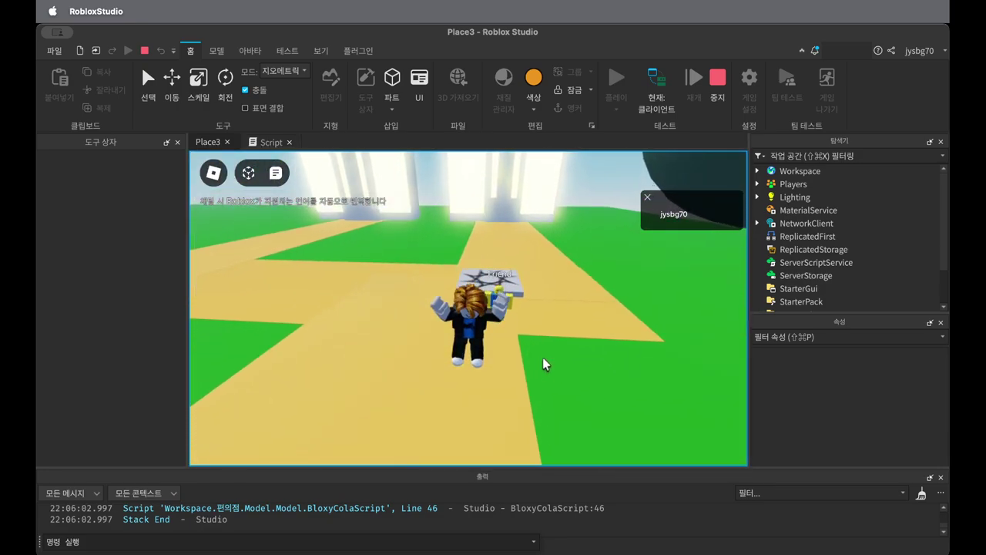
pyautogui.press('s')
pyautogui.press('a')
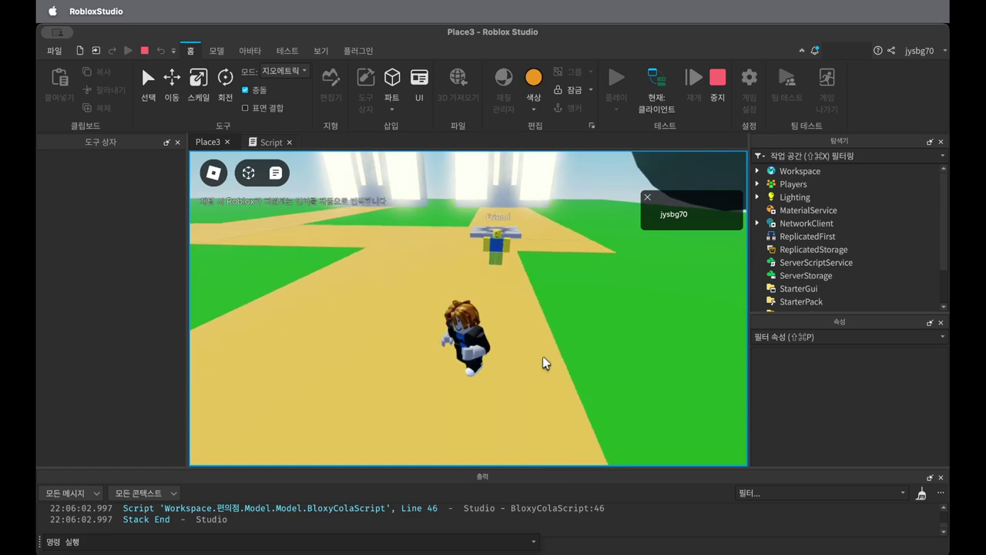
pyautogui.press('s')
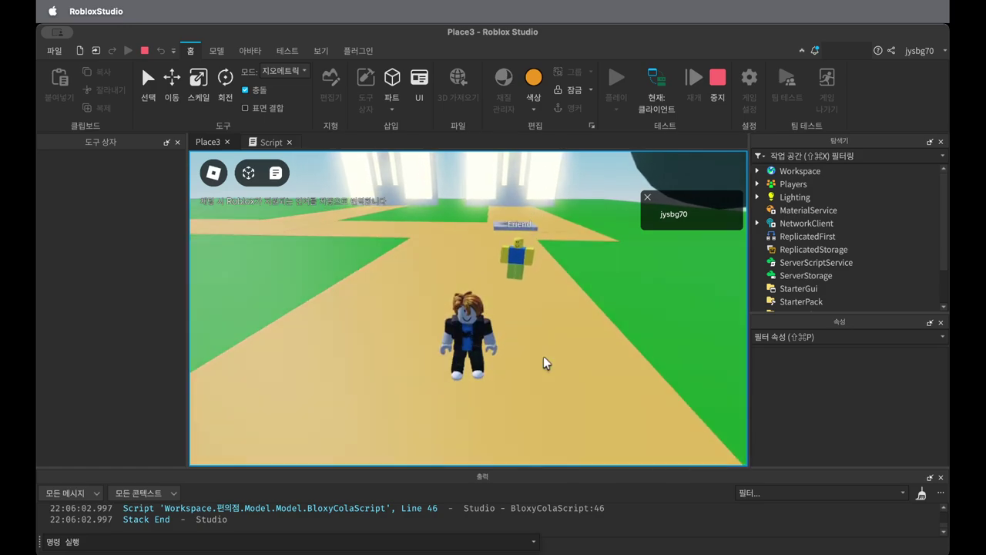
pyautogui.press('a')
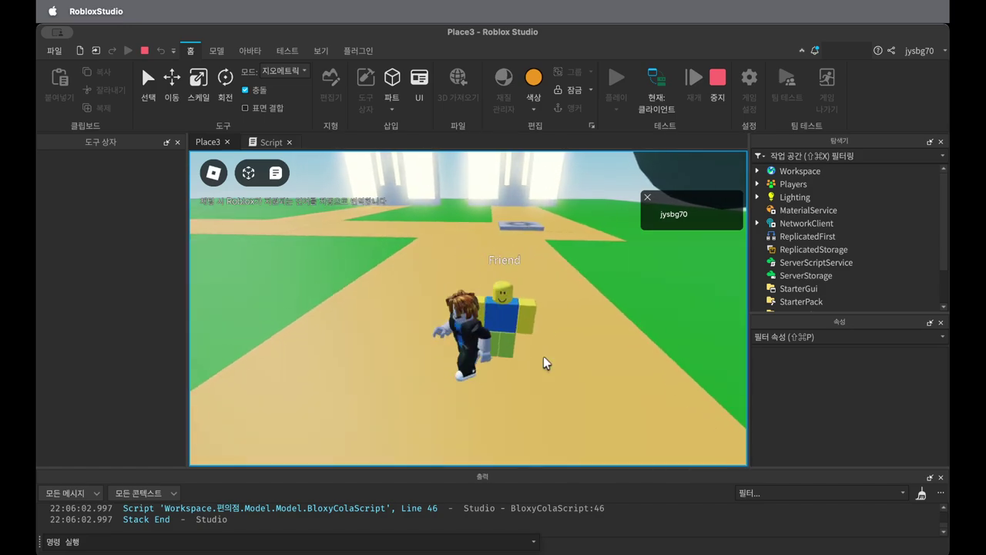
pyautogui.press('s')
pyautogui.moveTo(565, 361); pyautogui.dragTo(573, 359, button='right')
pyautogui.press('s')
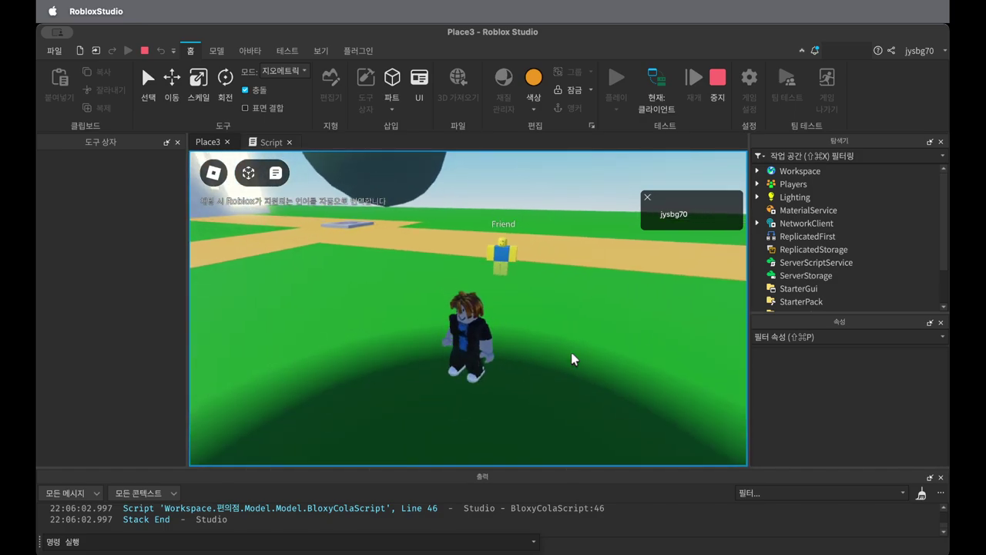
pyautogui.moveTo(572, 359); pyautogui.dragTo(572, 359, button='right')
pyautogui.click(718, 78)
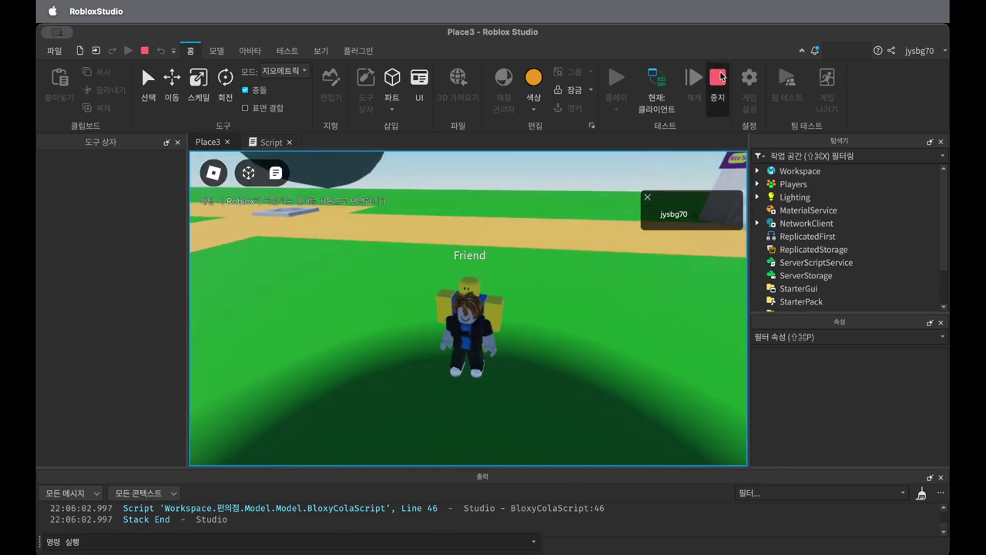
# - Set the wait time at the end of the Friend script's while loop to 0.1
pyautogui.click(276, 439)
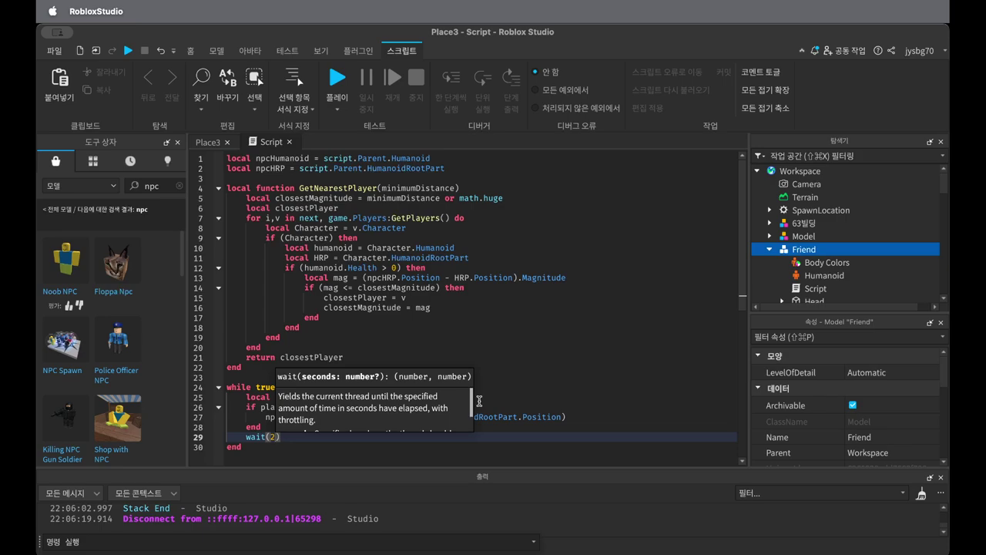
pyautogui.press('BackSpace')
pyautogui.write('0.1')
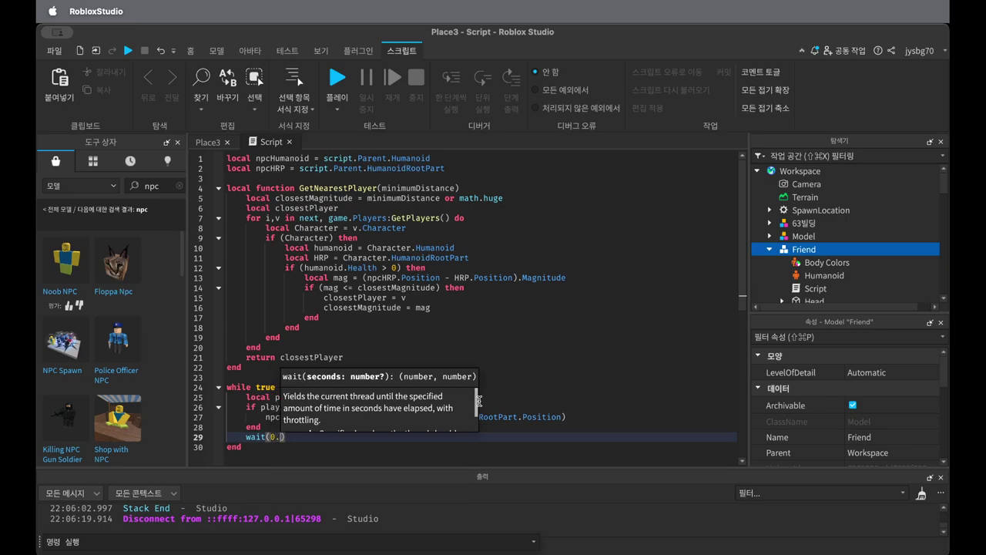
# - Playtest the shortened follow delay by running the character in different directions around Friend, and stop the test
pyautogui.click(337, 82)
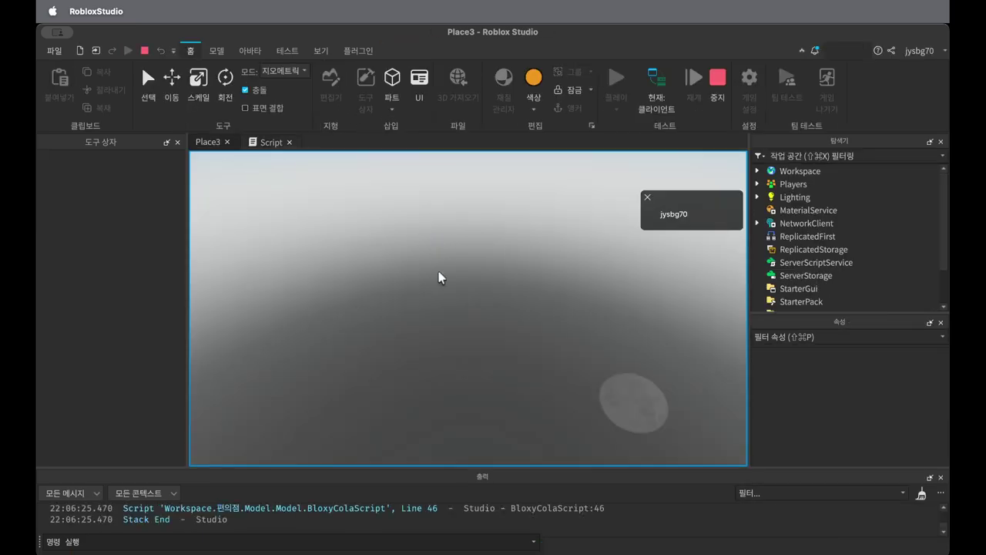
pyautogui.moveTo(520, 340); pyautogui.dragTo(520, 342, button='right')
pyautogui.press('d')
pyautogui.press('s')
pyautogui.press('a')
pyautogui.press('d')
pyautogui.press('s')
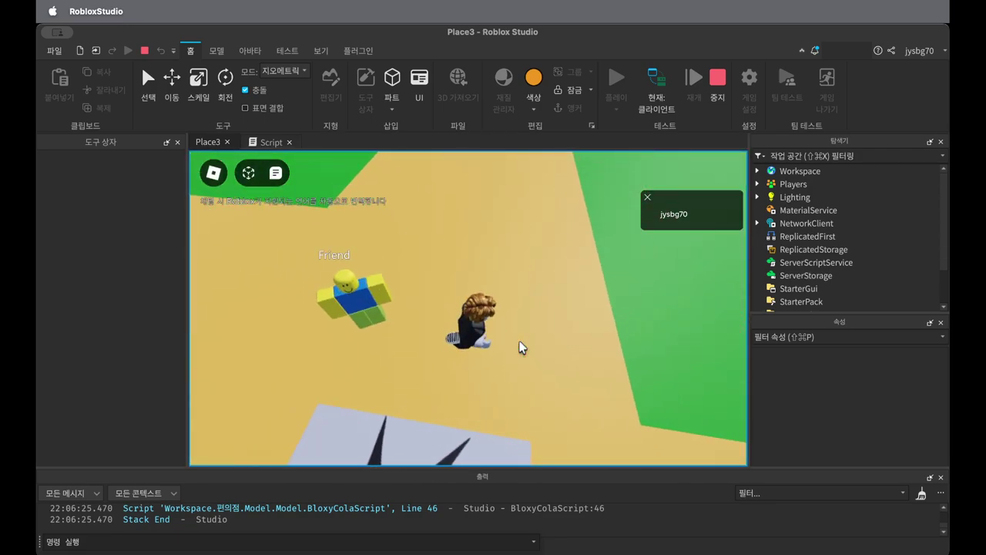
pyautogui.click(715, 76)
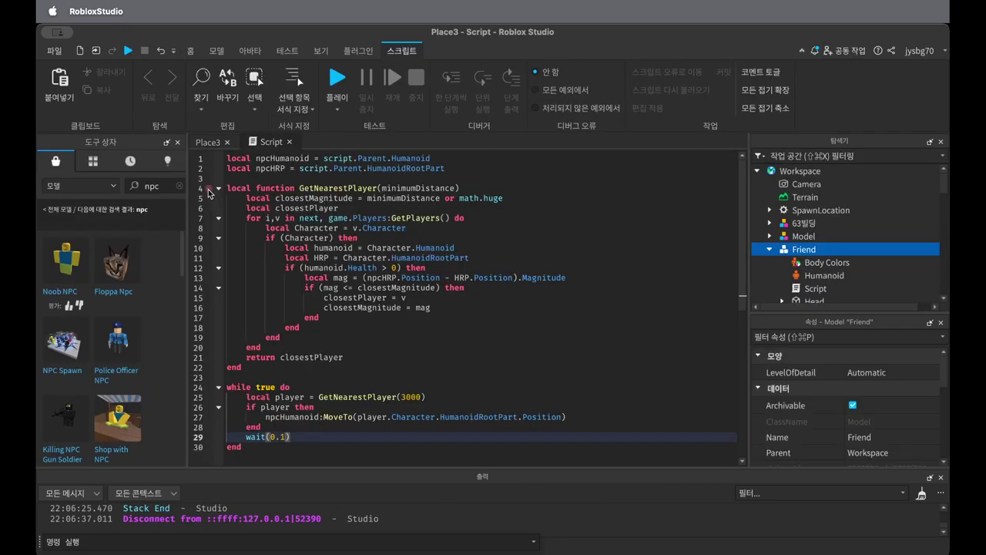
# - Place a Dog NPC model on the orange path beside Friend, near the spawn location, and accept its included scripts
pyautogui.click(215, 144)
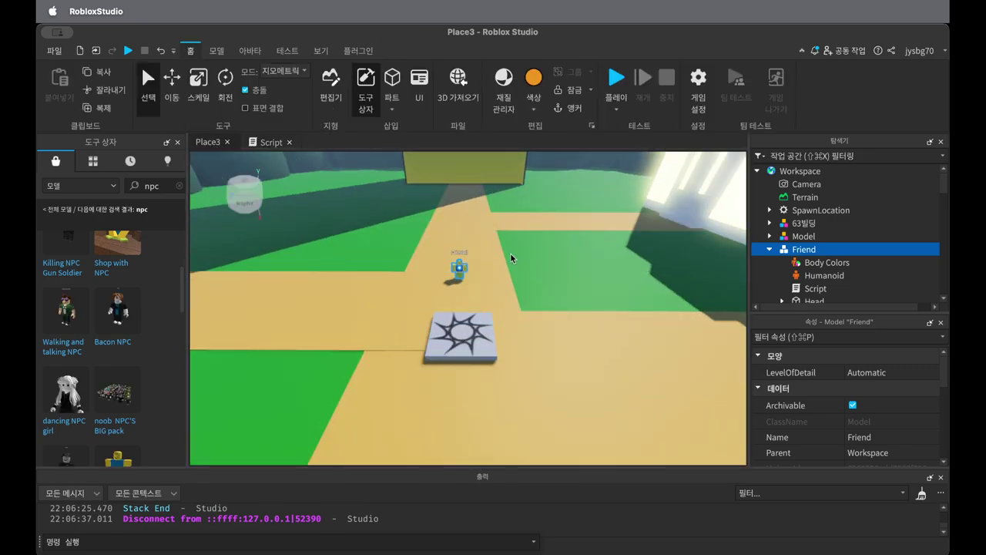
pyautogui.moveTo(511, 259); pyautogui.dragTo(509, 253, button='right')
pyautogui.scroll(-5, 503, 242)
pyautogui.moveTo(533, 351); pyautogui.dragTo(541, 337, button='right')
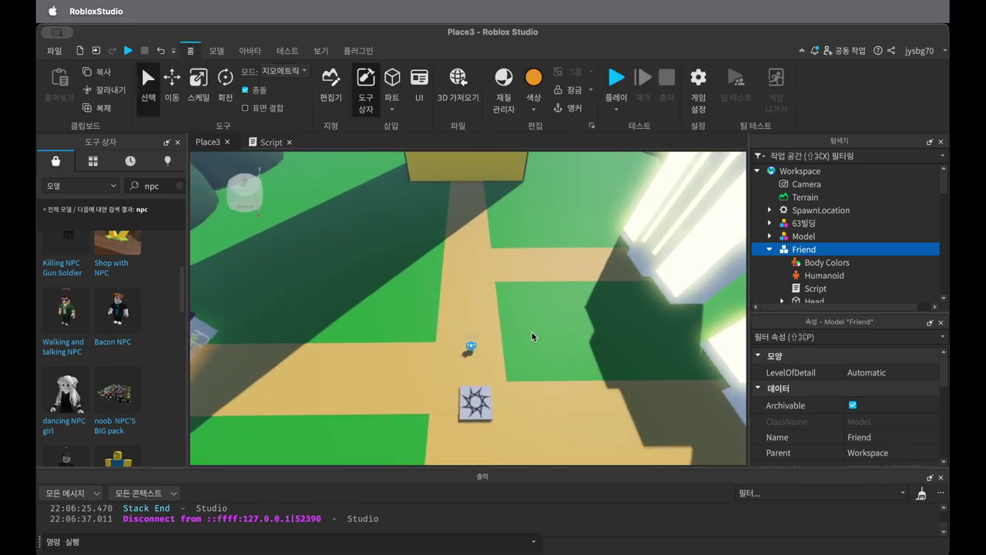
pyautogui.scroll(-5, 60, 366)
pyautogui.moveTo(60, 367); pyautogui.dragTo(389, 369)
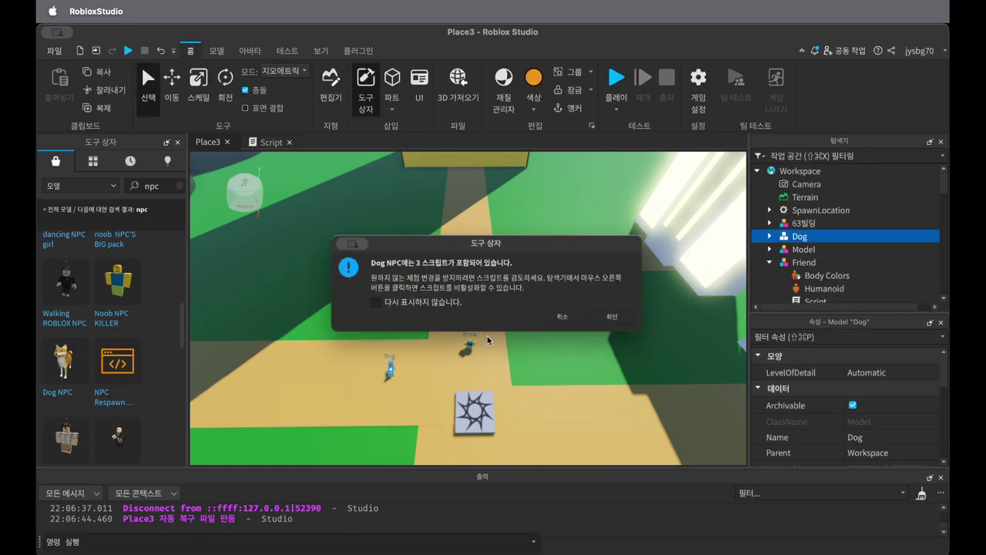
pyautogui.click(611, 316)
# - Place three Human NPC models on the orange paths: on the side path, near the yellow building, and beside the spawn location
pyautogui.scroll(-3, 98, 319)
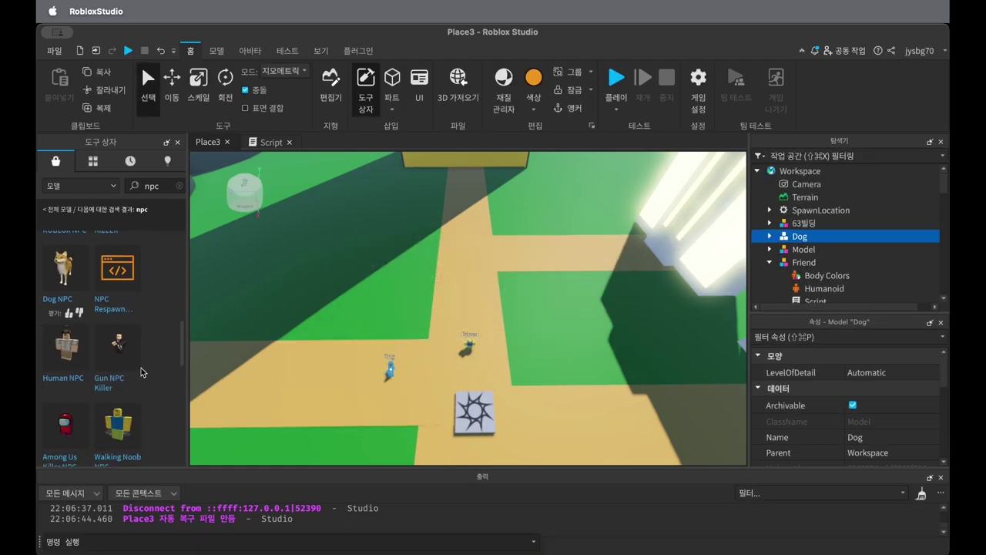
pyautogui.moveTo(63, 362); pyautogui.dragTo(574, 248)
pyautogui.moveTo(116, 342); pyautogui.dragTo(467, 184)
pyautogui.moveTo(65, 353); pyautogui.dragTo(617, 427)
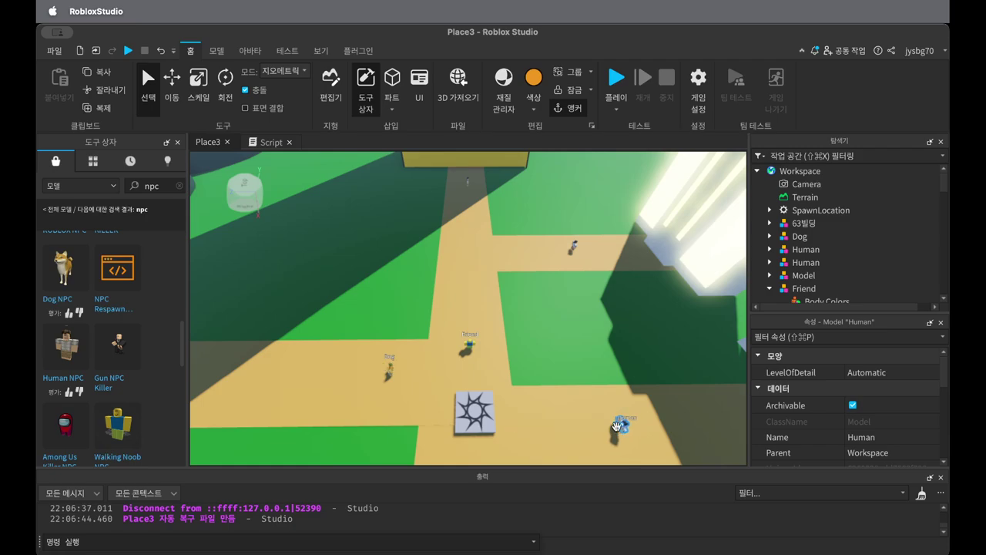
# - Search the model library for "tree" and place a Tree on the grass beside the path leading to the yellow building
pyautogui.click(180, 186)
pyautogui.write('t')
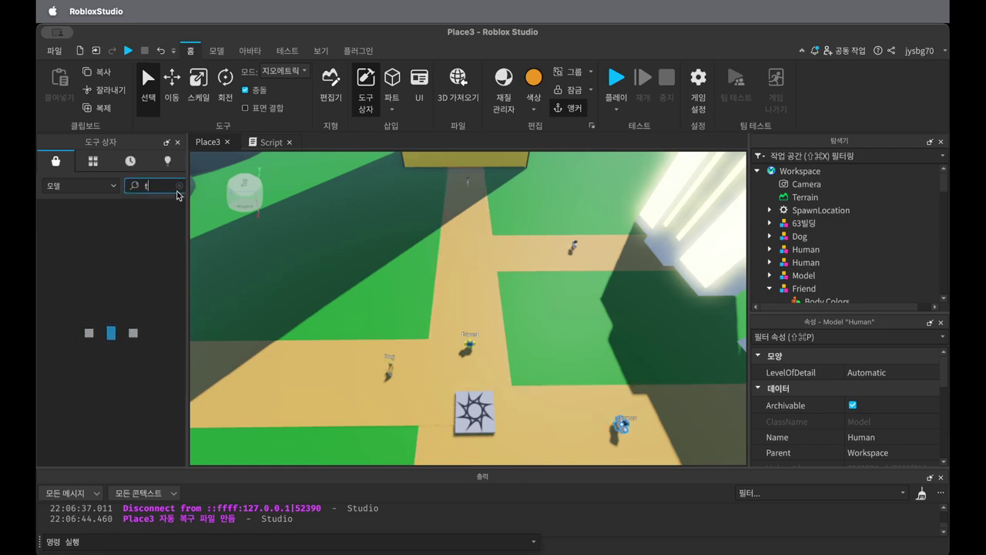
pyautogui.write('ree')
pyautogui.press('Return')
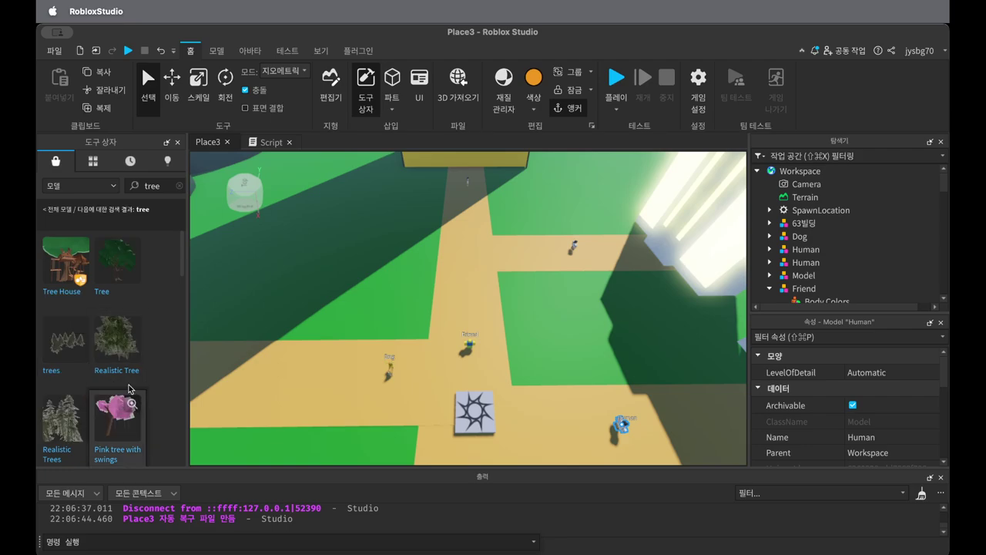
pyautogui.moveTo(118, 268); pyautogui.dragTo(394, 309)
pyautogui.moveTo(574, 350); pyautogui.dragTo(587, 391, button='right')
pyautogui.scroll(2, 587, 392)
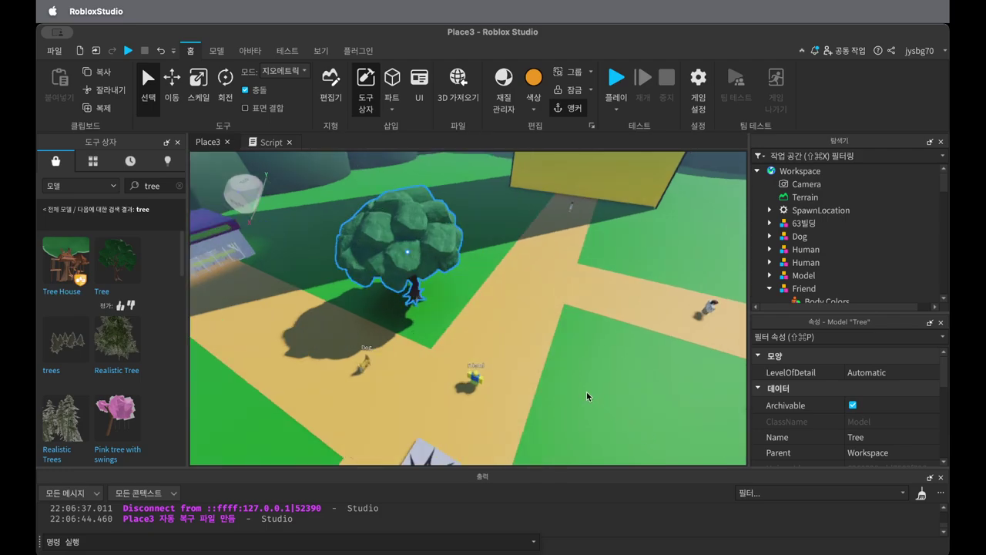
pyautogui.scroll(2, 587, 392)
pyautogui.scroll(-2, 436, 328)
pyautogui.moveTo(450, 252); pyautogui.dragTo(564, 379, button='middle')
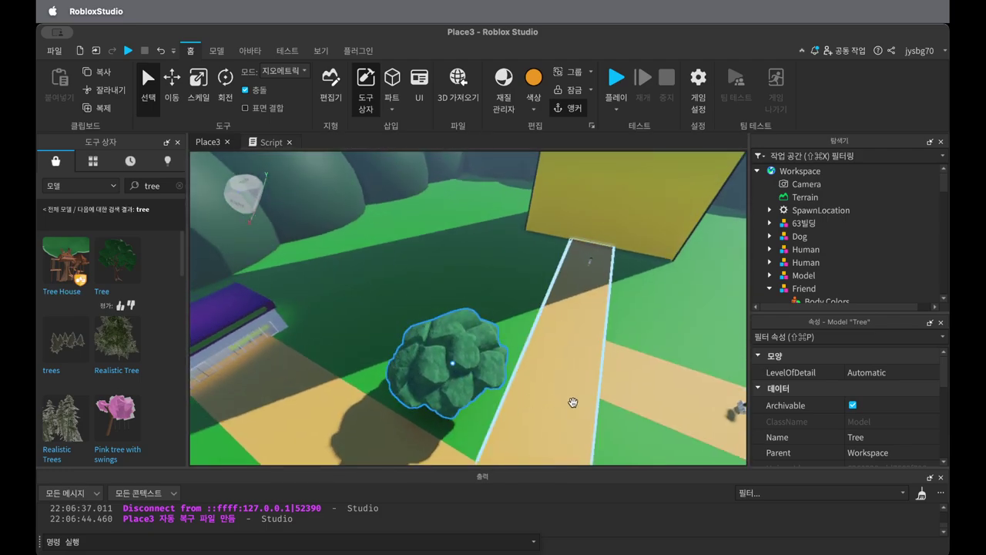
pyautogui.moveTo(604, 423); pyautogui.dragTo(476, 423, button='middle')
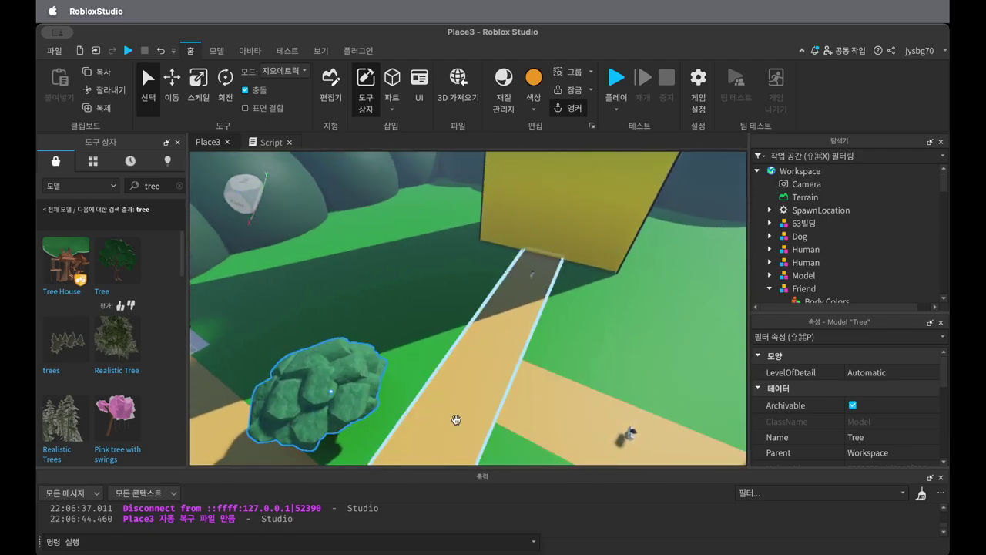
pyautogui.moveTo(339, 397); pyautogui.dragTo(386, 405)
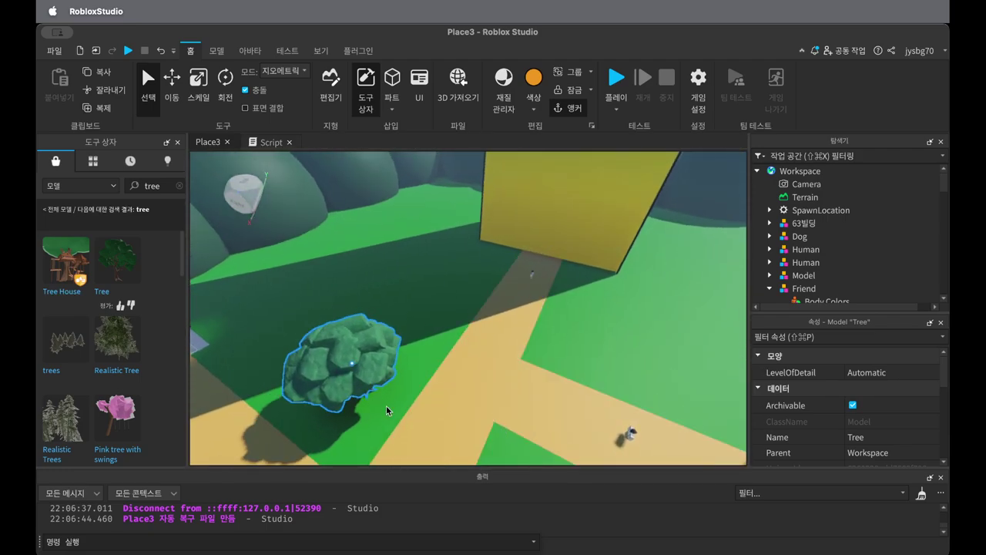
# - Duplicate the Tree twice and move the copies into a row along the path toward the yellow building
pyautogui.rightClick(346, 358)
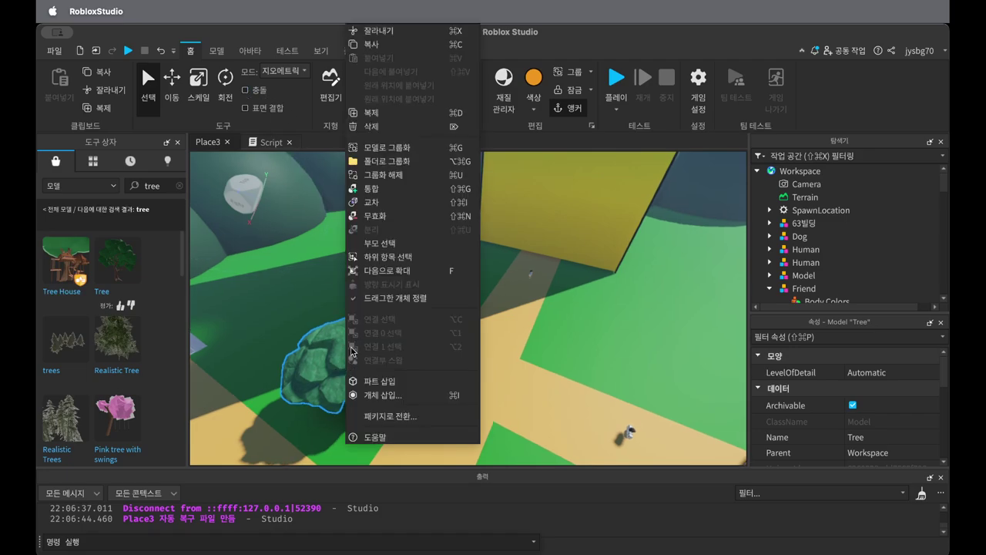
pyautogui.click(375, 113)
pyautogui.rightClick(364, 363)
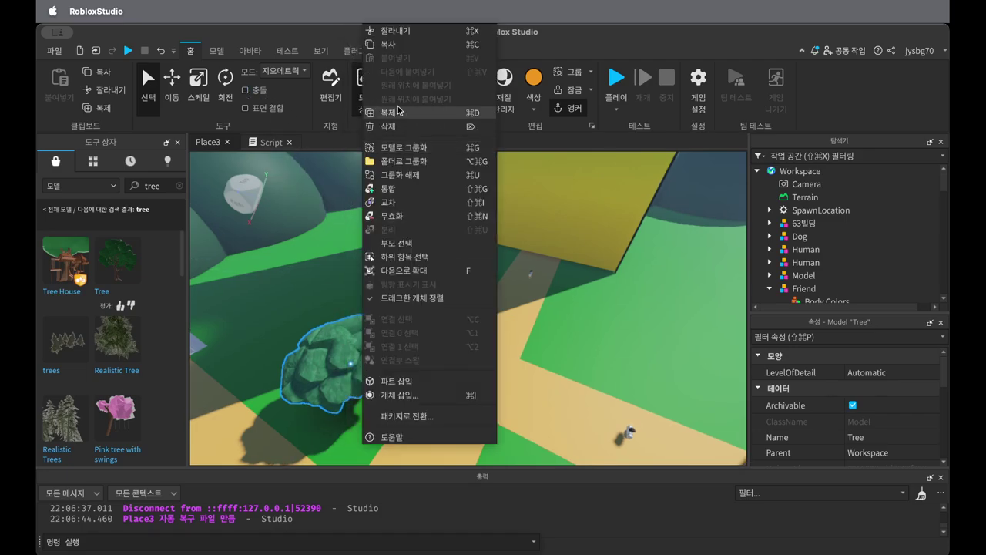
pyautogui.click(395, 113)
pyautogui.click(176, 88)
pyautogui.moveTo(391, 327); pyautogui.dragTo(493, 235)
pyautogui.click(355, 349)
pyautogui.moveTo(394, 324); pyautogui.dragTo(461, 272)
pyautogui.click(473, 258)
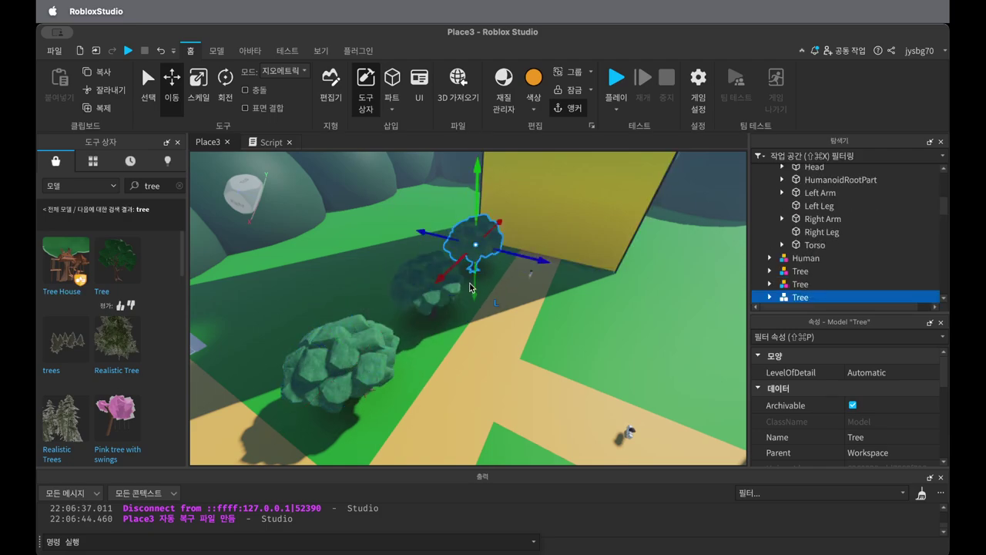
# - Select all three trees together, duplicate them, and move the copies to the opposite side of the path
pyautogui.scroll(-3, 489, 359)
pyautogui.moveTo(489, 359); pyautogui.dragTo(467, 387, button='middle')
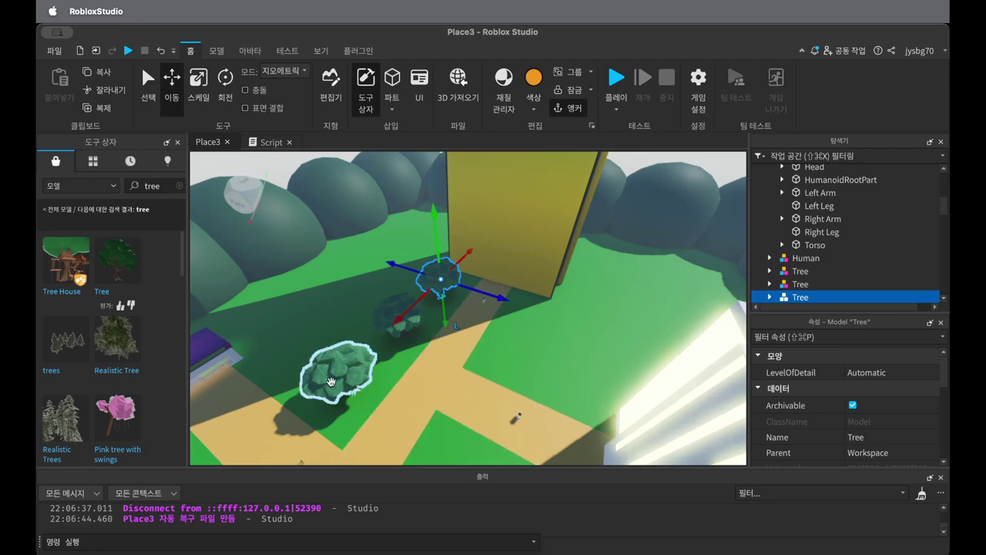
pyautogui.click(334, 382)
pyautogui.moveTo(334, 382); pyautogui.dragTo(492, 447, button='right')
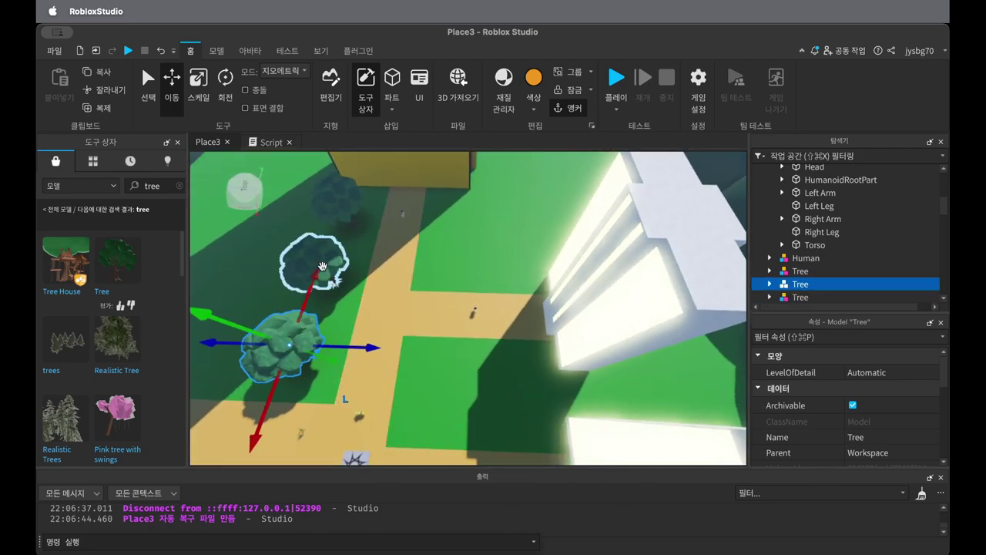
pyautogui.keyDown('shift'); pyautogui.click(324, 260); pyautogui.keyUp('shift')
pyautogui.keyDown('shift'); pyautogui.click(346, 204); pyautogui.keyUp('shift')
pyautogui.rightClick(357, 203)
pyautogui.click(396, 114)
pyautogui.moveTo(394, 266); pyautogui.dragTo(517, 300)
pyautogui.click(494, 411)
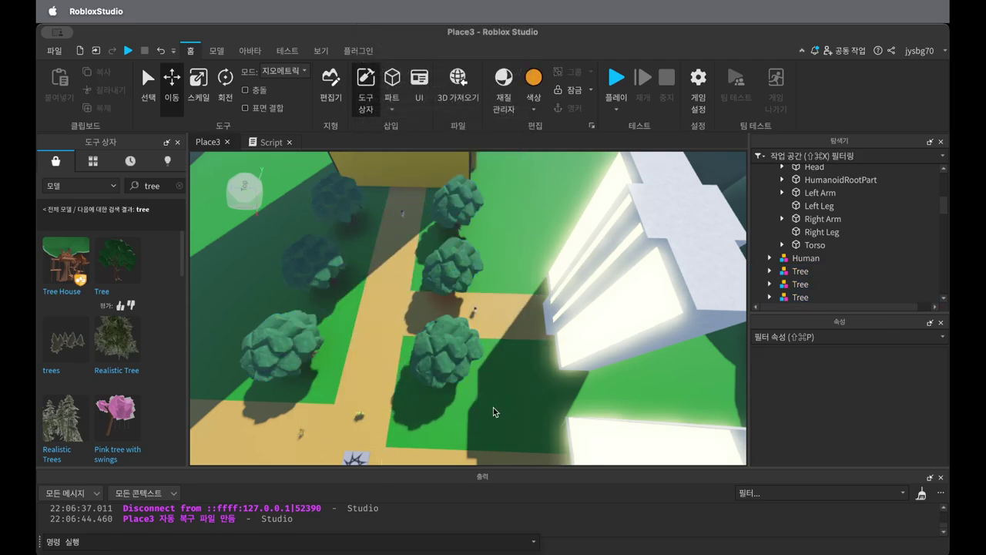
# - Spread out the copied trees, moving the nearest one toward the spawn location and the farthest one toward the yellow building
pyautogui.click(455, 370)
pyautogui.moveTo(443, 416); pyautogui.dragTo(441, 450)
pyautogui.click(457, 266)
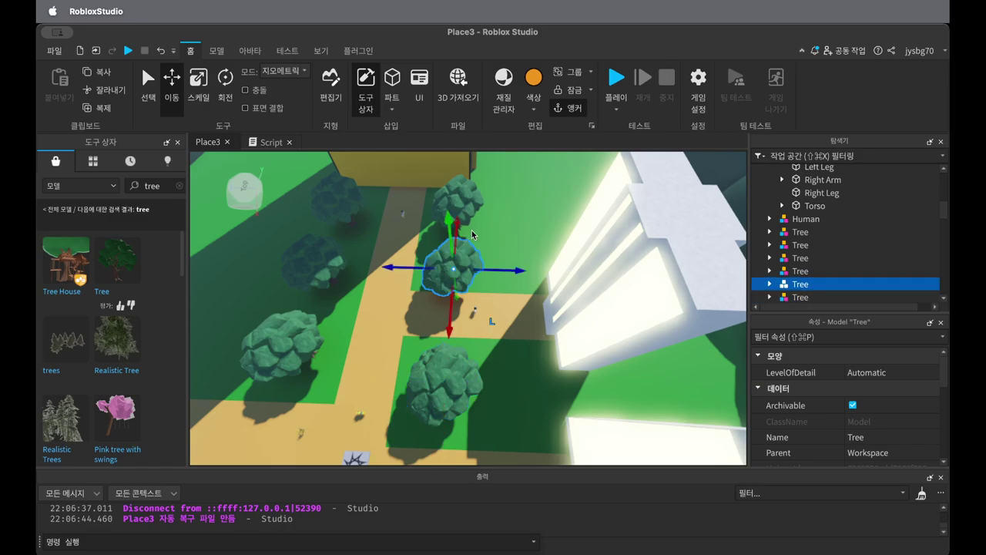
pyautogui.click(479, 189)
pyautogui.moveTo(462, 176); pyautogui.dragTo(465, 161)
# - Examine the whole map with its trees, buildings and paths from several angles
pyautogui.scroll(-5, 465, 316)
pyautogui.moveTo(521, 379); pyautogui.dragTo(550, 306, button='middle')
pyautogui.scroll(-2, 463, 393)
pyautogui.scroll(5, 462, 390)
pyautogui.moveTo(469, 411); pyautogui.dragTo(482, 401, button='right')
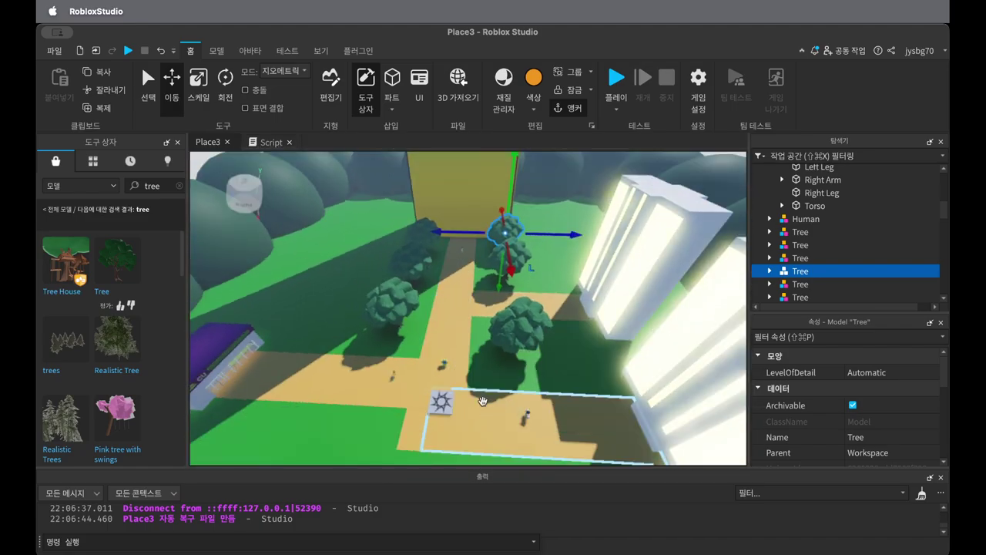
pyautogui.scroll(-5, 482, 401)
pyautogui.moveTo(383, 452); pyautogui.dragTo(385, 450, button='right')
pyautogui.moveTo(383, 449); pyautogui.dragTo(563, 309, button='middle')
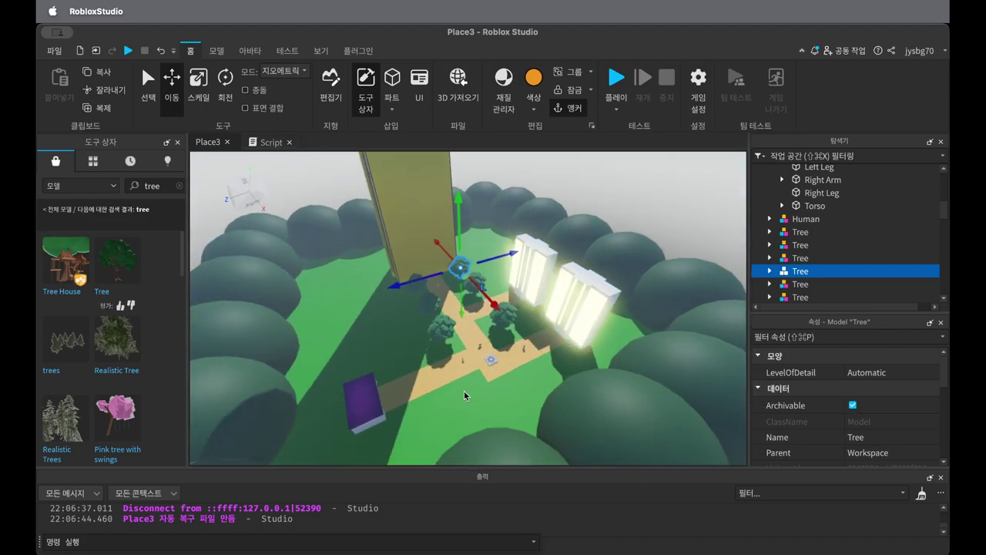
pyautogui.click(472, 427)
pyautogui.moveTo(473, 427); pyautogui.dragTo(534, 447, button='middle')
pyautogui.moveTo(534, 447); pyautogui.dragTo(534, 443, button='right')
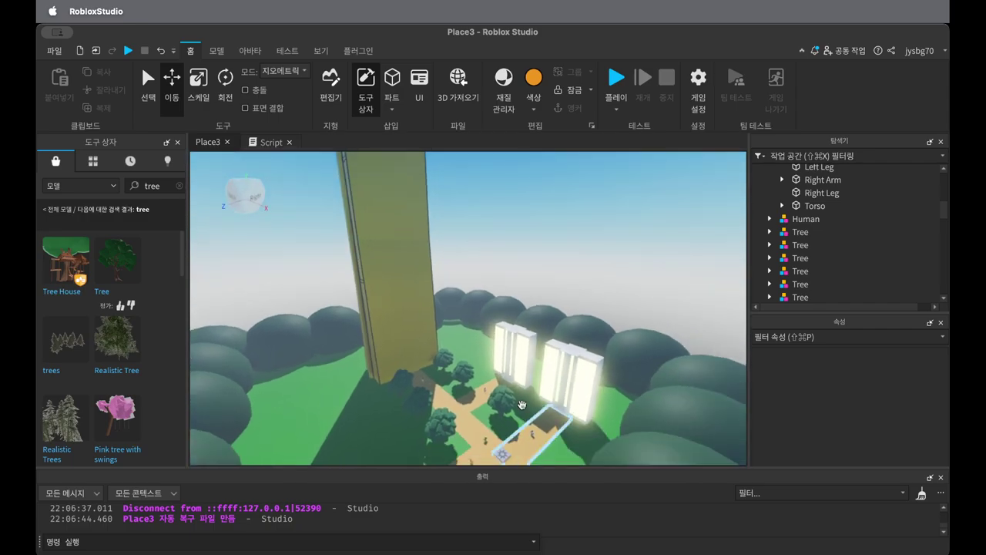
# - Playtest the map, running and jumping past the Human and Dog NPCs and the trees to check Friend's following, and stop the test
pyautogui.click(614, 95)
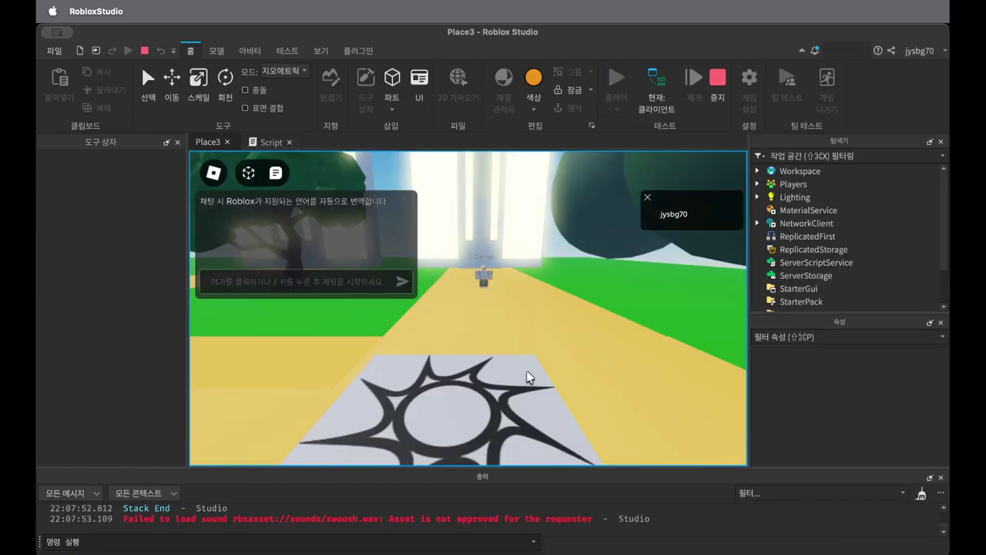
pyautogui.press('w')
pyautogui.press('d')
pyautogui.press('d')
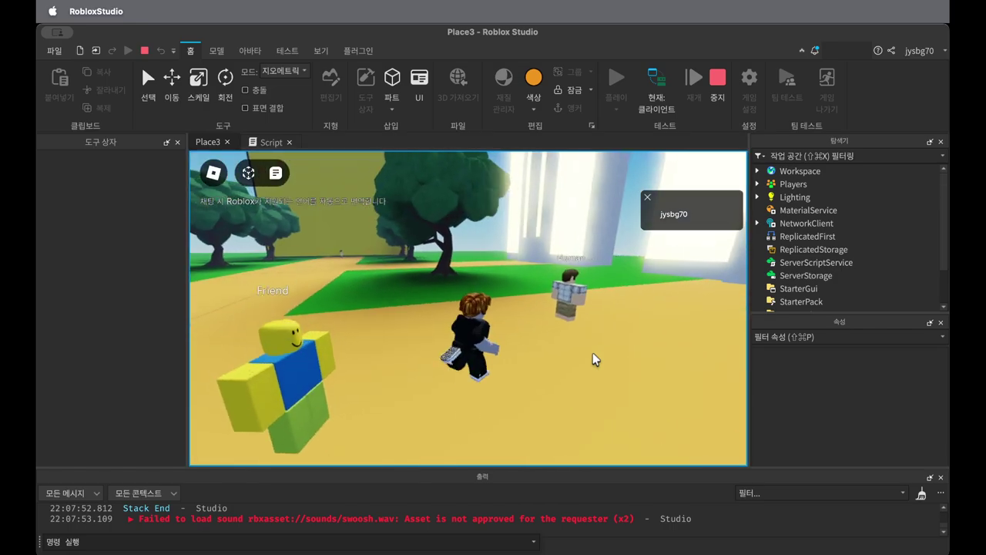
pyautogui.press('w')
pyautogui.moveTo(594, 359); pyautogui.dragTo(594, 359, button='right')
pyautogui.press('w')
pyautogui.press('w')
pyautogui.press('space')
pyautogui.press('w')
pyautogui.press('w')
pyautogui.press('d')
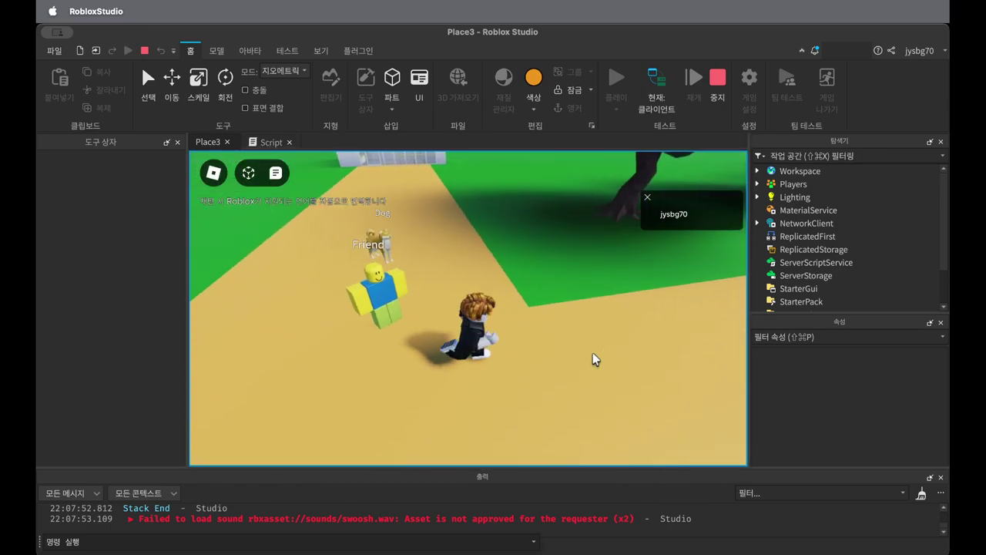
pyautogui.press('w')
pyautogui.press('s')
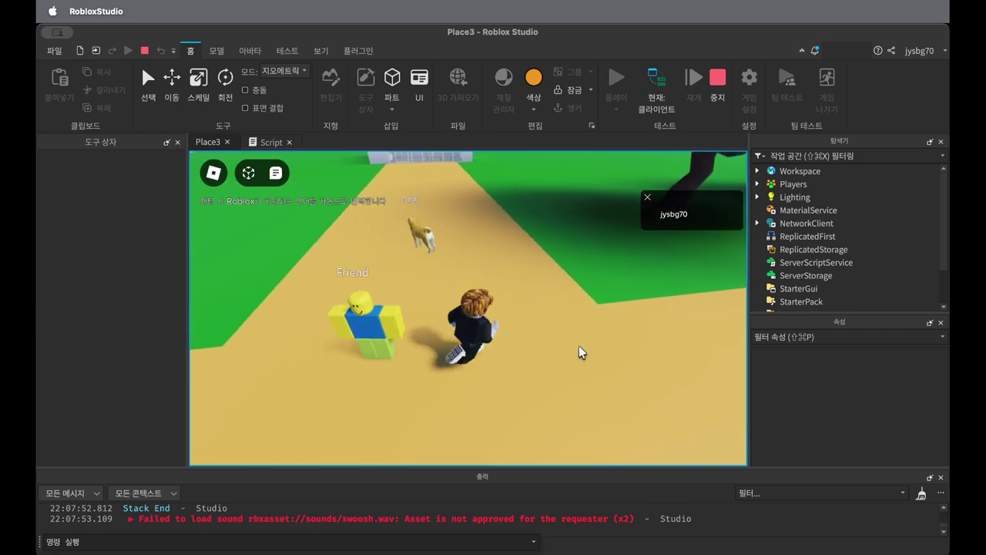
pyautogui.press('w')
pyautogui.press('a')
pyautogui.moveTo(568, 347); pyautogui.dragTo(595, 324, button='right')
pyautogui.press('d')
pyautogui.press('w')
pyautogui.press('space')
pyautogui.press('w')
pyautogui.press('w')
pyautogui.press('space')
pyautogui.press('d')
pyautogui.press('d')
pyautogui.press('s')
pyautogui.press('w')
pyautogui.press('w')
pyautogui.press('space')
pyautogui.moveTo(526, 353); pyautogui.dragTo(526, 355, button='right')
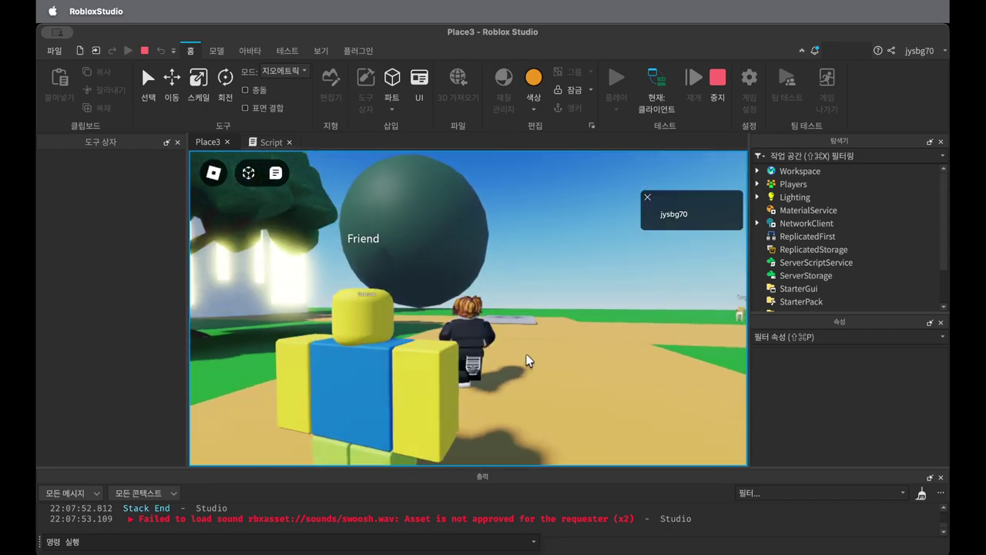
pyautogui.press('w')
pyautogui.moveTo(613, 260); pyautogui.dragTo(528, 245, button='right')
pyautogui.press('w')
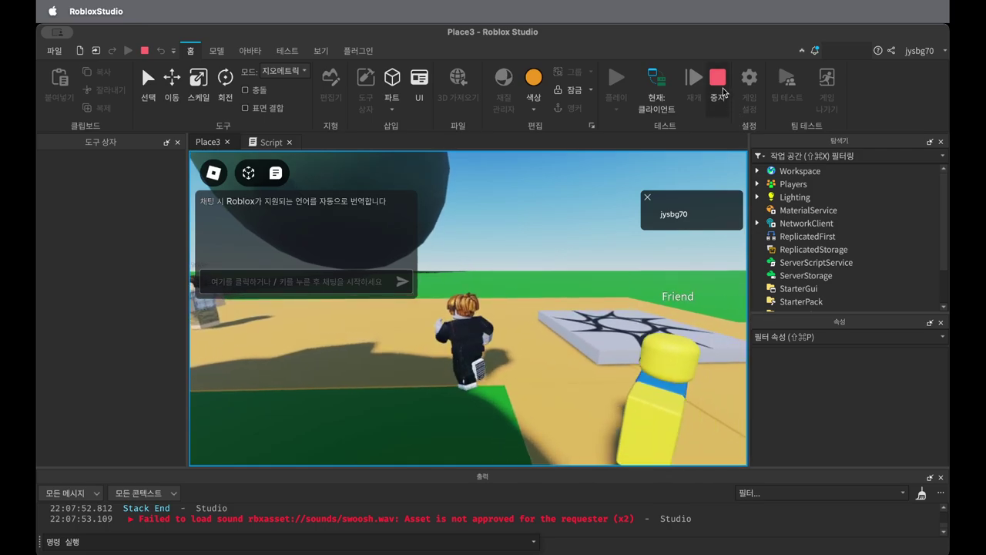
pyautogui.click(722, 93)
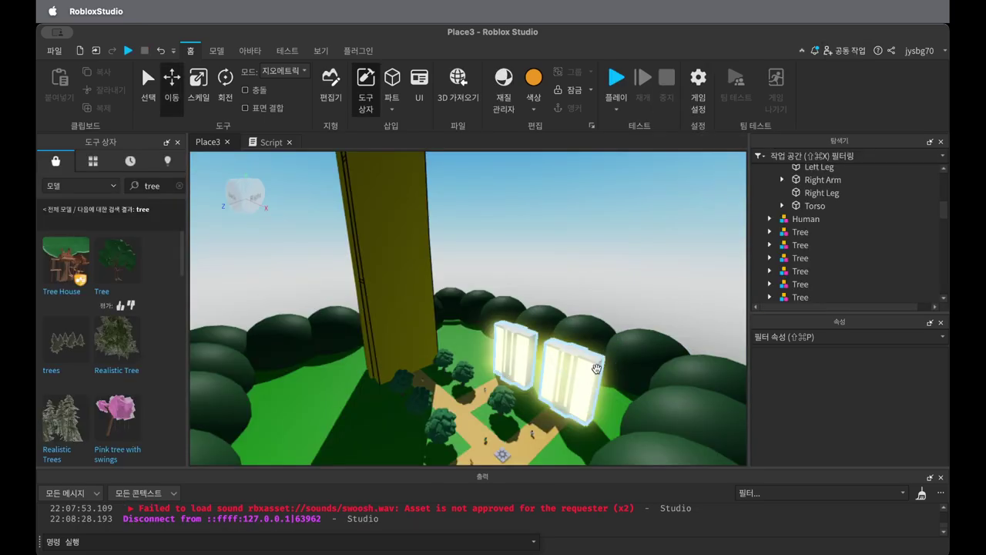
pyautogui.scroll(-5, 601, 382)
pyautogui.moveTo(614, 407); pyautogui.dragTo(623, 314, button='right')
pyautogui.scroll(-2, 624, 314)
pyautogui.moveTo(662, 317); pyautogui.dragTo(638, 378, button='right')
pyautogui.moveTo(638, 378); pyautogui.dragTo(305, 188)
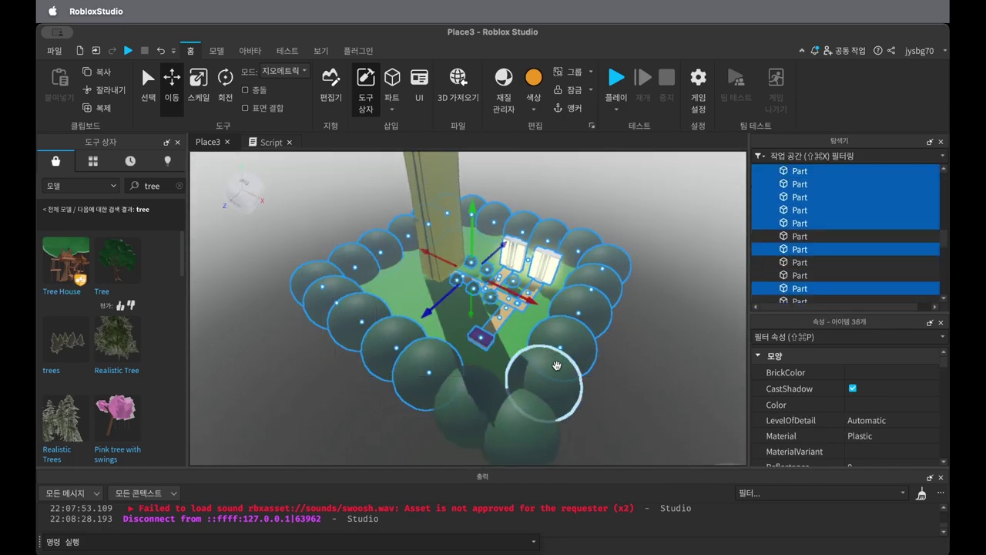
pyautogui.moveTo(653, 376); pyautogui.dragTo(657, 376, button='right')
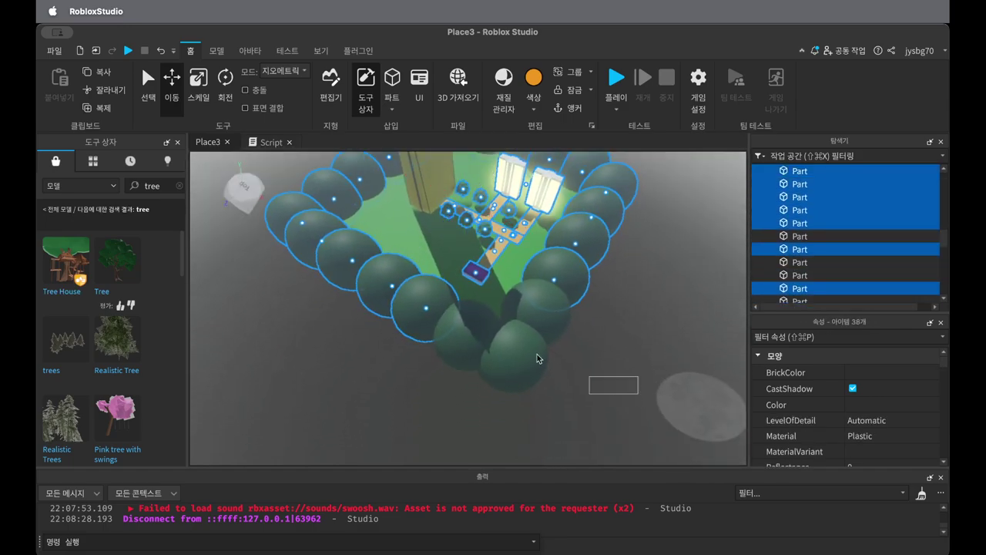
pyautogui.keyDown('shift'); pyautogui.moveTo(577, 370); pyautogui.dragTo(420, 226); pyautogui.keyUp('shift')
pyautogui.keyDown('shift'); pyautogui.moveTo(660, 317); pyautogui.dragTo(590, 265); pyautogui.keyUp('shift')
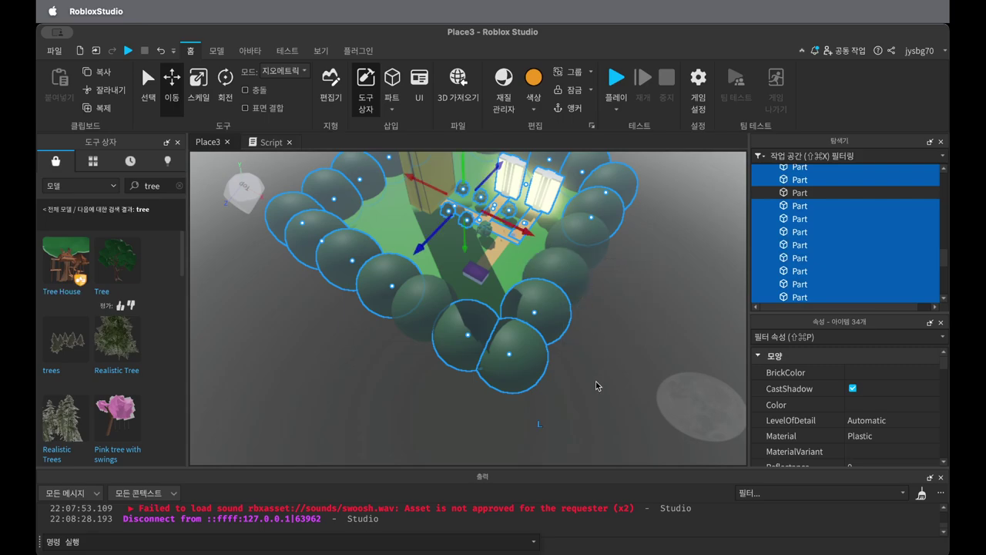
pyautogui.click(605, 377)
# - Select the entire map at once, including the buildings, trees and surrounding spheres, point to the Anchor option, and clear the selection
pyautogui.scroll(-5, 627, 315)
pyautogui.moveTo(663, 312); pyautogui.dragTo(678, 273, button='right')
pyautogui.moveTo(406, 250); pyautogui.dragTo(321, 172)
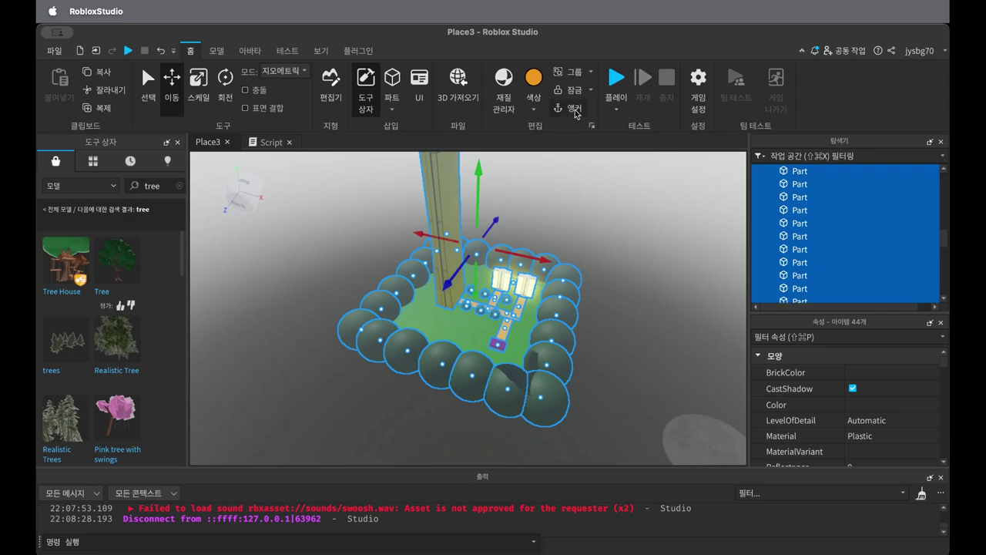
pyautogui.scroll(7, 546, 261)
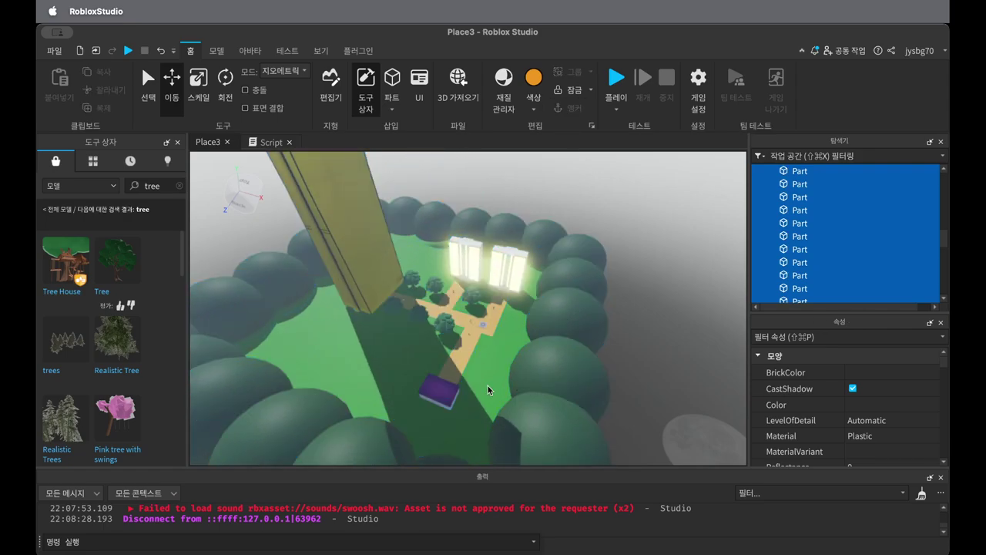
pyautogui.click(488, 389)
# - Playtest the map again, running and jumping the character from the spawn area along the orange paths between the trees and NPCs
pyautogui.click(615, 80)
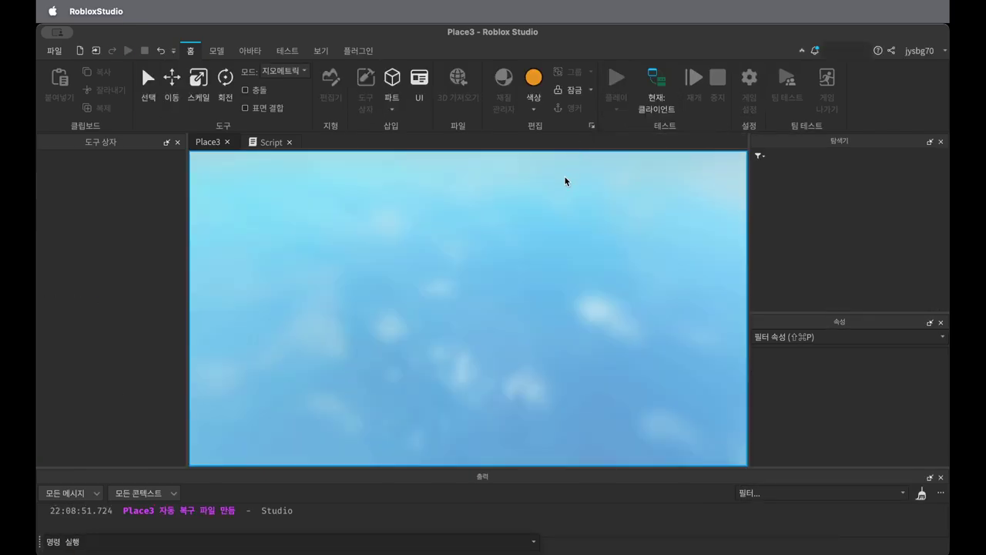
pyautogui.moveTo(577, 296); pyautogui.dragTo(695, 313, button='right')
pyautogui.press('w')
pyautogui.press('w')
pyautogui.press('w')
pyautogui.press('space')
pyautogui.press('w')
pyautogui.press('w')
pyautogui.press('w')
pyautogui.press('w')
pyautogui.press('w')
pyautogui.press('w')
pyautogui.press('space')
pyautogui.press('w')
pyautogui.press('space')
pyautogui.press('w')
pyautogui.press('w')
pyautogui.press('w')
pyautogui.press('a')
pyautogui.press('w')
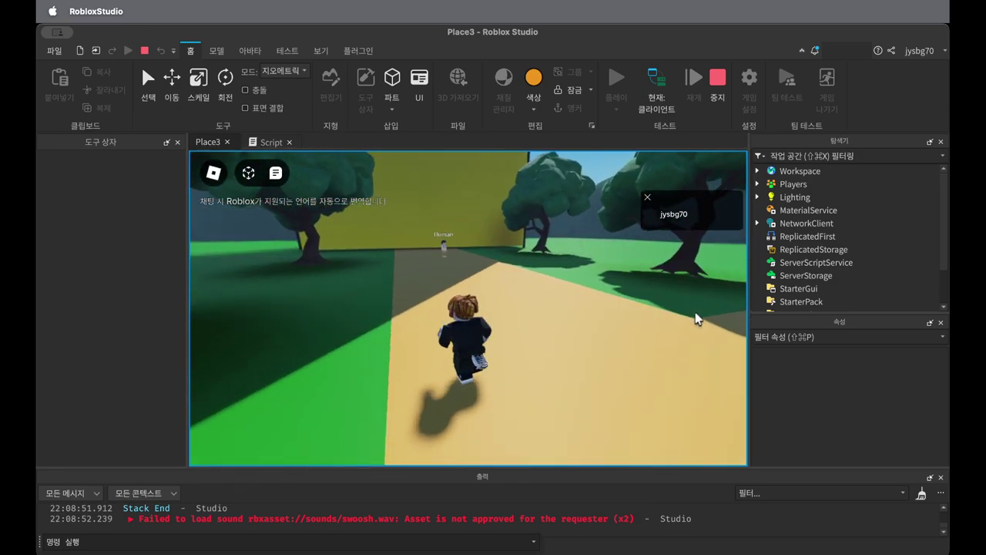
pyautogui.press('w')
pyautogui.moveTo(695, 312); pyautogui.dragTo(685, 323, button='right')
pyautogui.press('w')
pyautogui.press('w')
pyautogui.press('d')
pyautogui.press('w')
# - Examine the map from high above and from different sides while the playtest is running
pyautogui.scroll(-10, 627, 340)
pyautogui.moveTo(643, 361); pyautogui.dragTo(641, 361, button='right')
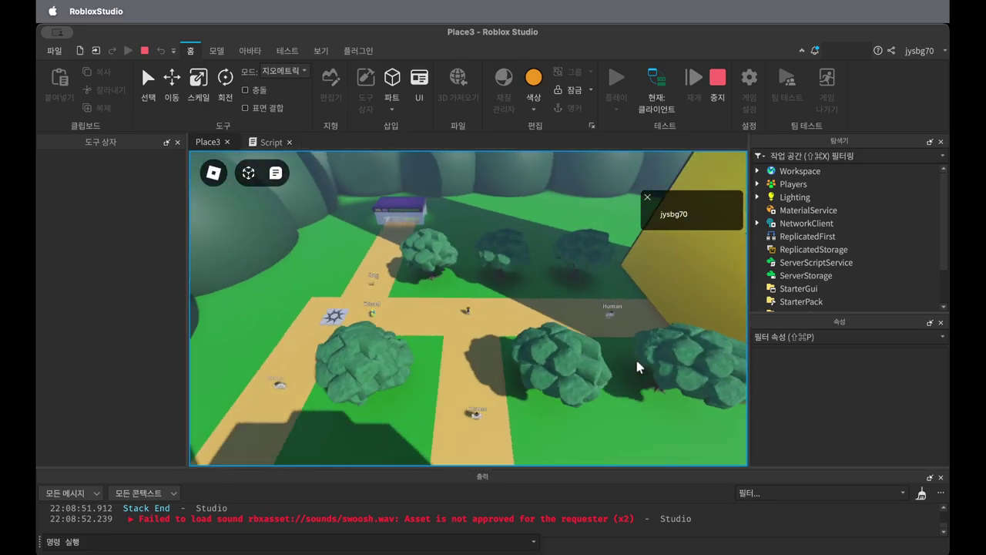
pyautogui.scroll(2, 641, 362)
pyautogui.moveTo(707, 371); pyautogui.dragTo(707, 370, button='right')
pyautogui.scroll(2, 677, 403)
pyautogui.moveTo(679, 404); pyautogui.dragTo(679, 404, button='right')
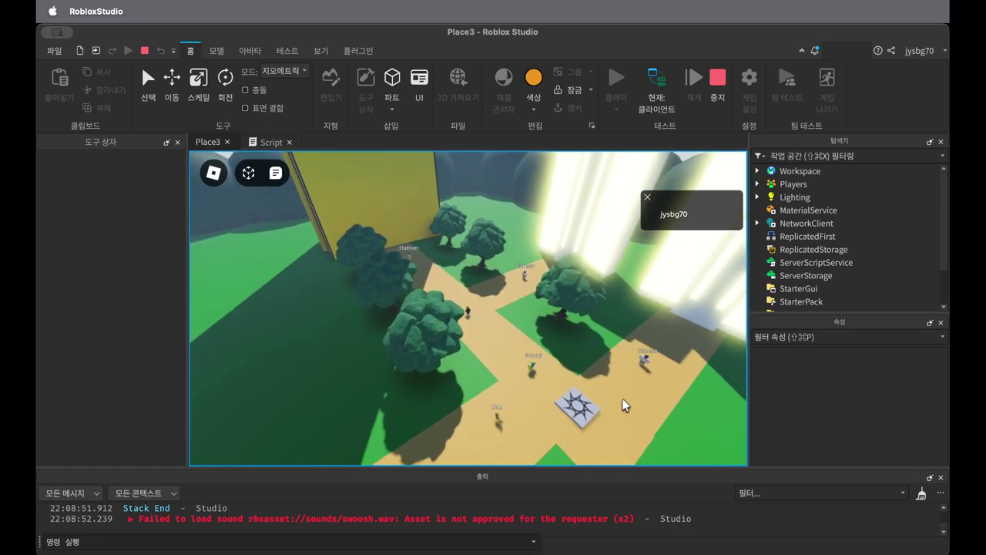
pyautogui.moveTo(622, 397); pyautogui.dragTo(621, 397, button='right')
pyautogui.moveTo(697, 405); pyautogui.dragTo(675, 406, button='right')
pyautogui.moveTo(672, 349); pyautogui.dragTo(672, 349, button='right')
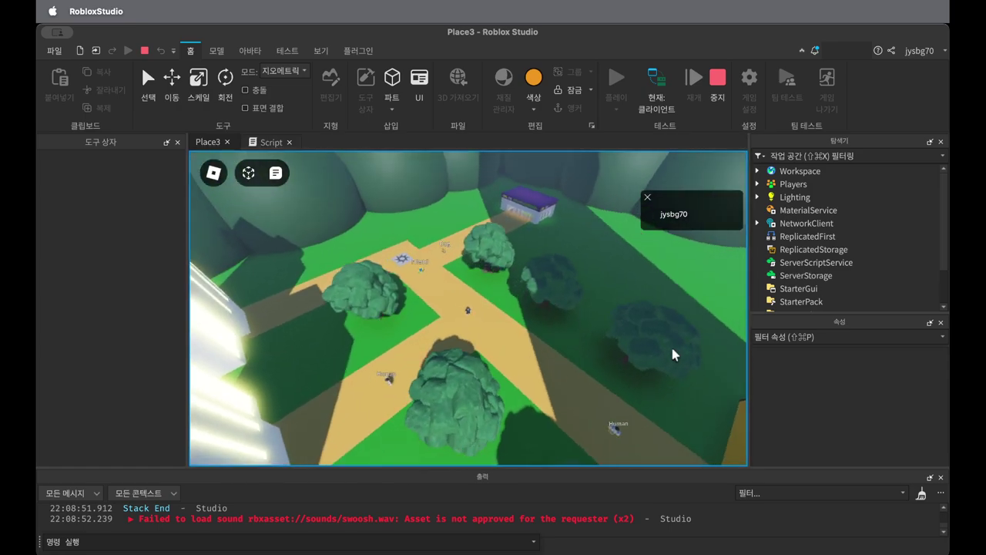